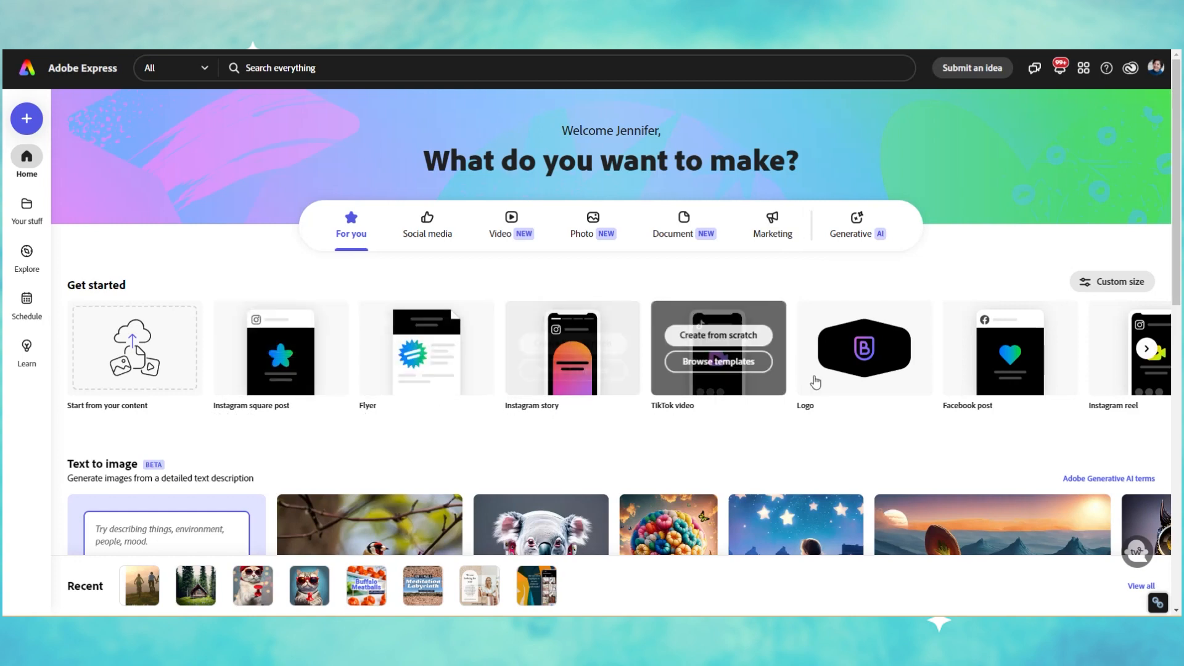
Step: Look over the home page's project types, Text to image and Text effects sections, and suggested quick actions
left_click(1146, 348)
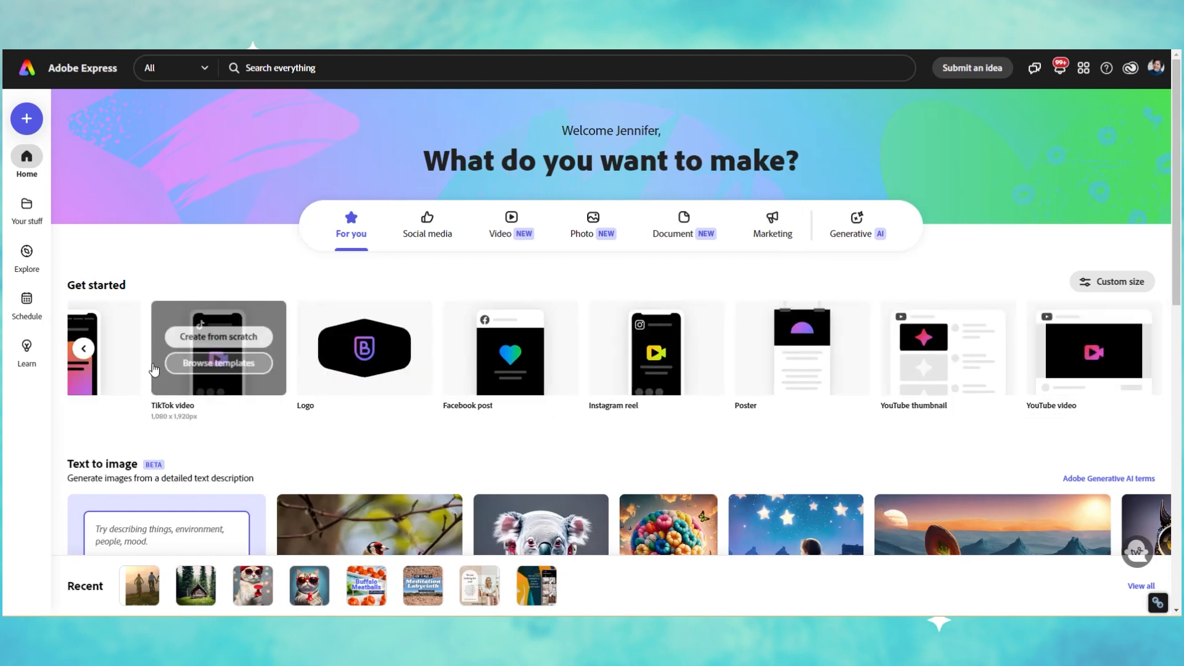
left_click(84, 350)
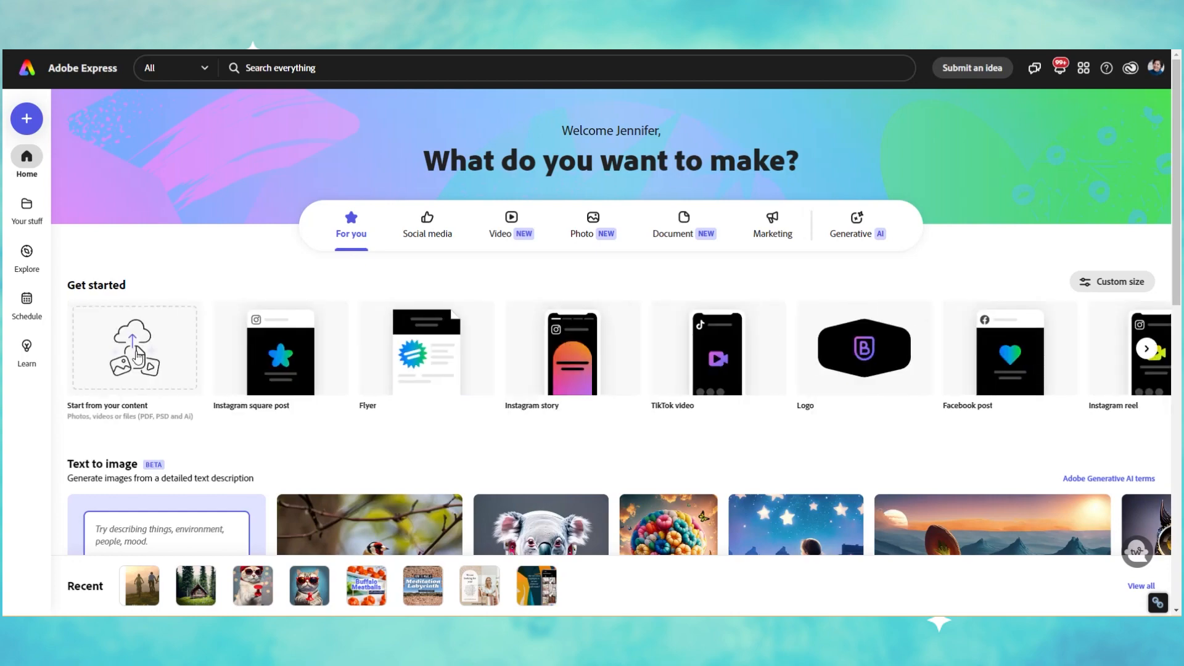
scroll(222, 404, "down", 3)
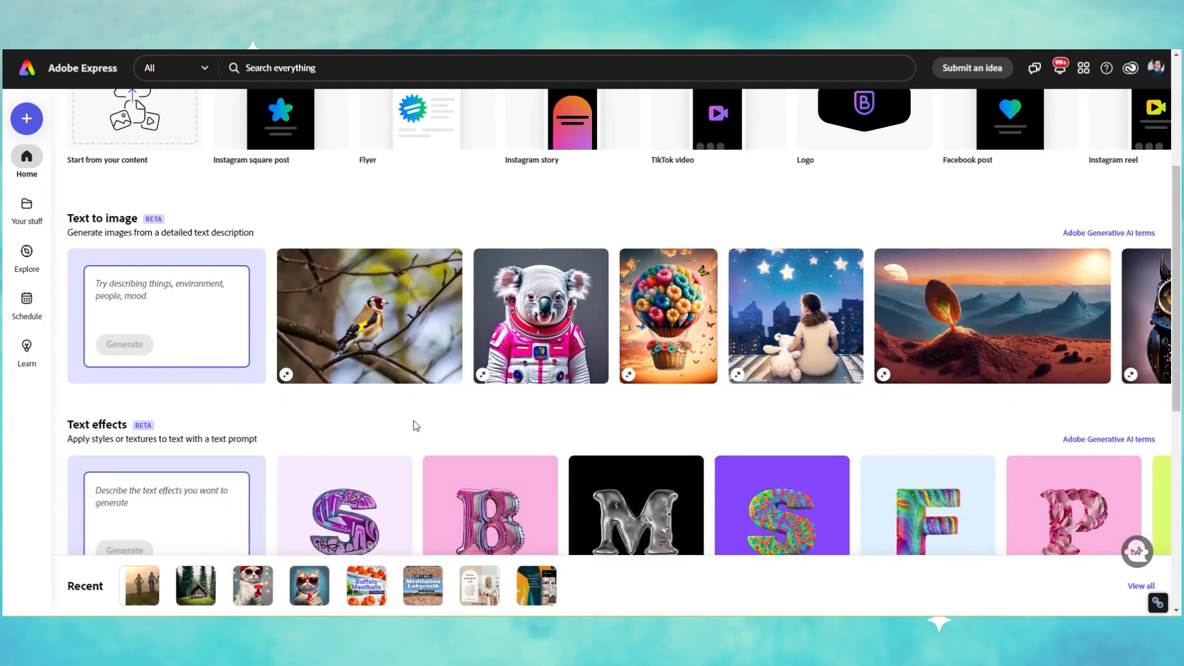
scroll(297, 390, "down", 1)
scroll(383, 482, "down", 5)
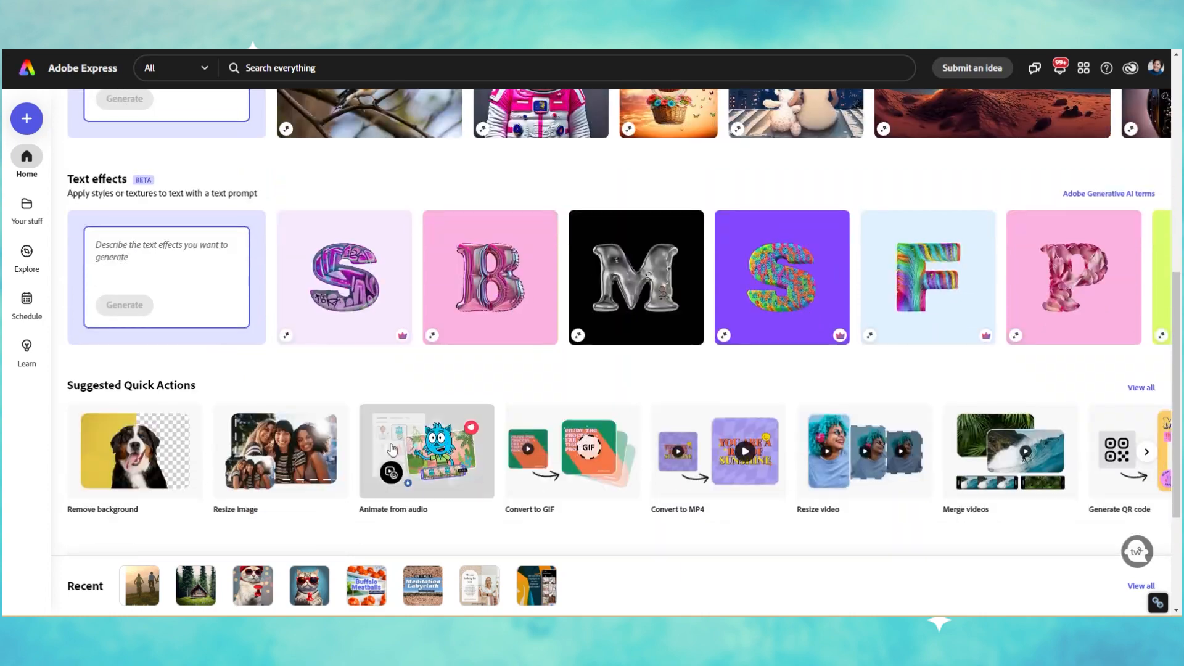
scroll(333, 407, "up", 10)
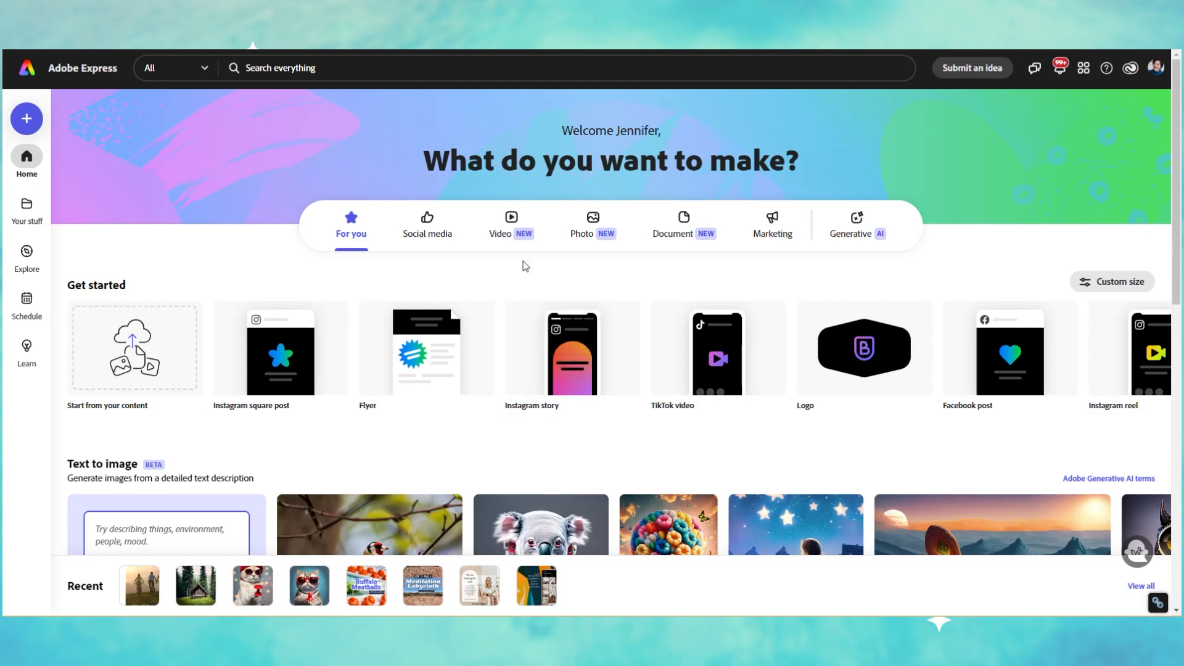
Step: Create an Instagram square post from scratch and choose the "Healthy lifestyle" template with the round vegetable photo for it
mouse_move(276, 393)
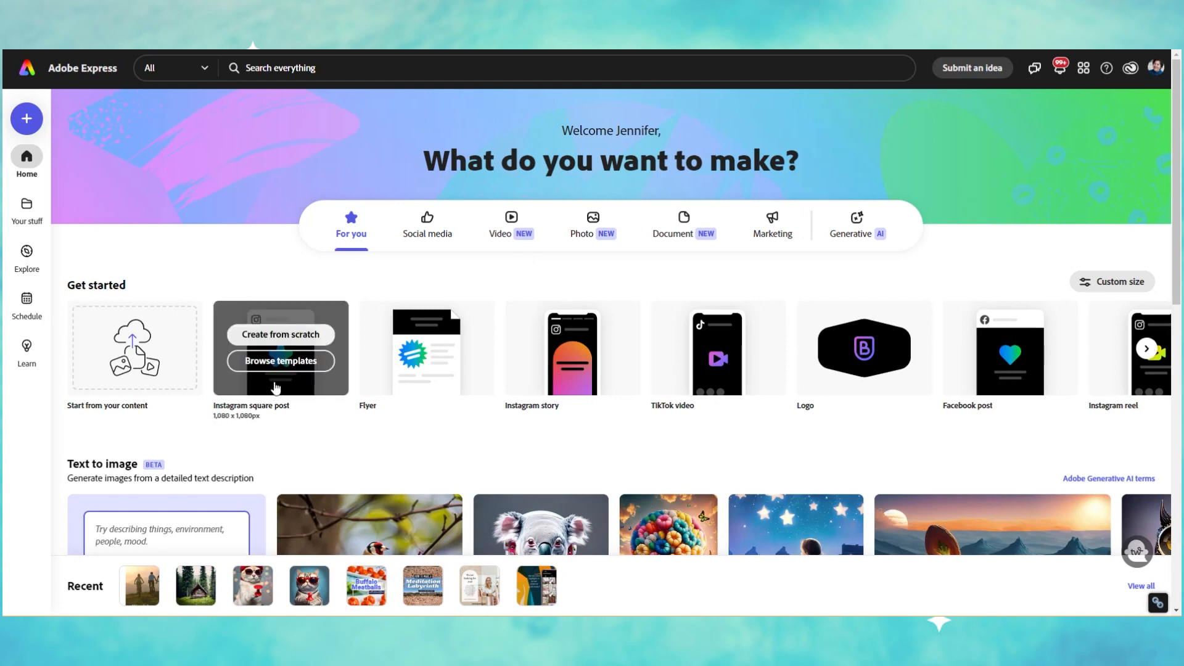
left_click(307, 335)
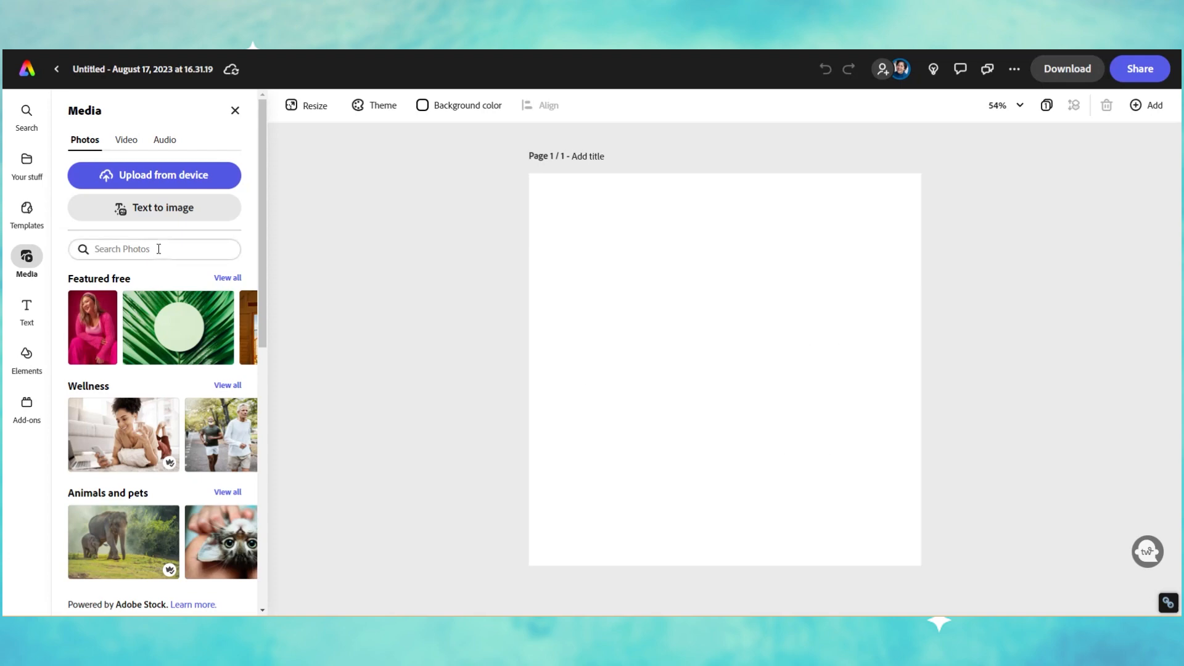
left_click(32, 221)
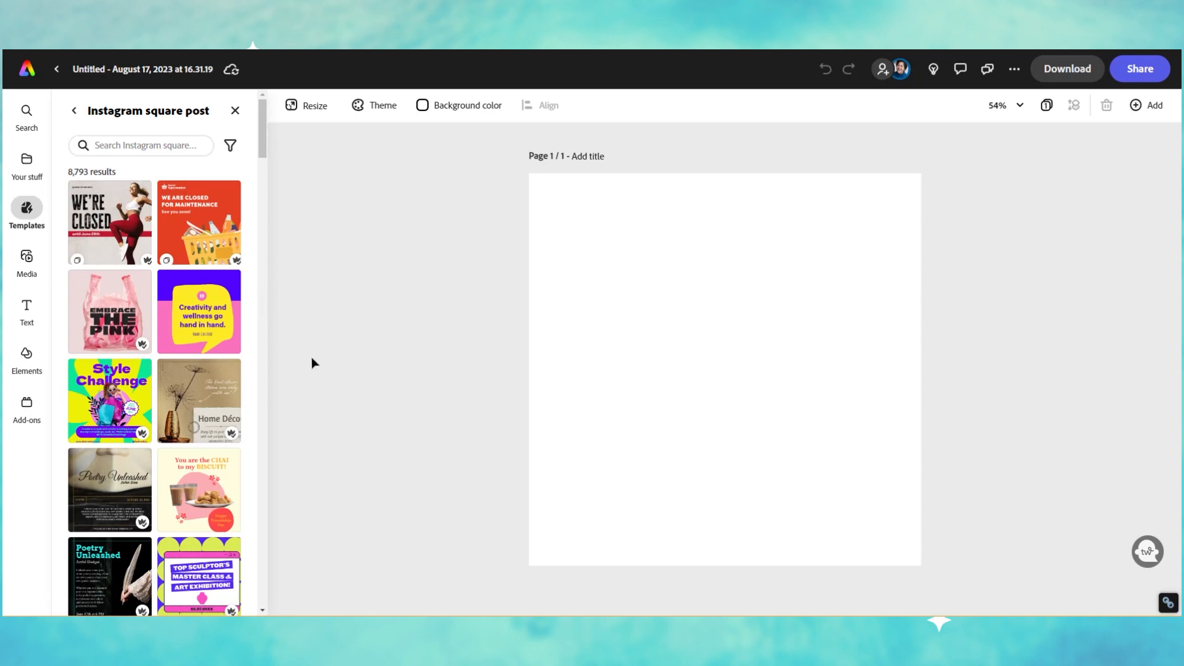
scroll(183, 354, "down", 4)
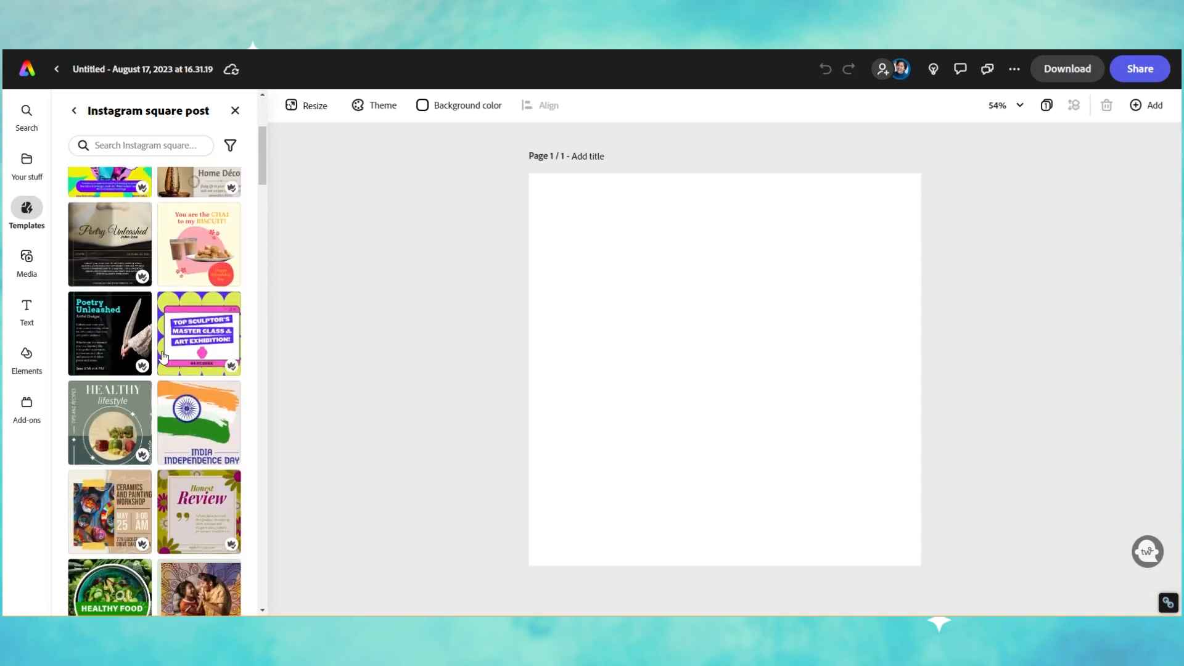
scroll(180, 368, "down", 2)
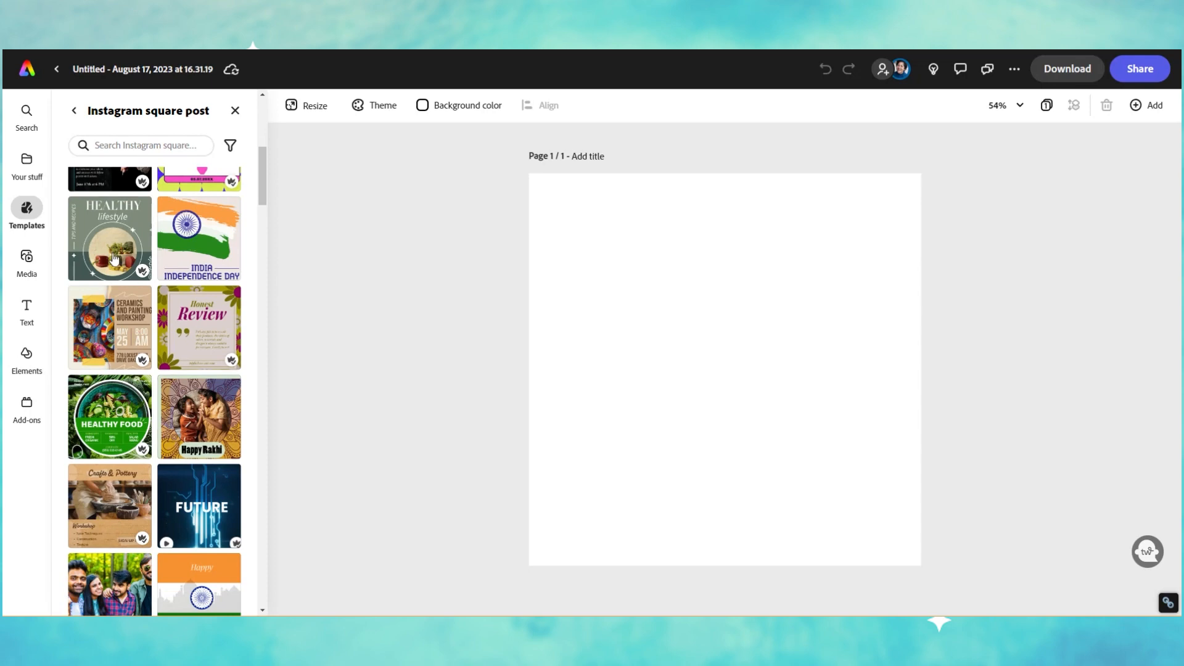
scroll(225, 443, "down", 2)
scroll(224, 442, "down", 1)
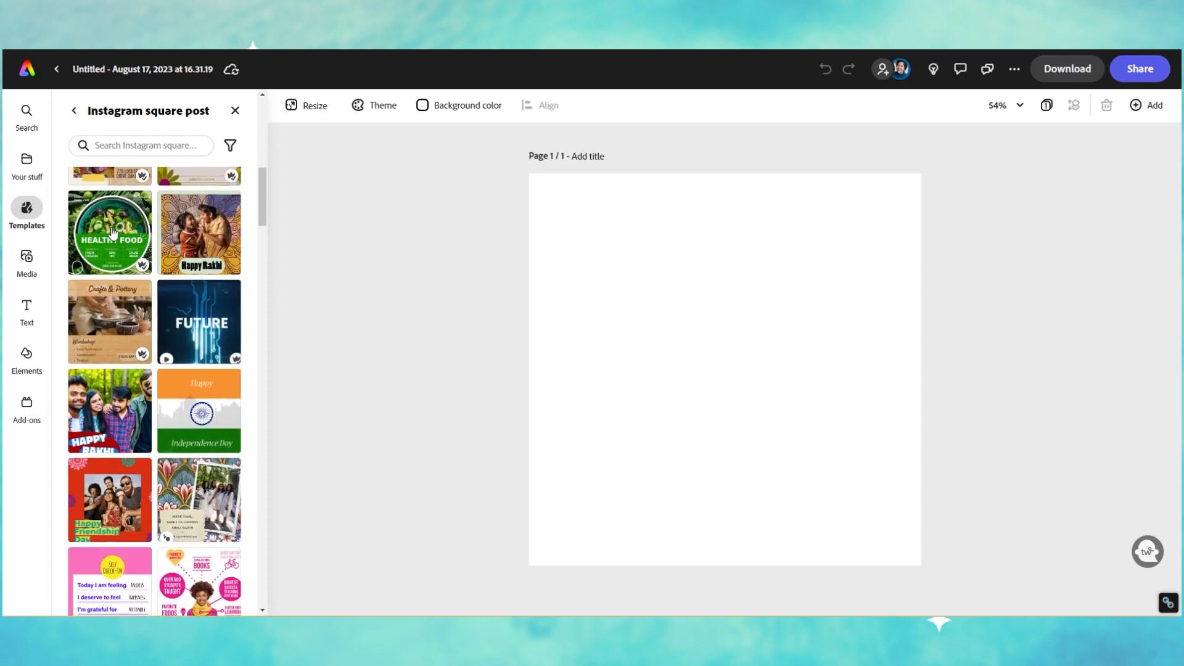
scroll(116, 303, "up", 4)
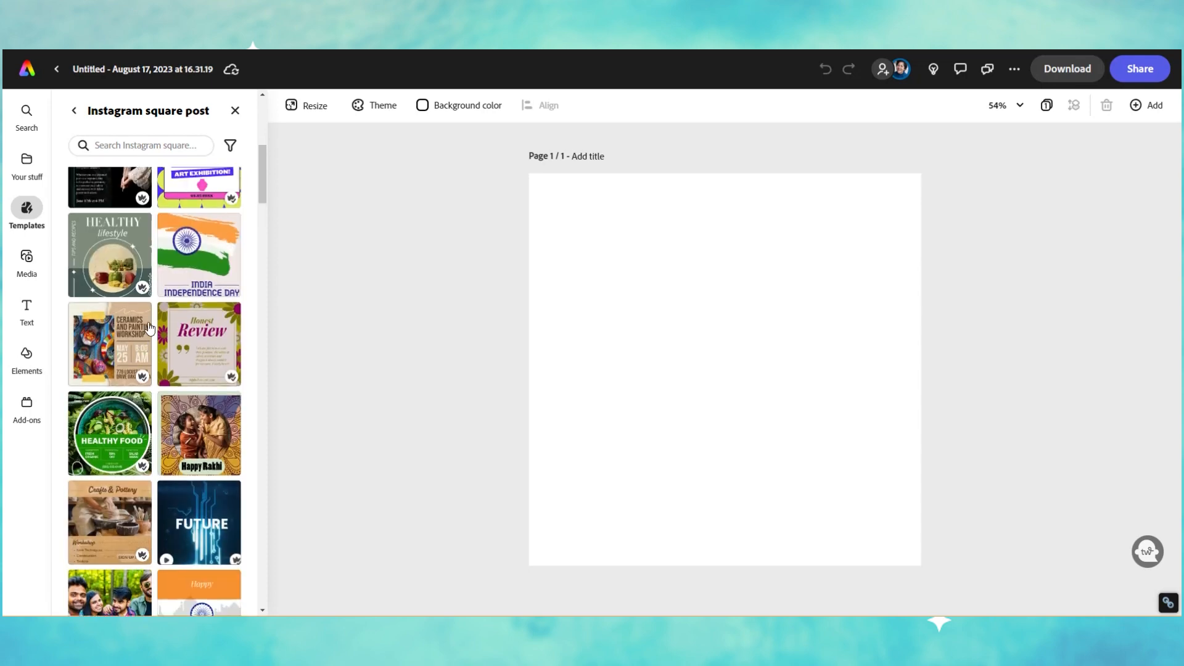
left_click(116, 303)
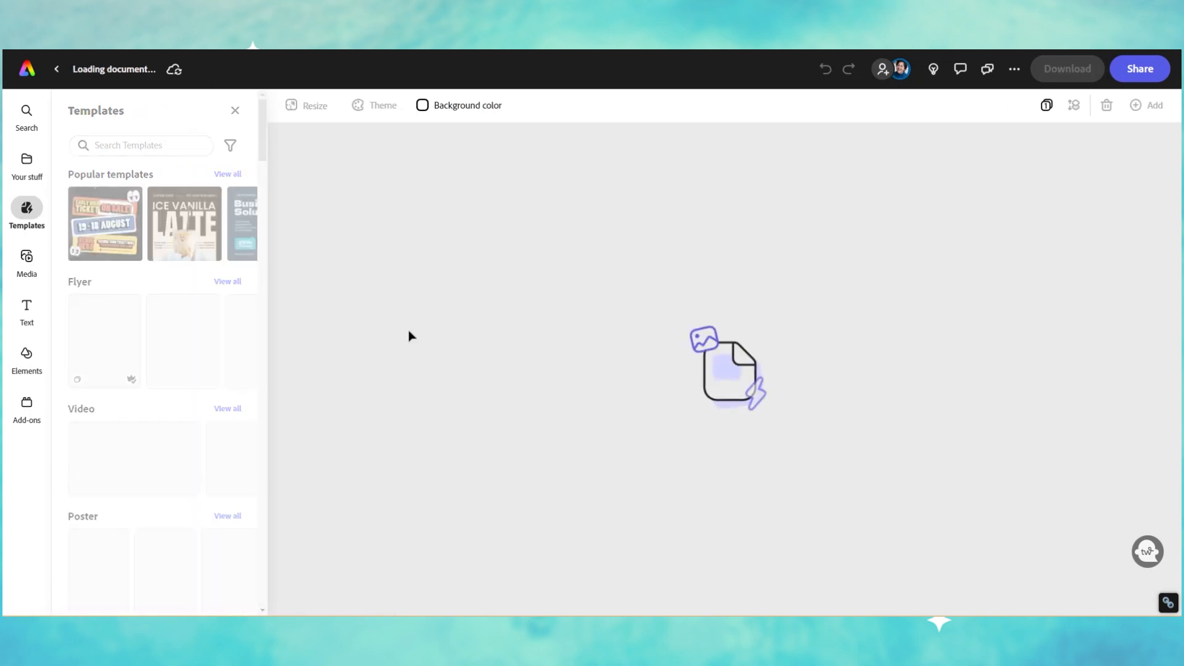
Step: Replace the template's headline word "HEALTHY" with "YUMMY" in capital letters
left_click(730, 472)
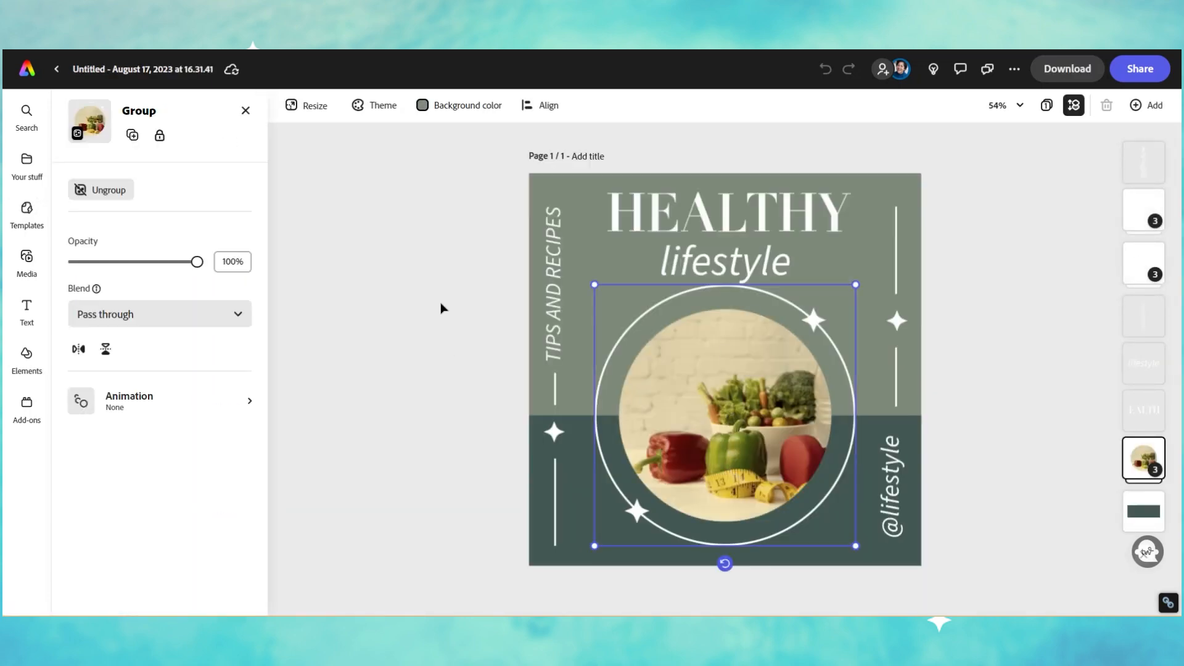
left_click(717, 228)
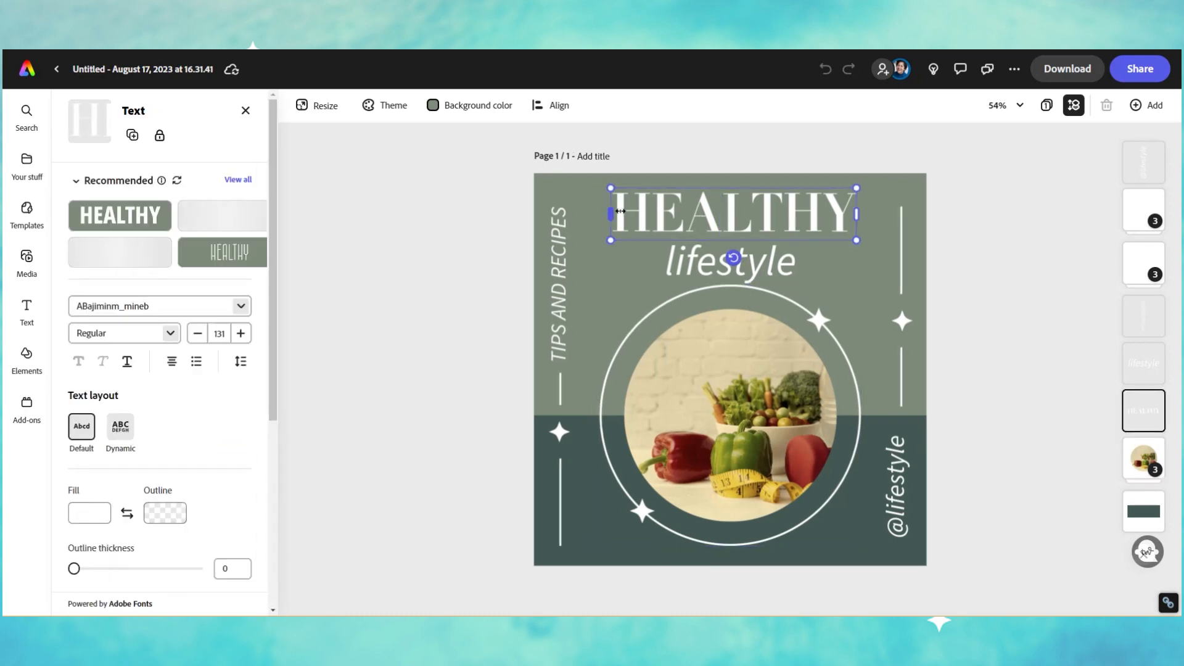
left_click_drag(619, 211, 884, 211)
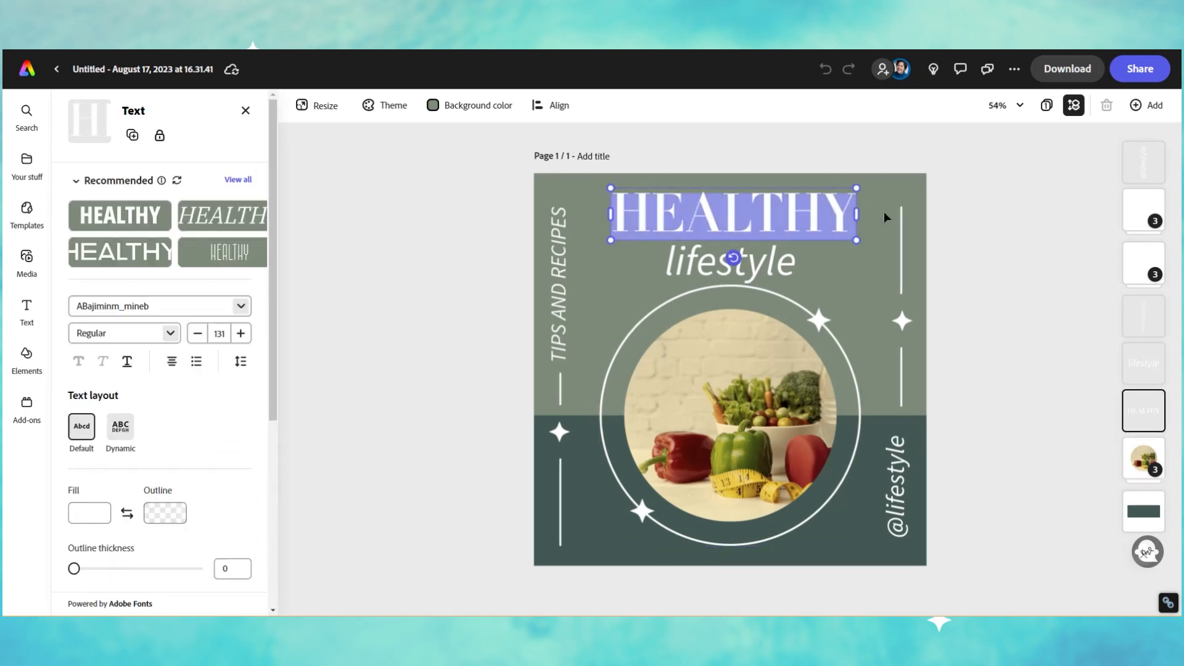
type("Yummy")
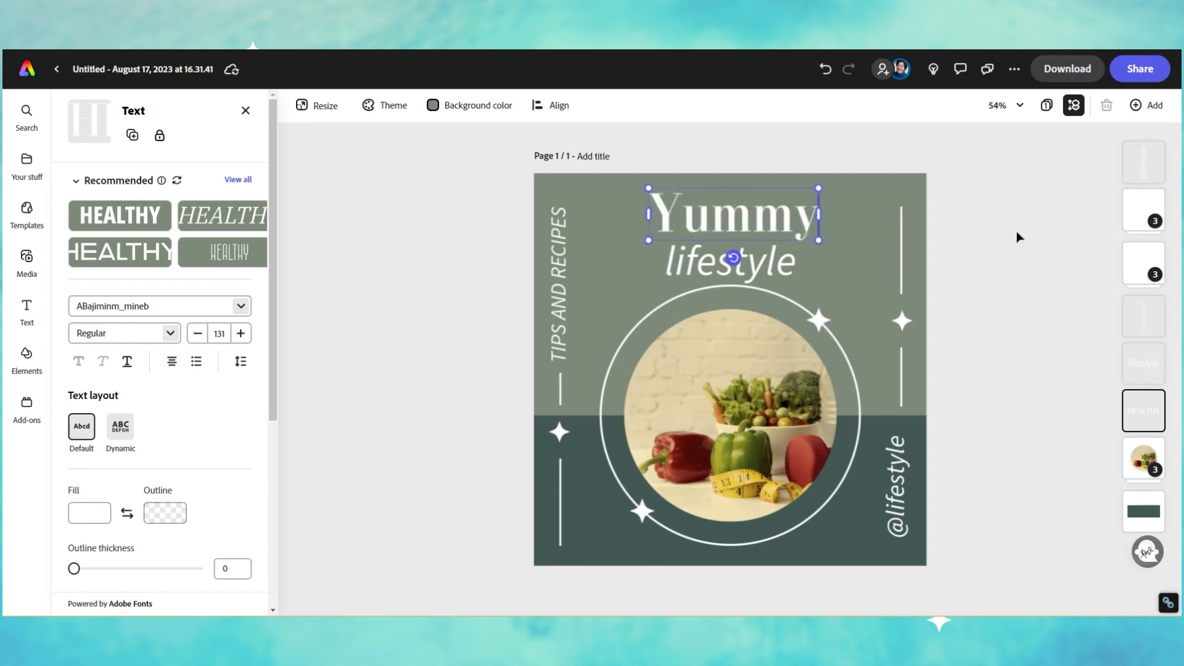
key("BackSpace")
key("BackSpace")
key("BackSpace")
key("BackSpace")
type("UMMY")
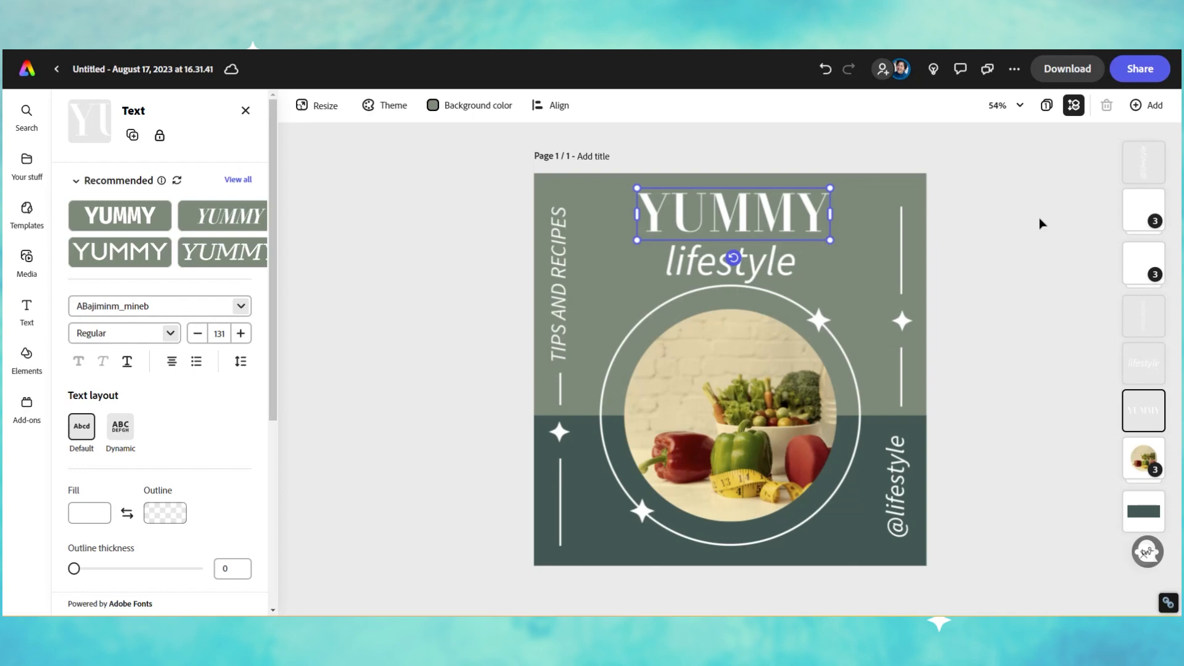
Step: Add a blank page of the same size as the first, plus a custom page measuring 1,080 by 1,920 px
left_click(1046, 108)
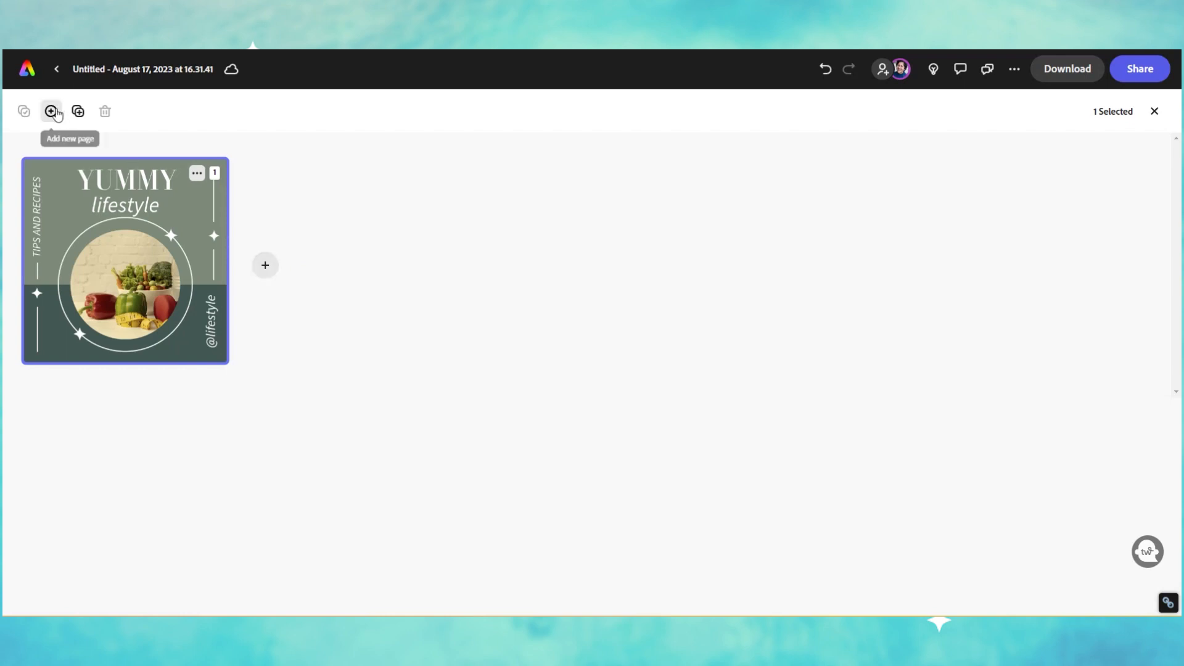
left_click(265, 265)
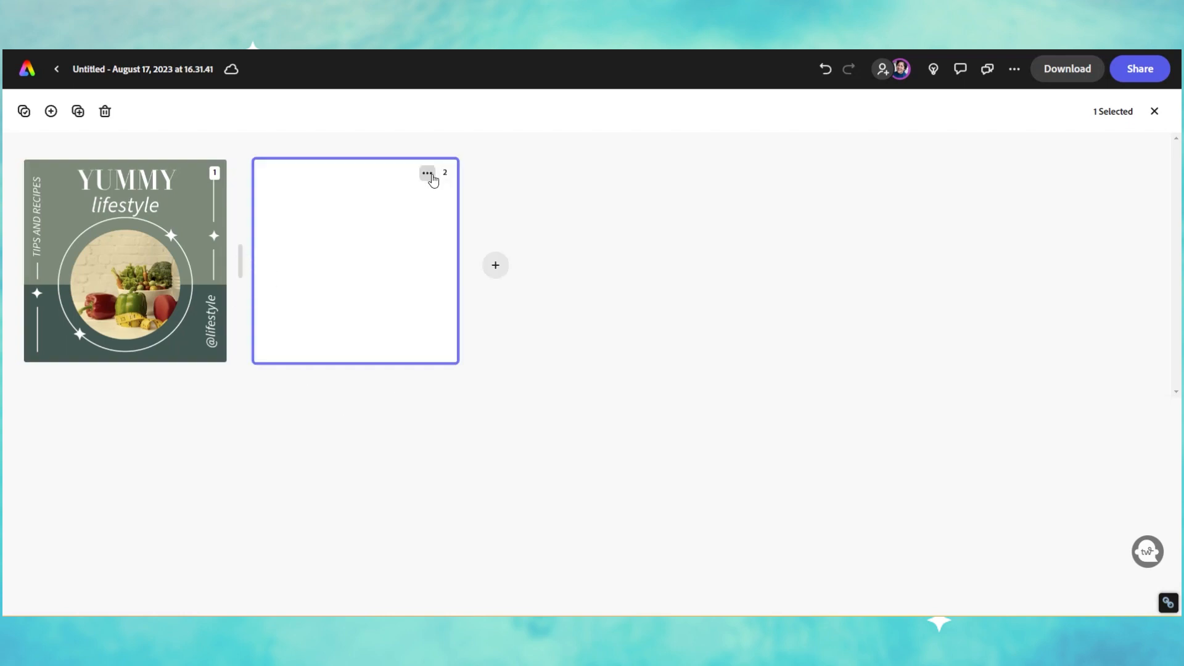
left_click(51, 111)
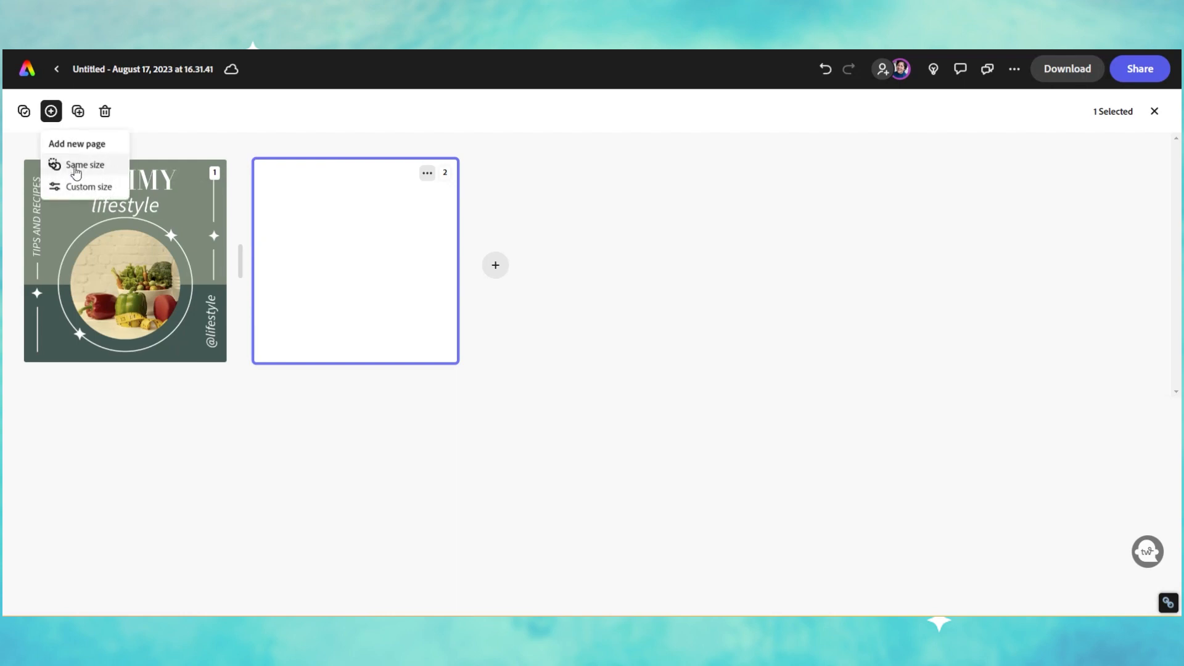
left_click(75, 188)
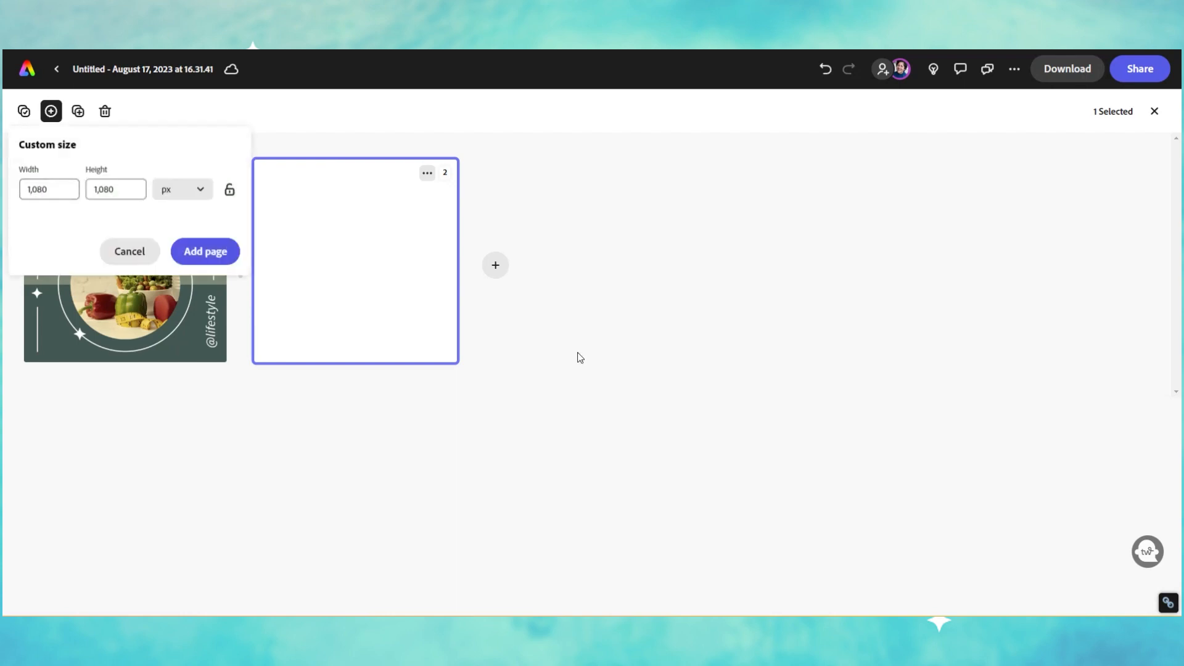
left_click_drag(124, 192, 98, 188)
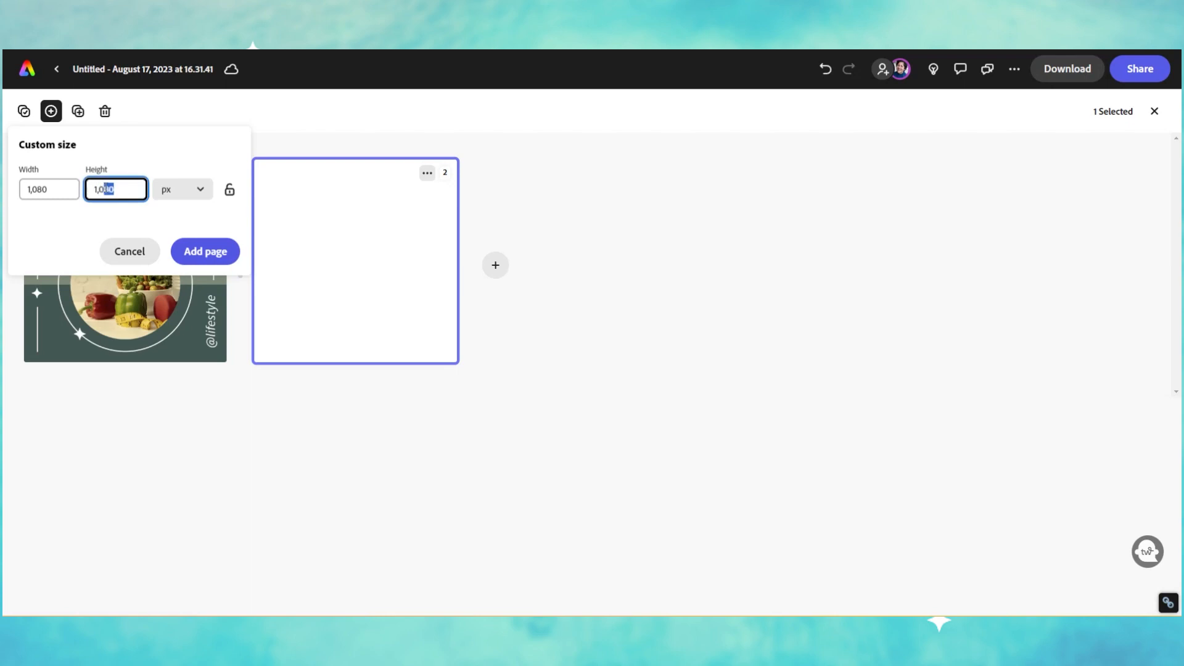
type("920")
left_click(196, 251)
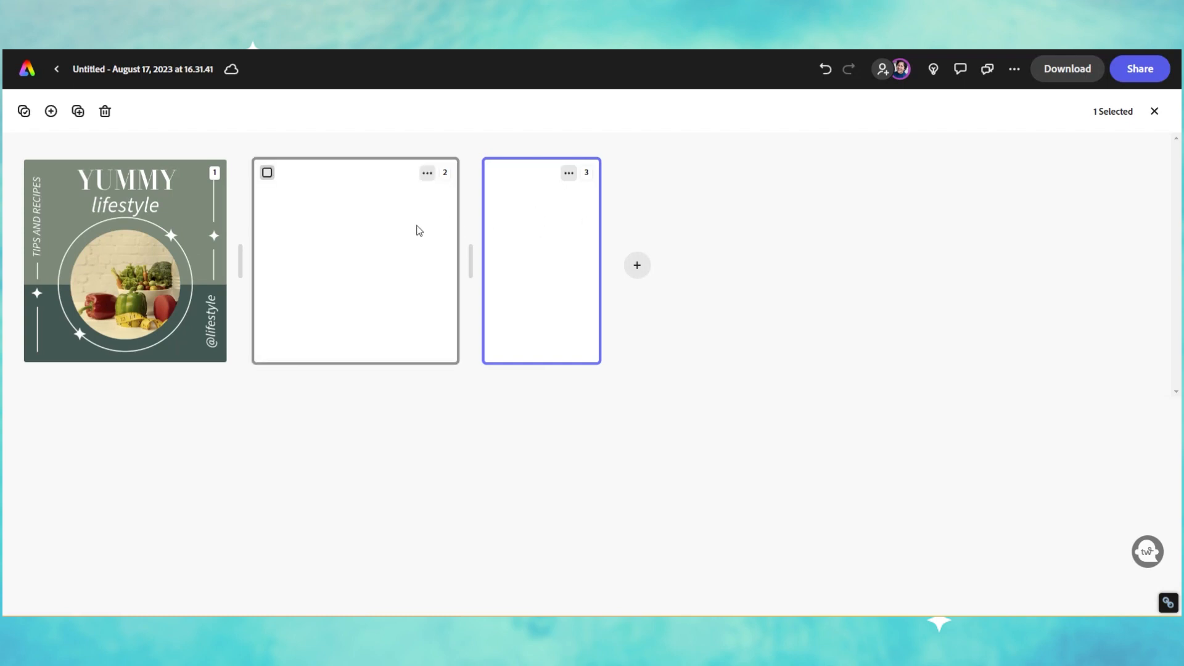
Step: Add another custom-size blank page, 1,000 px wide and 1,700 px high
left_click(50, 111)
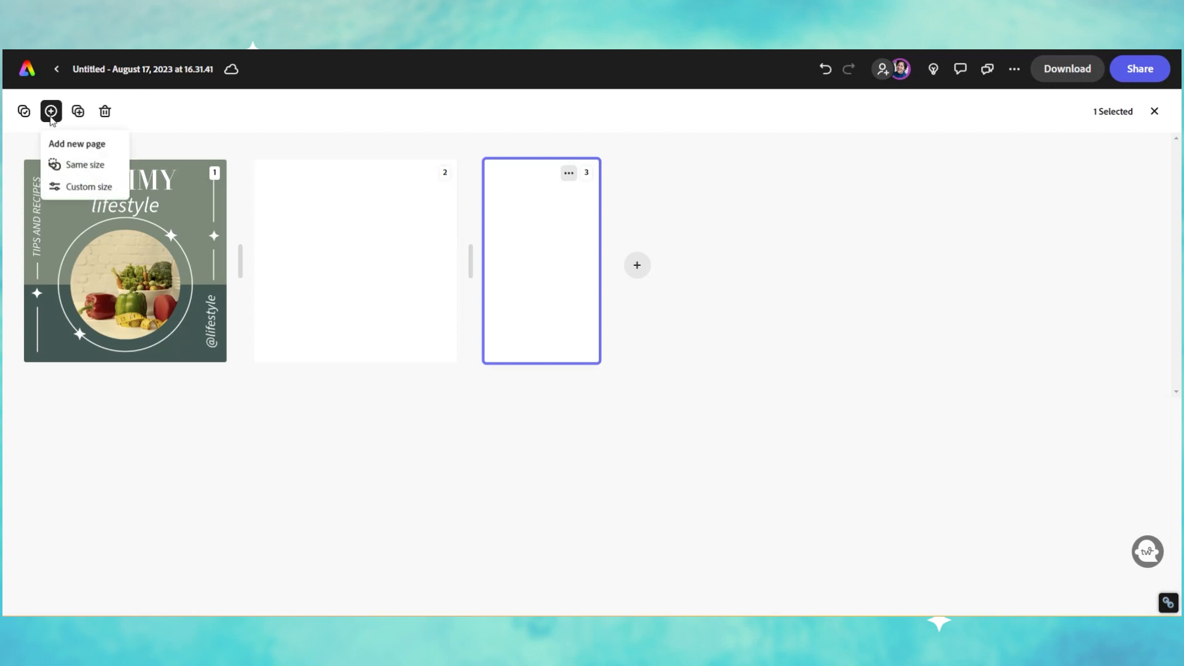
left_click(59, 188)
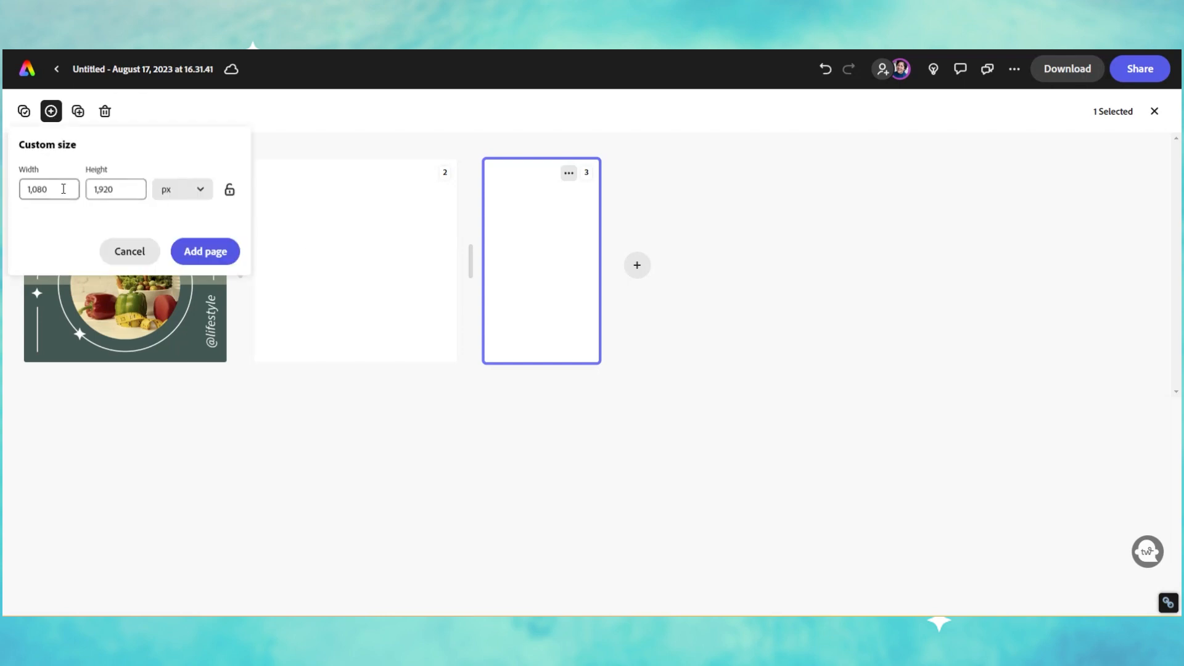
left_click_drag(64, 188, 17, 191)
type("1000")
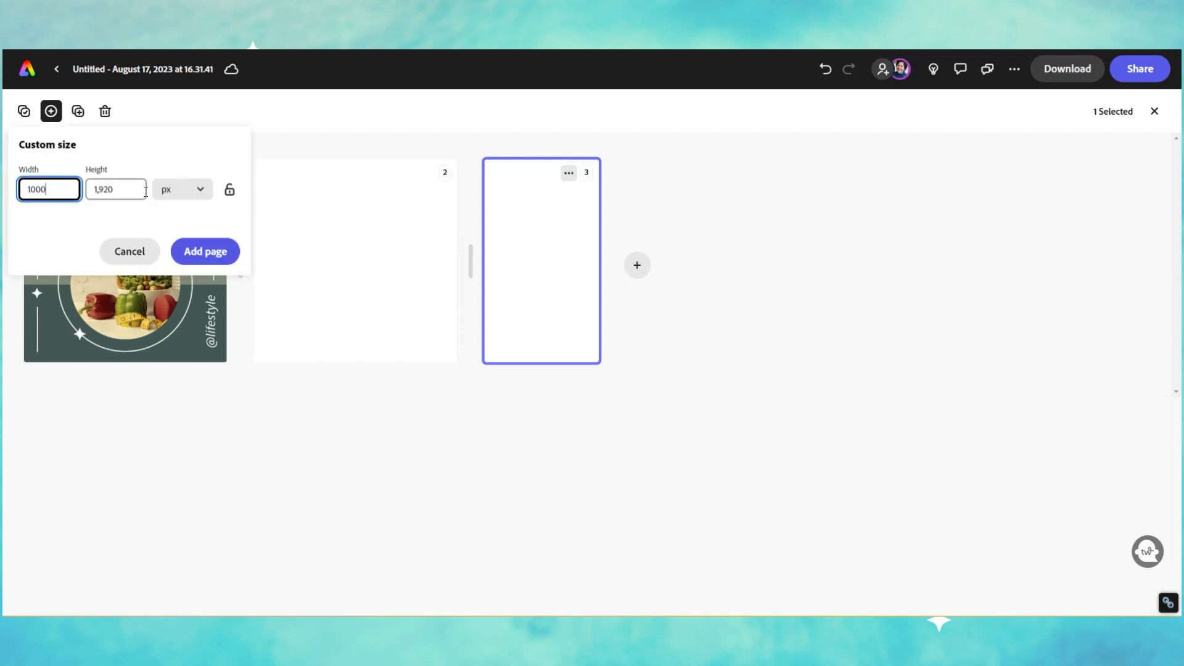
left_click_drag(117, 189, 88, 189)
type("1700")
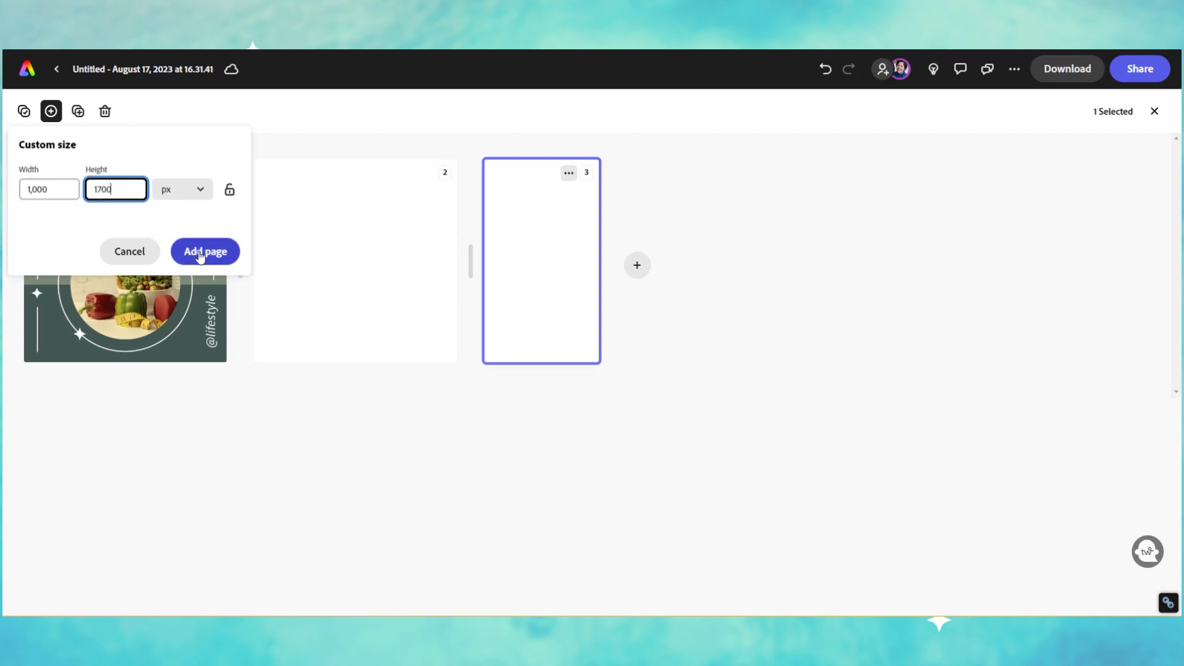
left_click(205, 251)
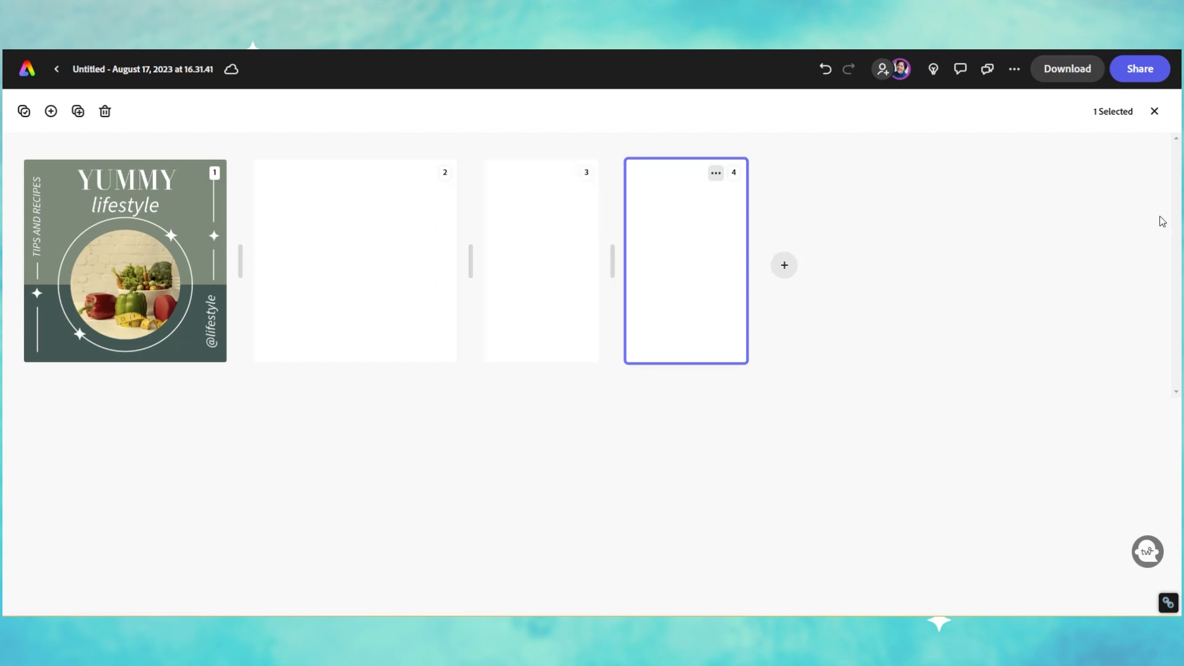
Step: Open page 4 for editing and add the "My Summer Getaway!" TikTok video template from the popular templates as a new page
double_click(681, 243)
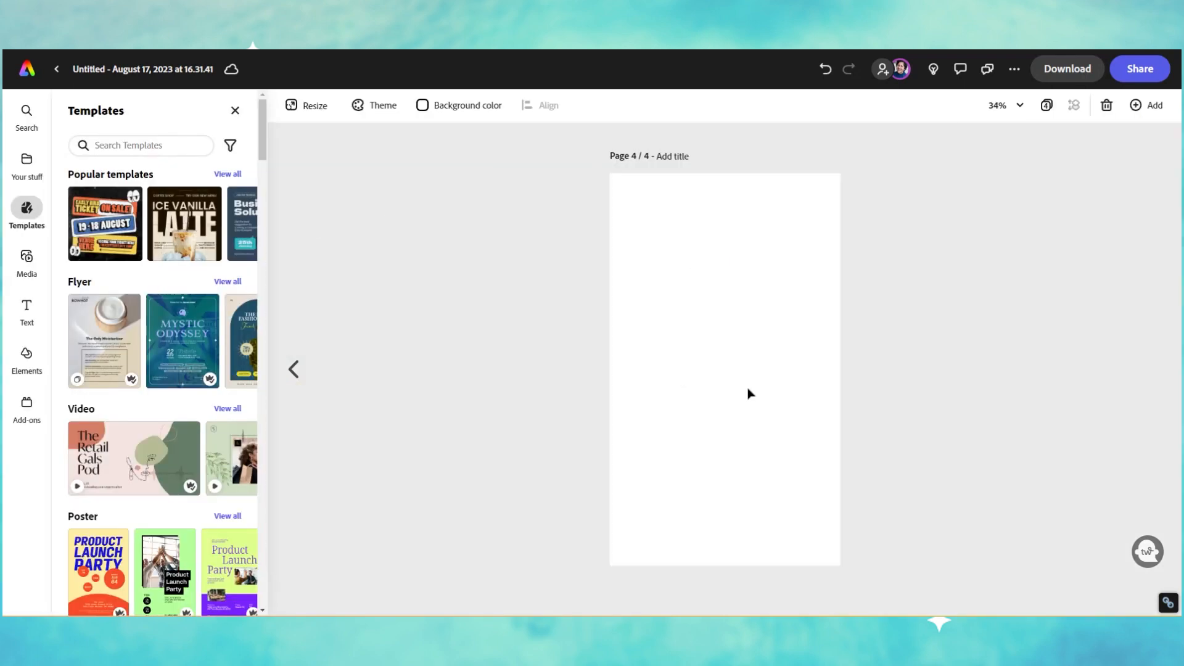
scroll(172, 416, "down", 2)
scroll(172, 416, "up", 2)
left_click(226, 174)
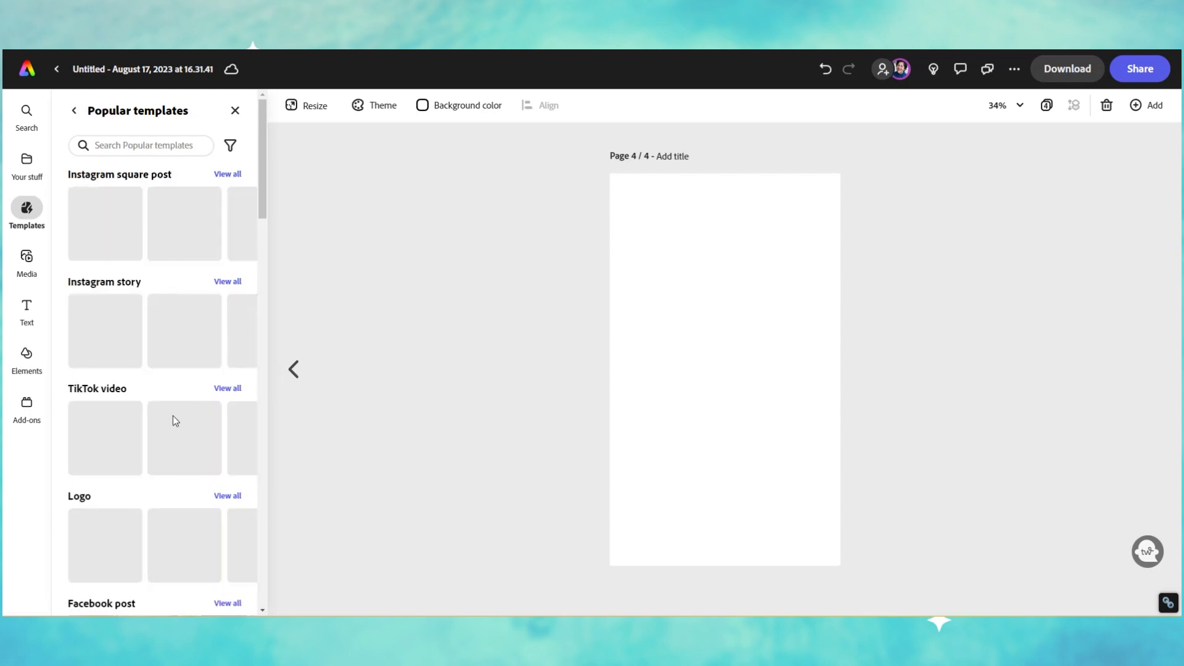
scroll(185, 413, "down", 3)
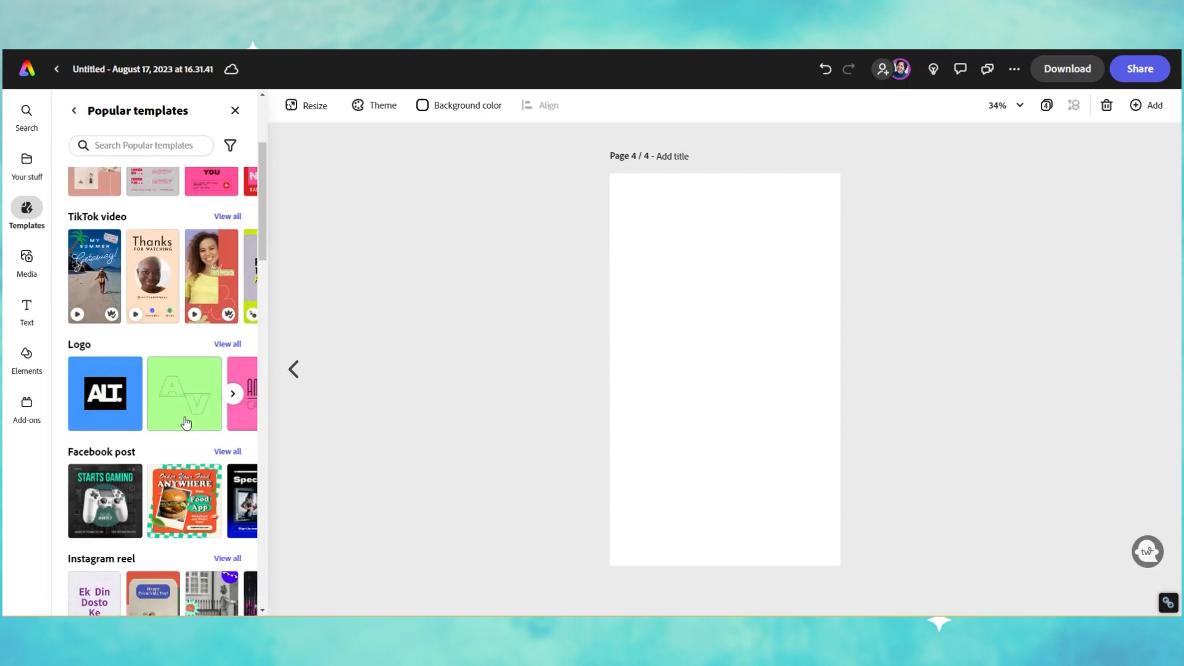
scroll(185, 422, "down", 3)
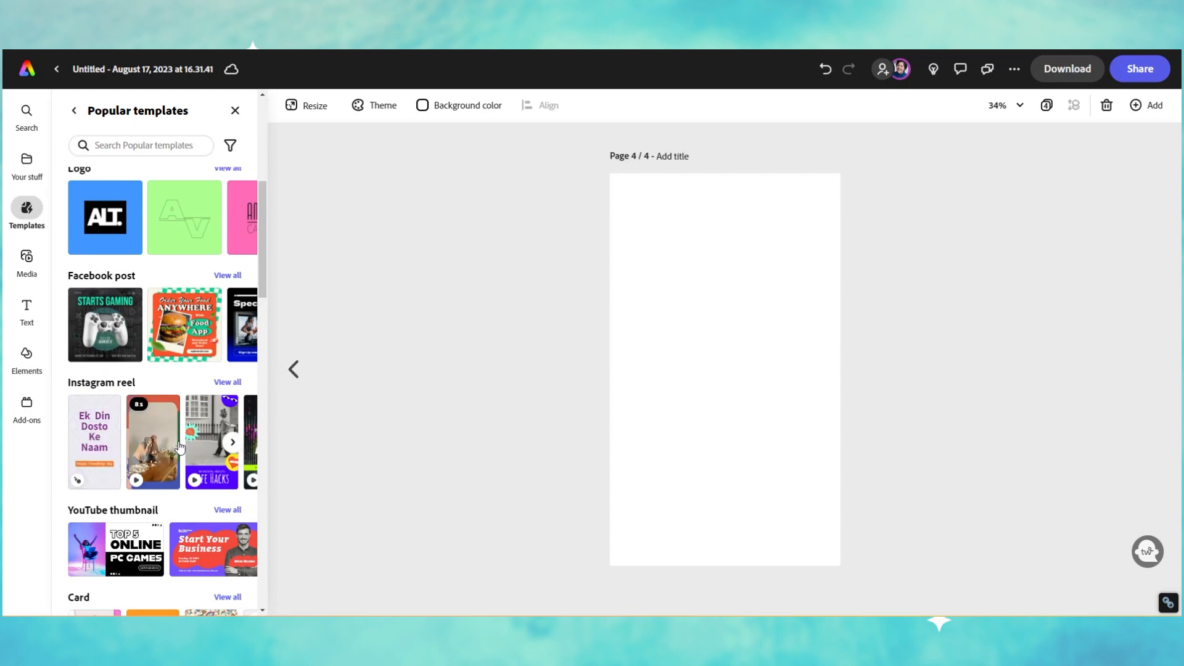
scroll(220, 386, "up", 1)
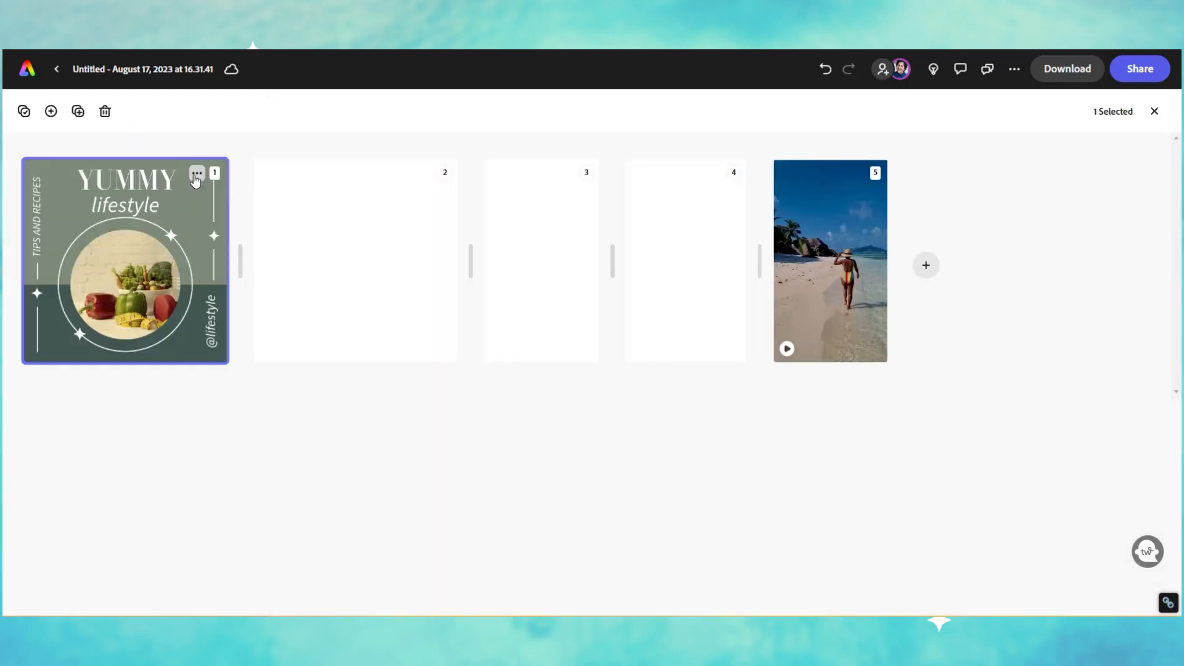
Step: Duplicate page 1, the "YUMMY lifestyle" design
left_click(79, 112)
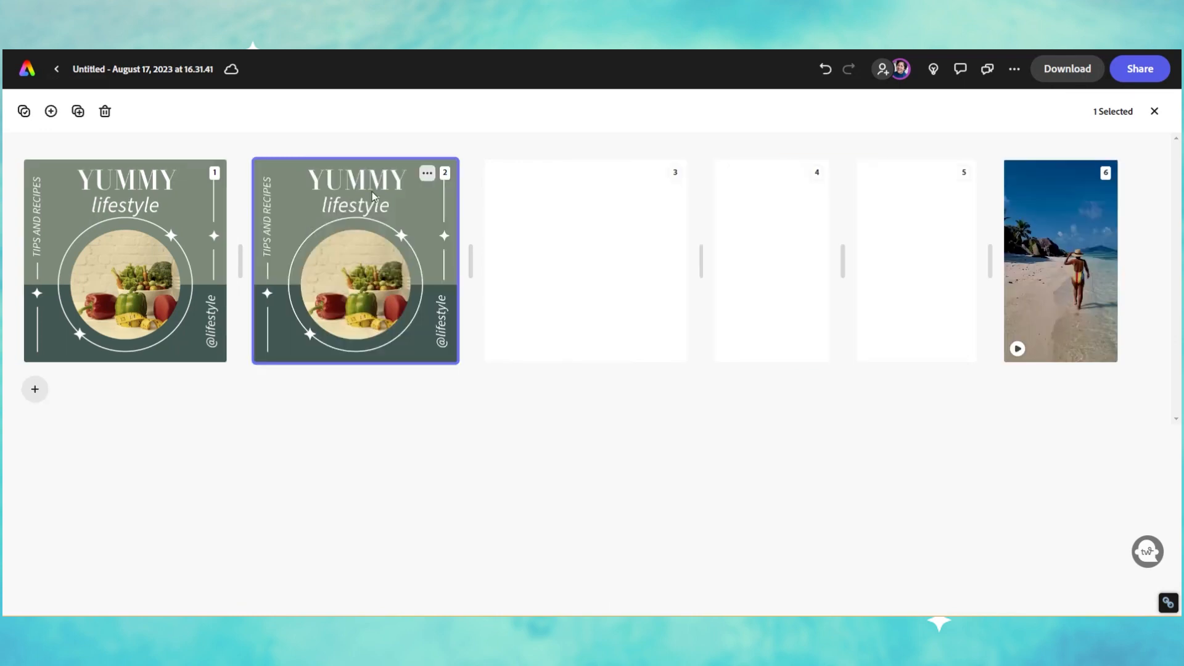
Step: Open page 2, the duplicated "YUMMY lifestyle" design, for editing
left_click(428, 173)
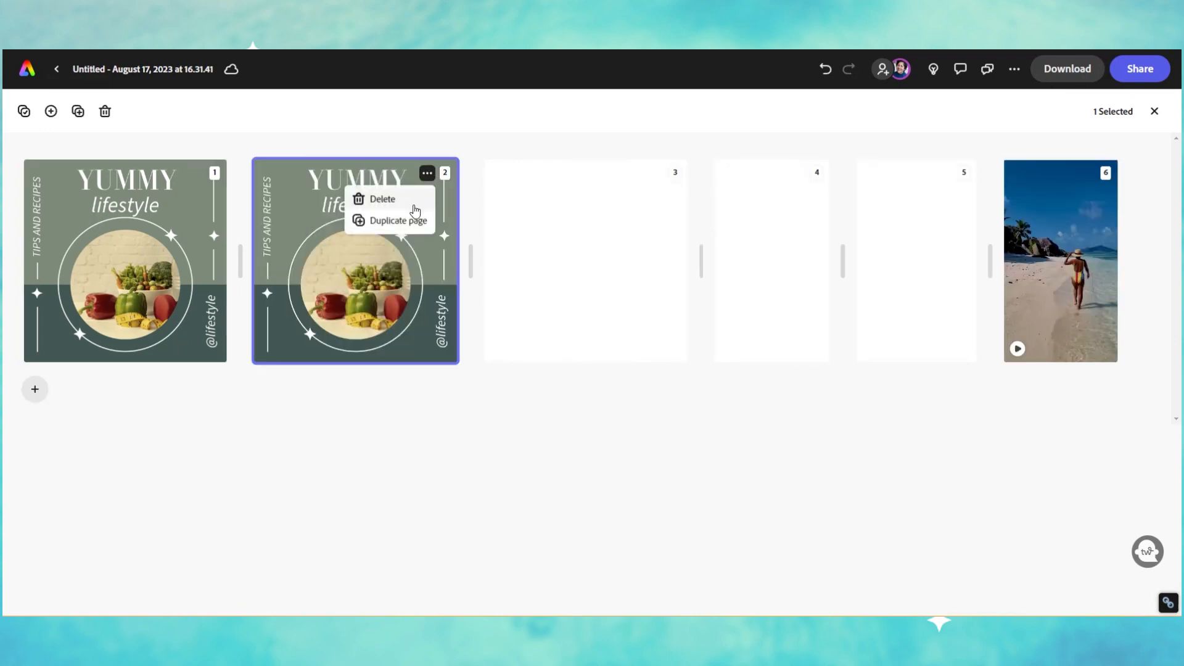
left_click(375, 274)
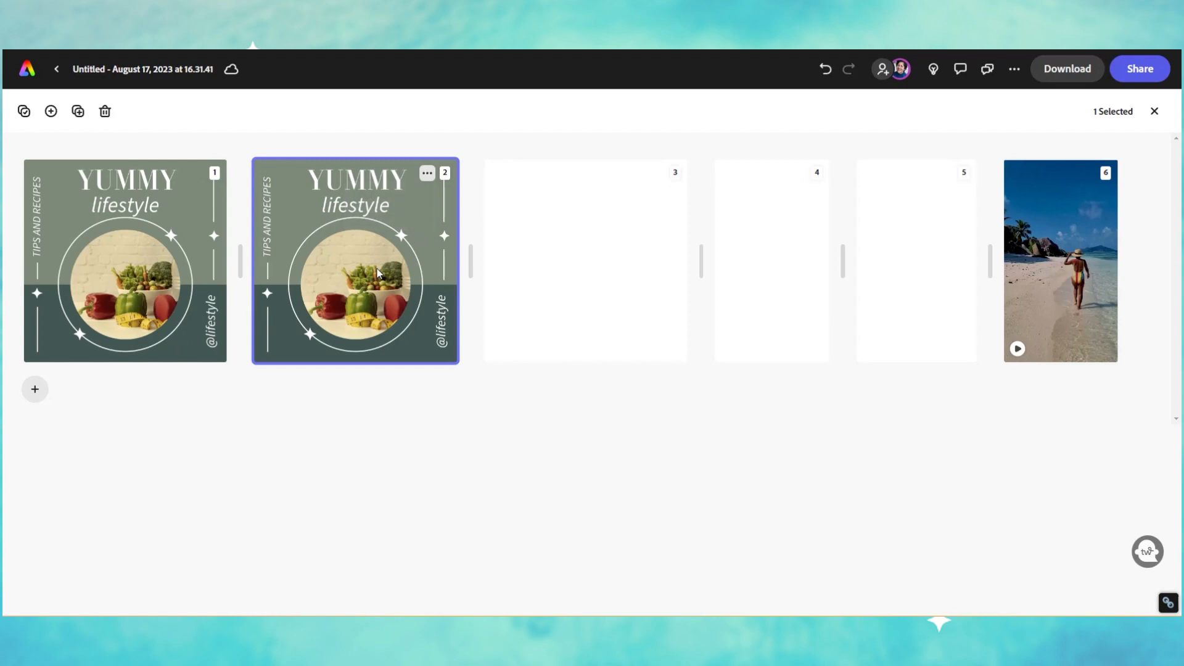
double_click(355, 186)
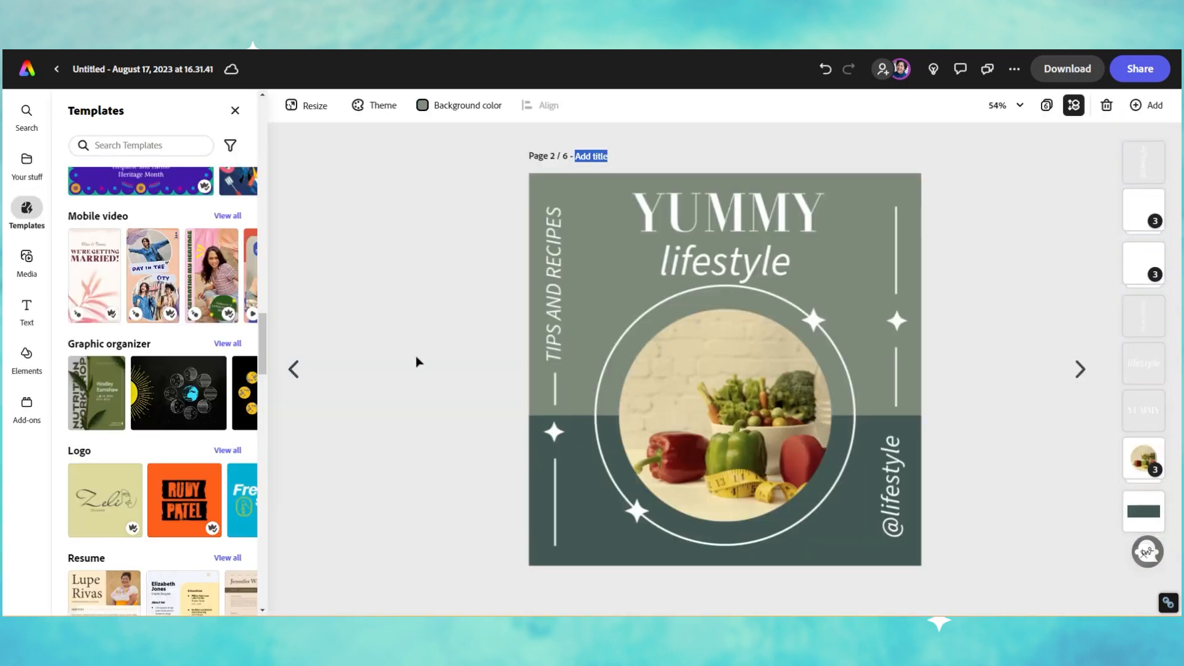
Step: Resize page 2 to a custom size of 1,000 px wide by 1,700 px high
left_click(293, 121)
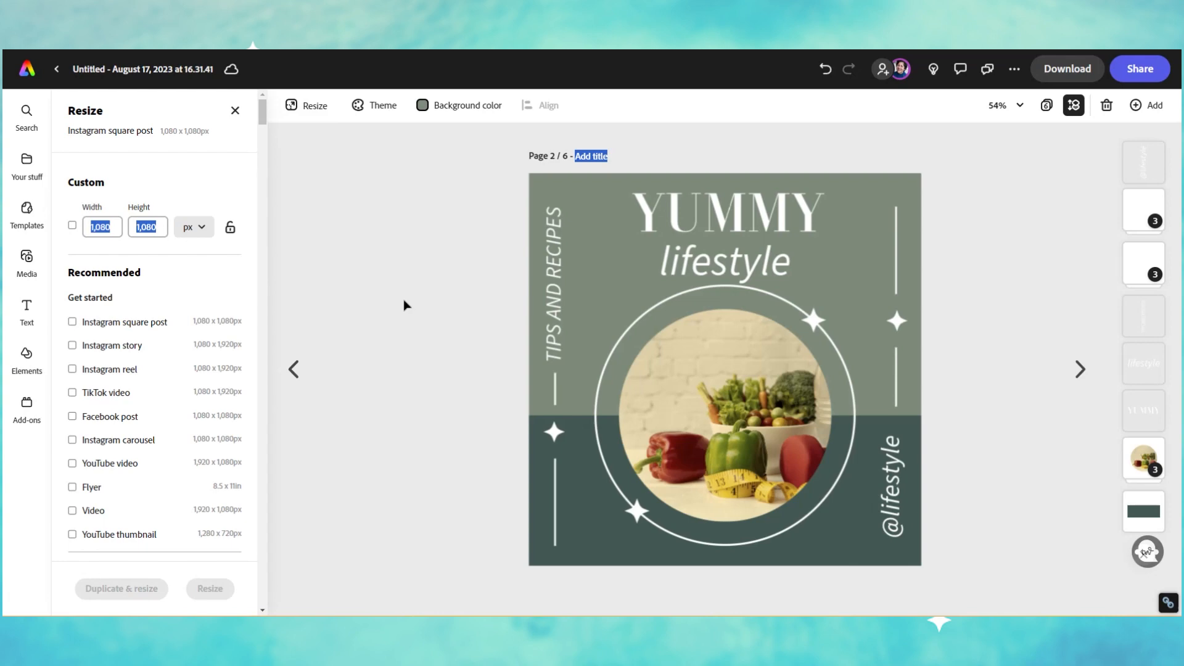
left_click(164, 227)
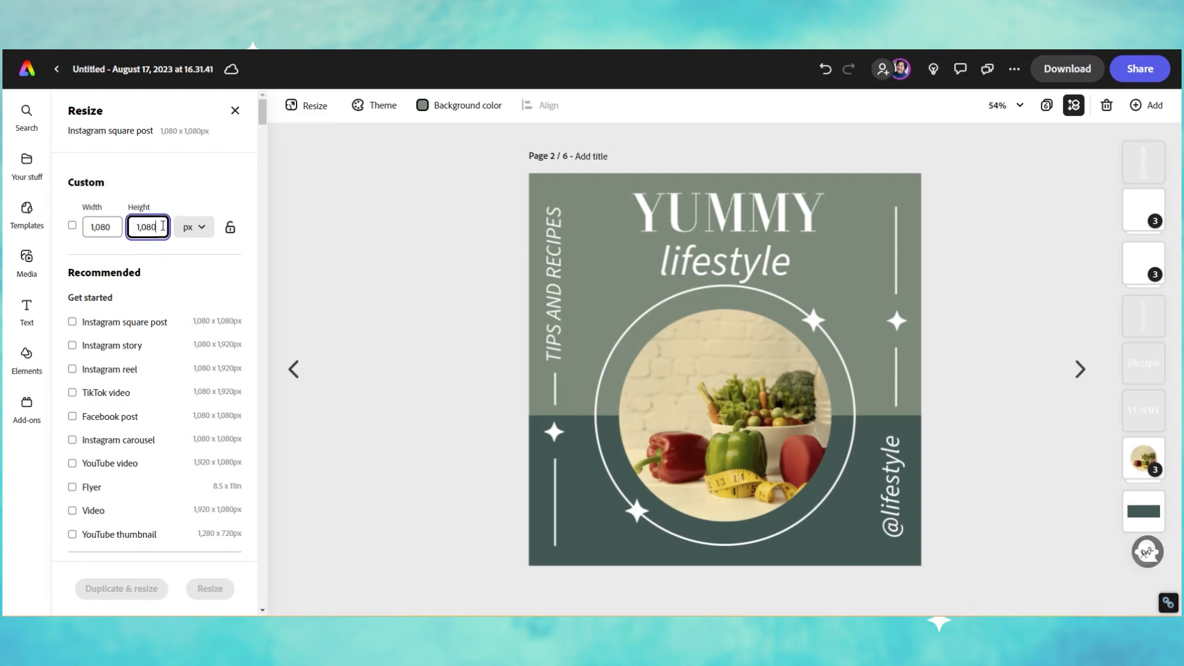
left_click_drag(163, 226, 120, 218)
type("1,700")
left_click(104, 226)
type("1100")
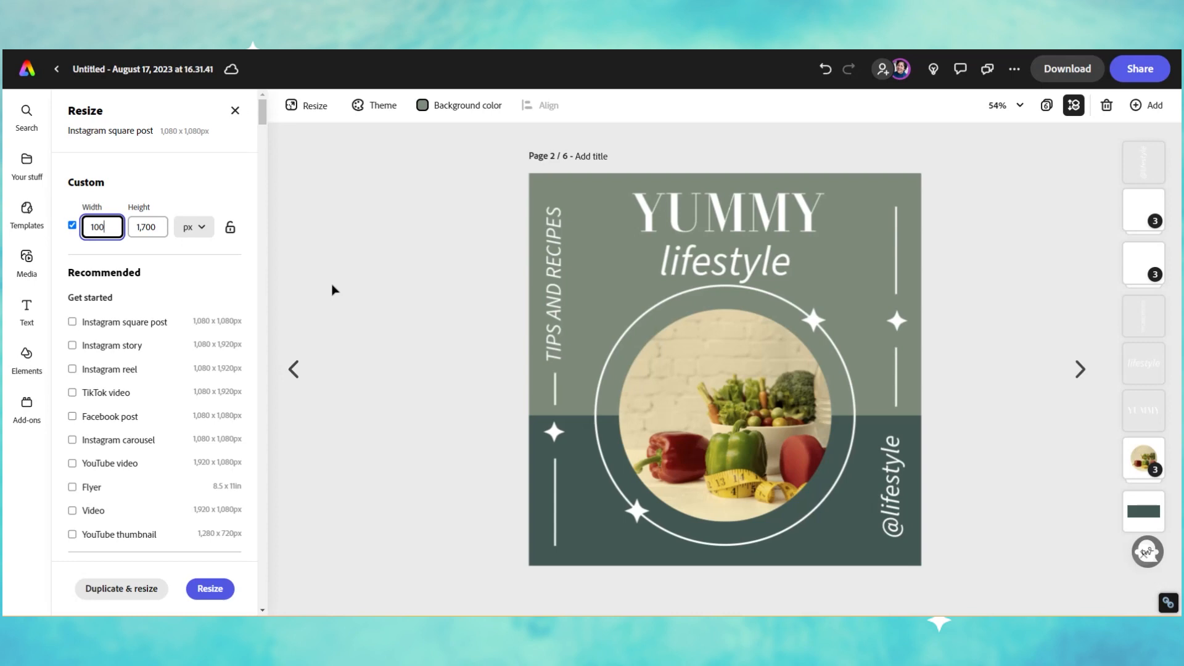
type("0")
left_click(384, 292)
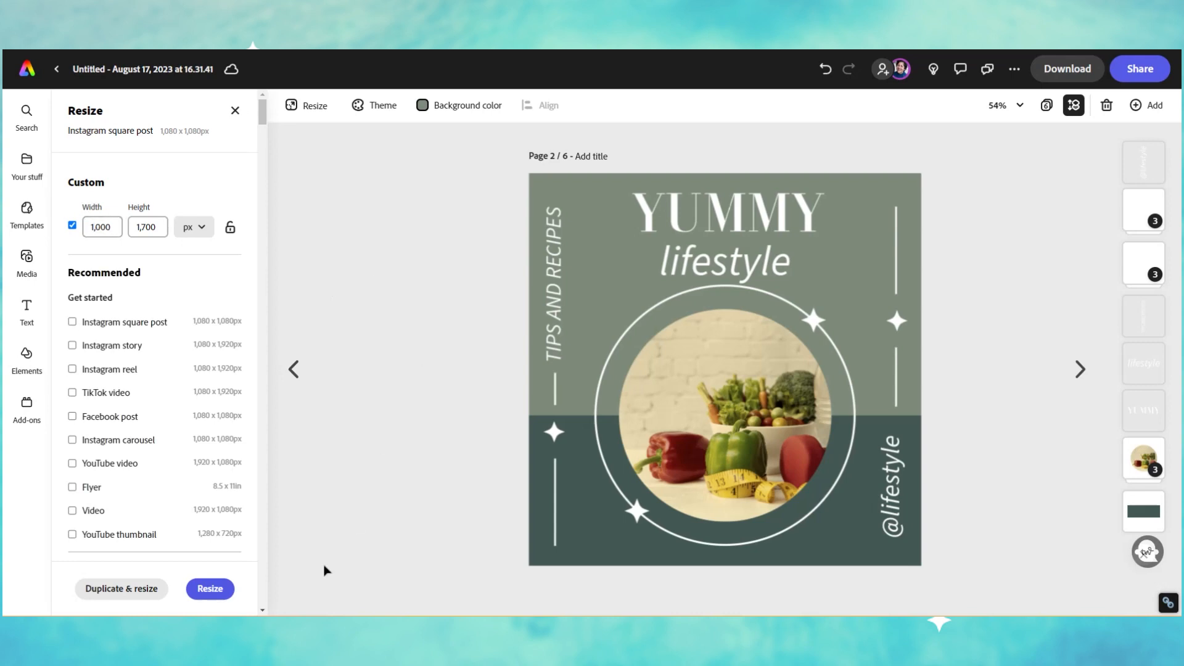
scroll(119, 339, "down", 5)
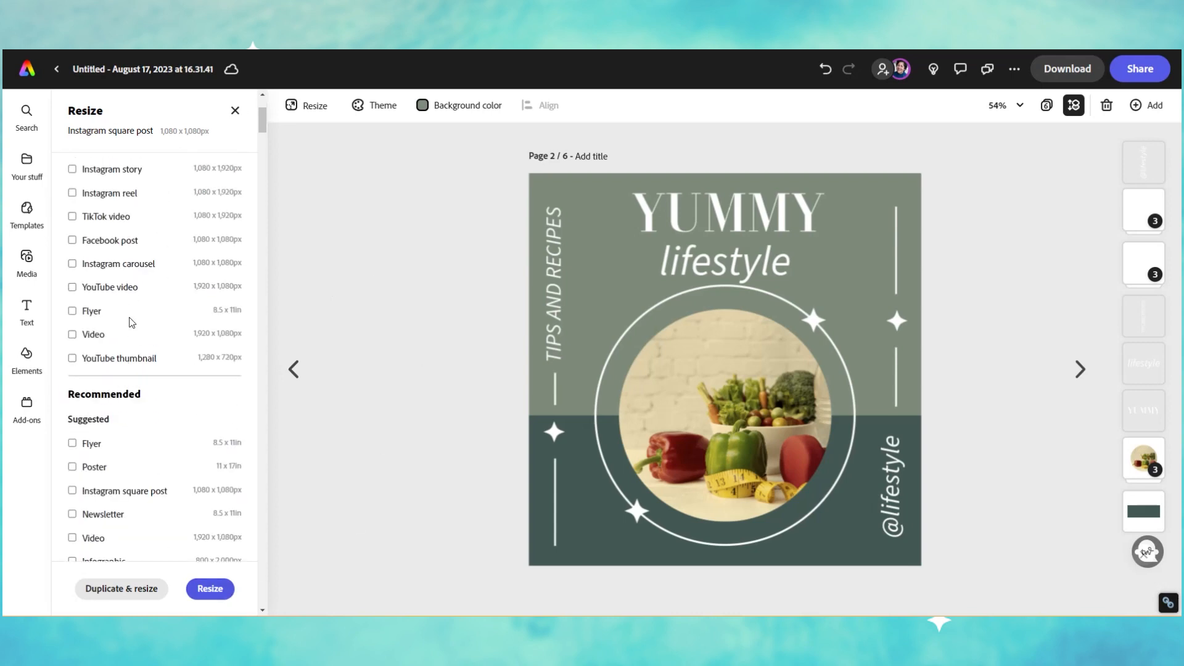
scroll(131, 322, "down", 17)
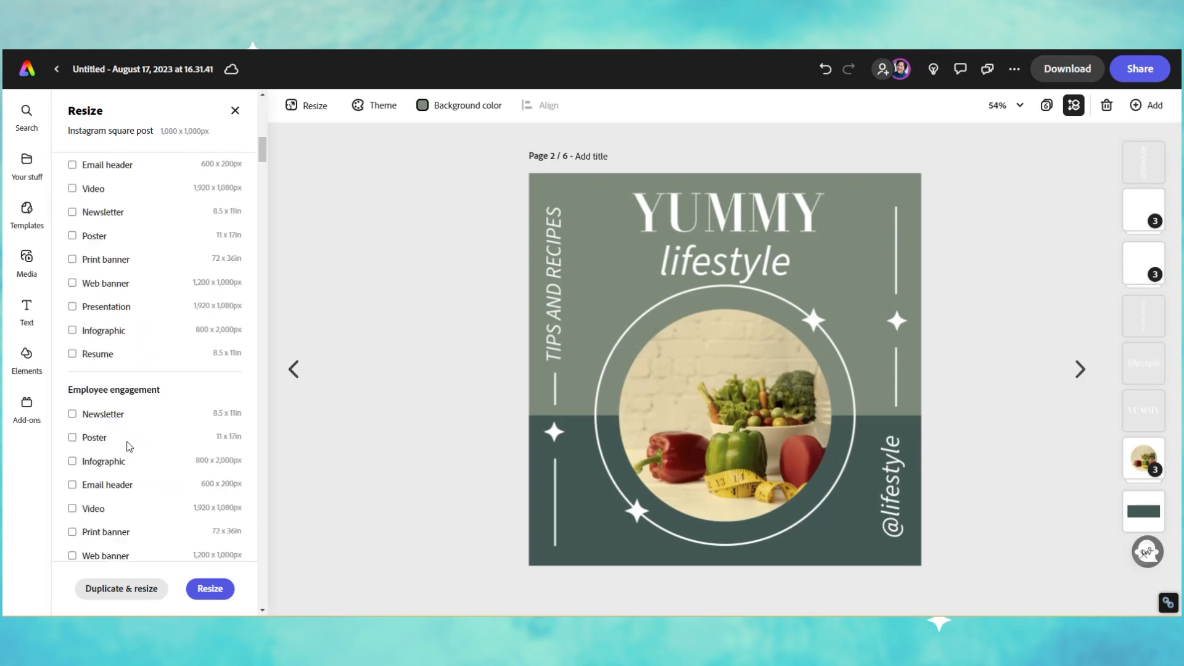
scroll(129, 446, "down", 20)
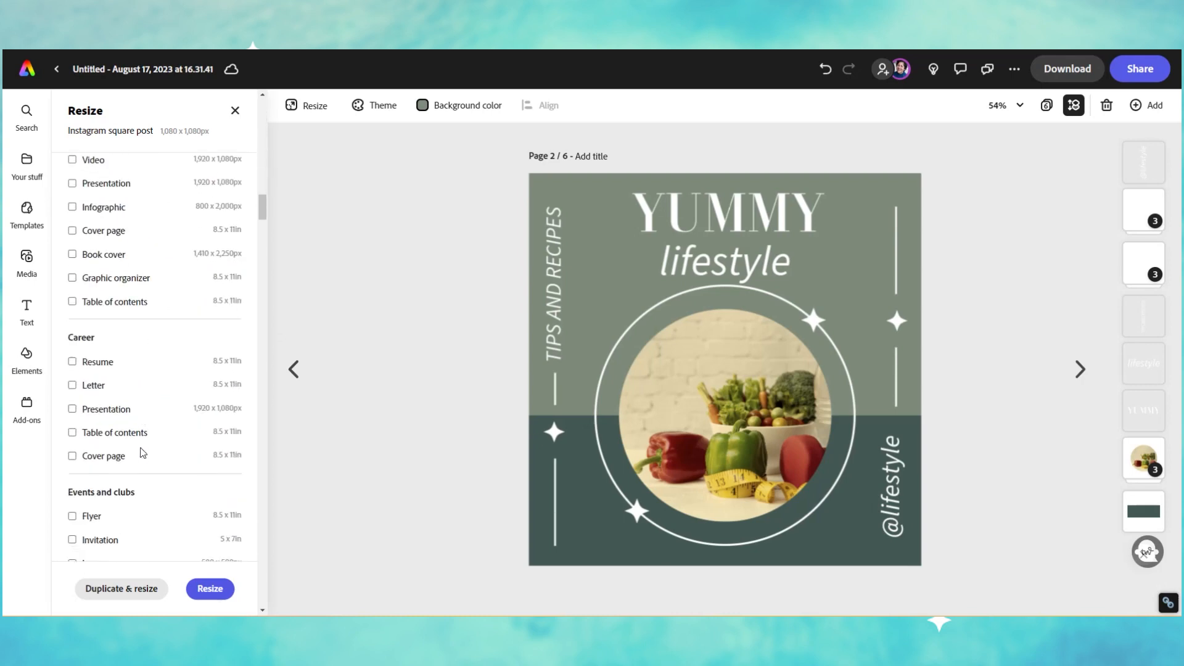
scroll(144, 453, "down", 9)
left_click(208, 588)
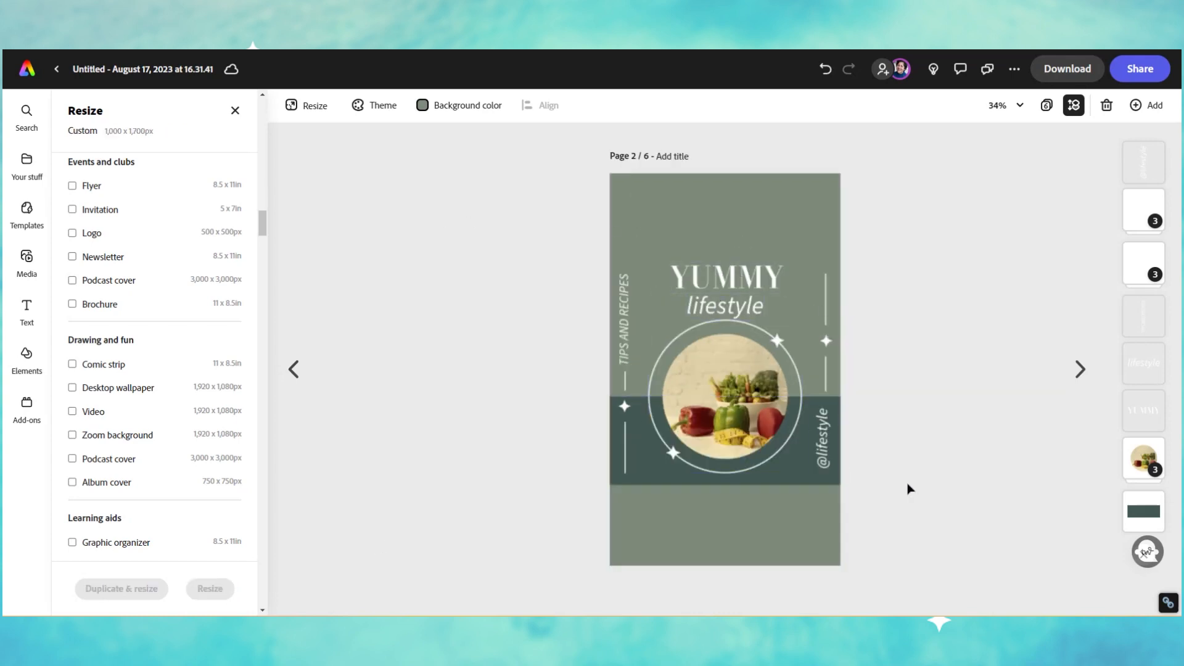
Step: Stretch the dark green rectangle down to the bottom edge of page 2
left_click(794, 483)
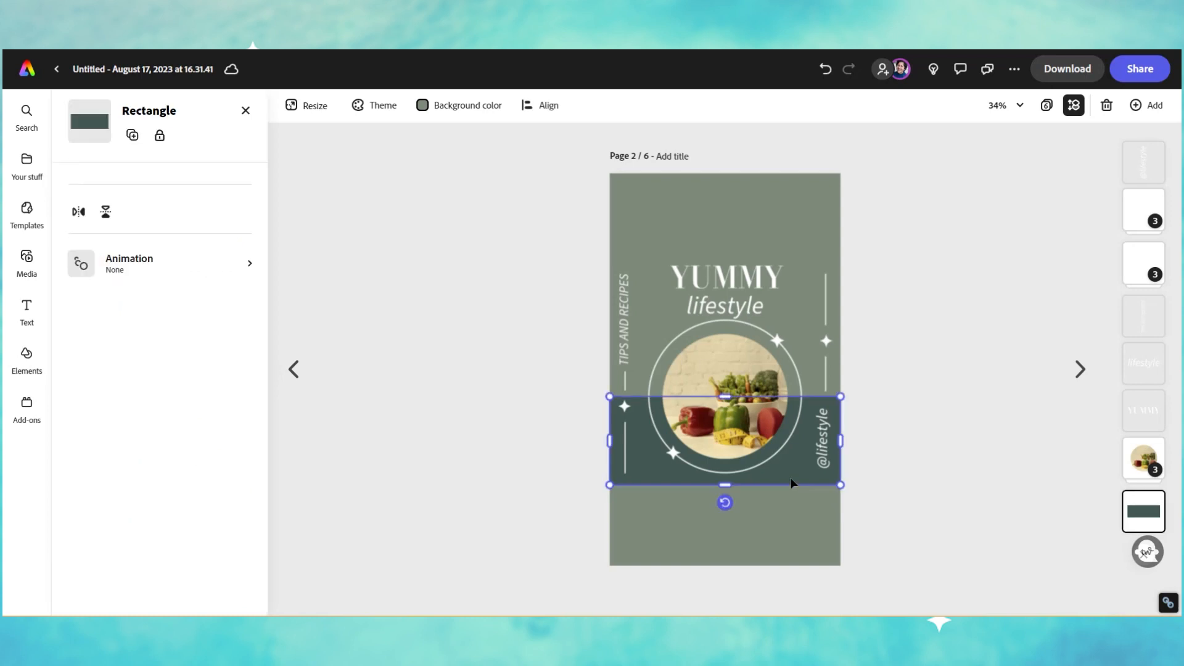
left_click_drag(731, 487, 725, 567)
left_click(928, 358)
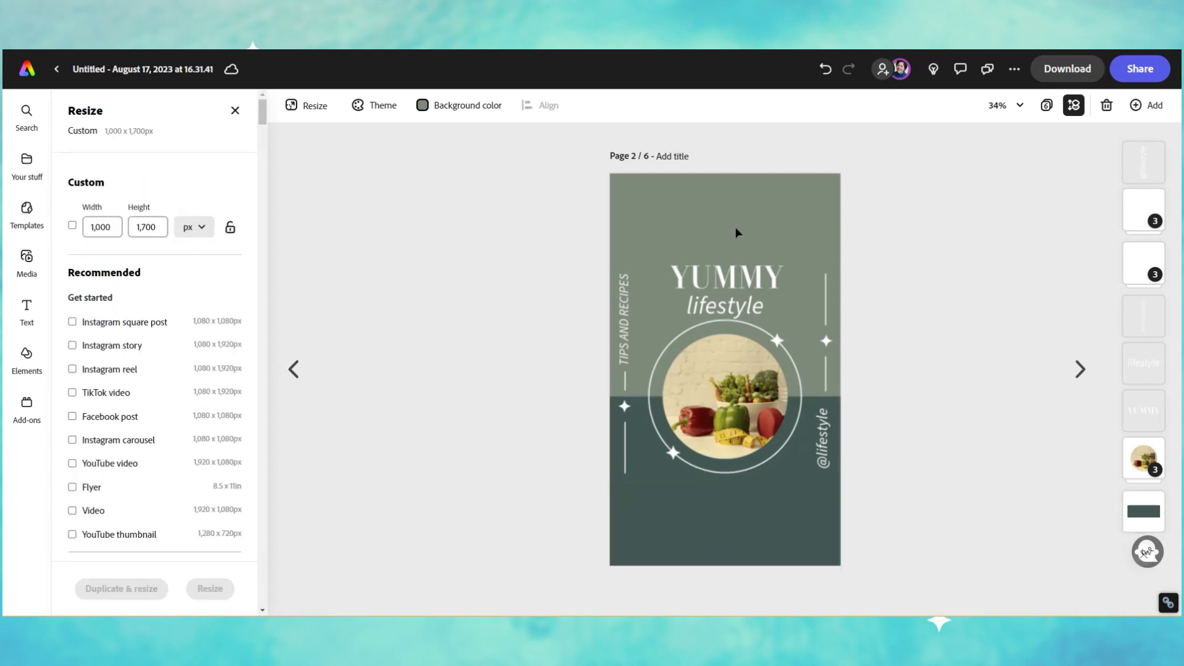
Step: Enlarge the "YUMMY lifestyle" heading, move it up near the top of page 2, and open the overview of all pages
left_click_drag(724, 283, 805, 261)
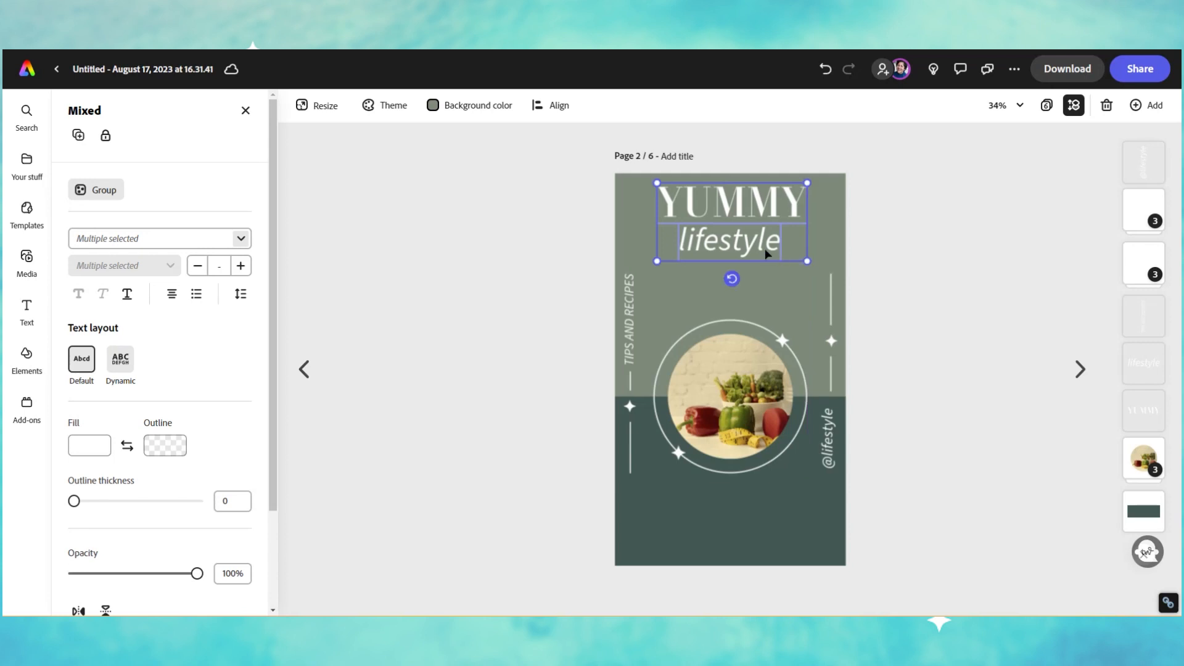
left_click(1004, 297)
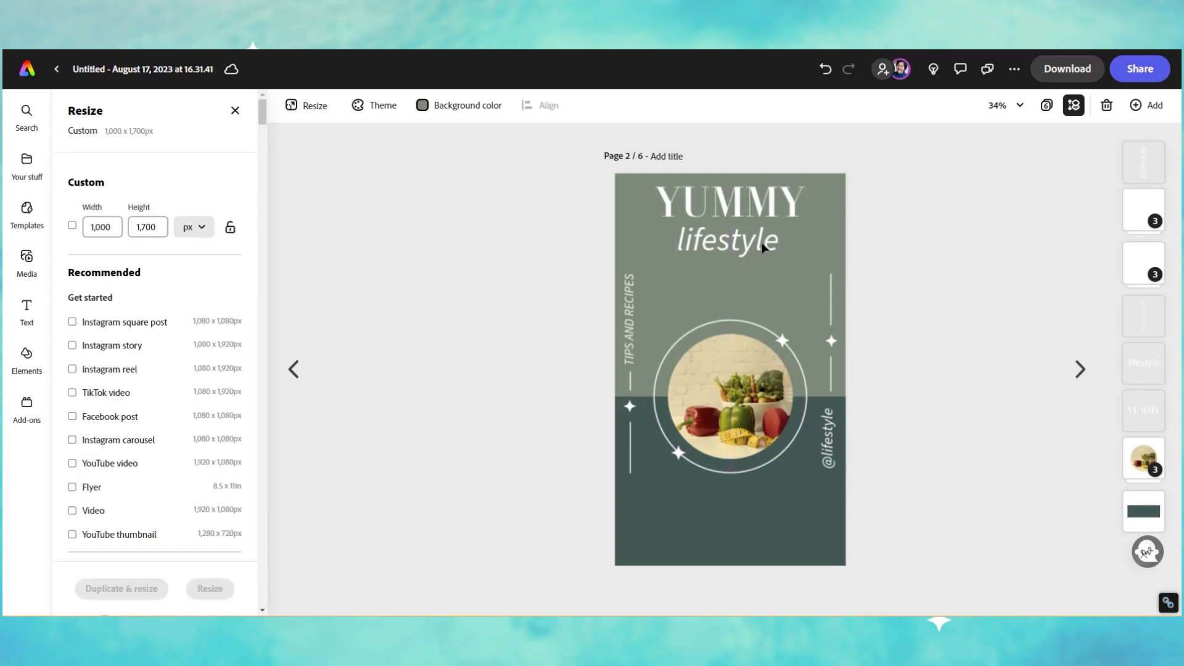
left_click(751, 249)
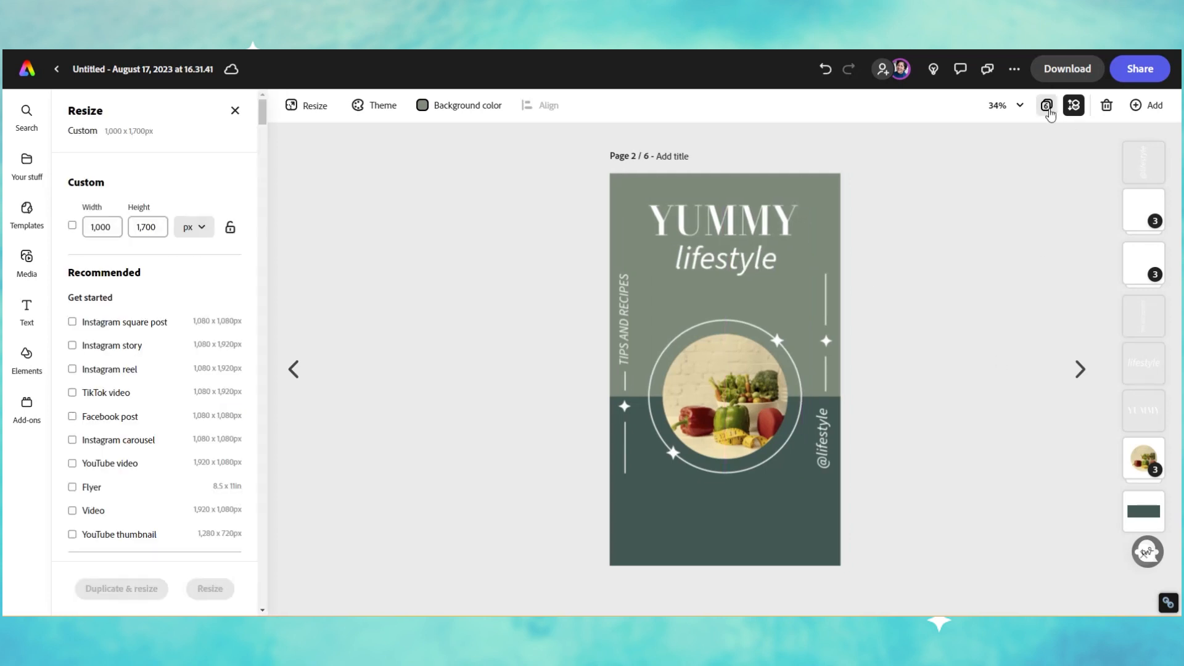
left_click(1046, 105)
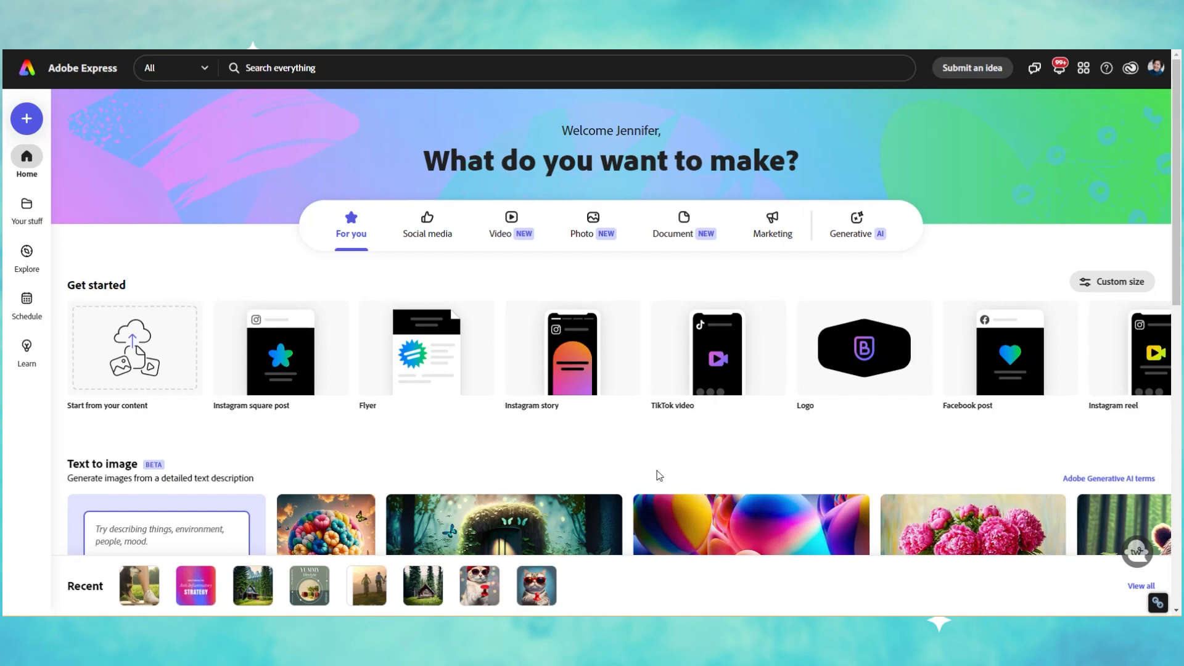
Step: From the home page, generate a Text to image picture with the prompt "Natural looking photo of A-frame mountain cabin in the woods with tall pines"
scroll(284, 420, "down", 1)
scroll(283, 419, "down", 1)
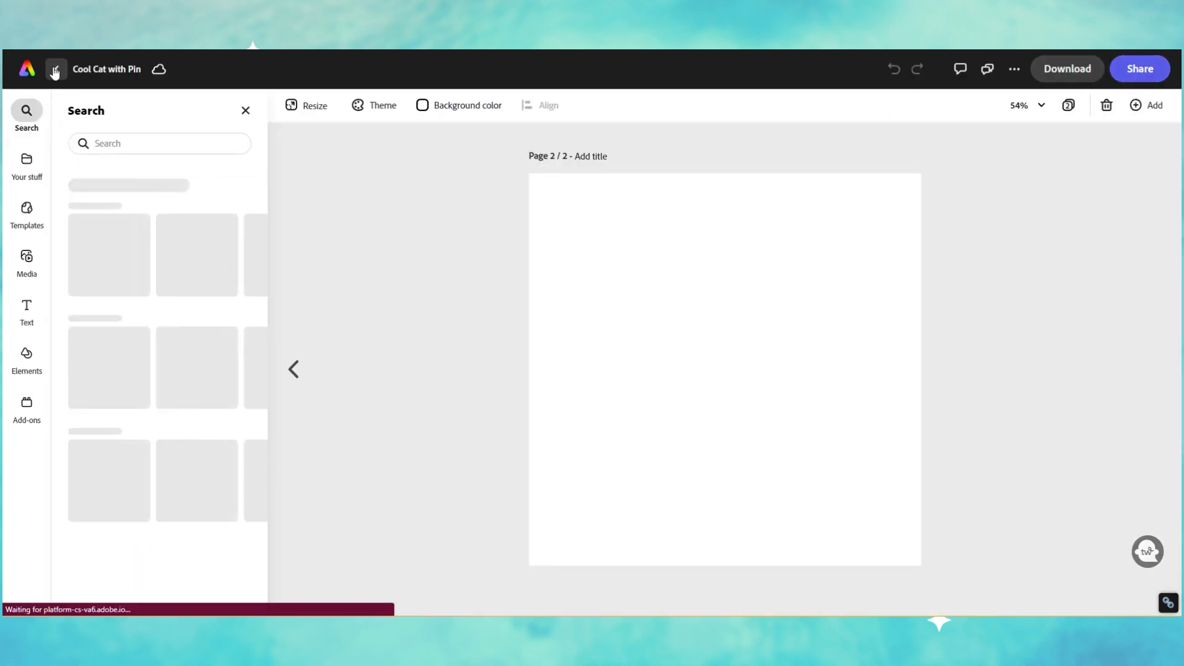
left_click(55, 70)
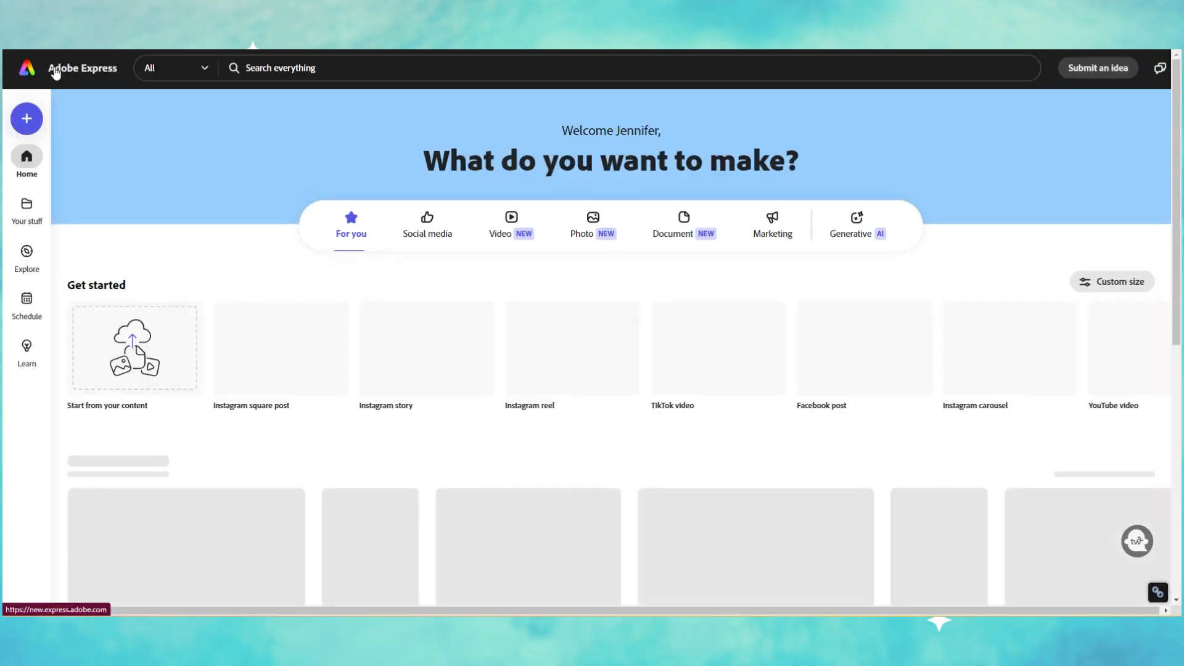
scroll(192, 417, "down", 1)
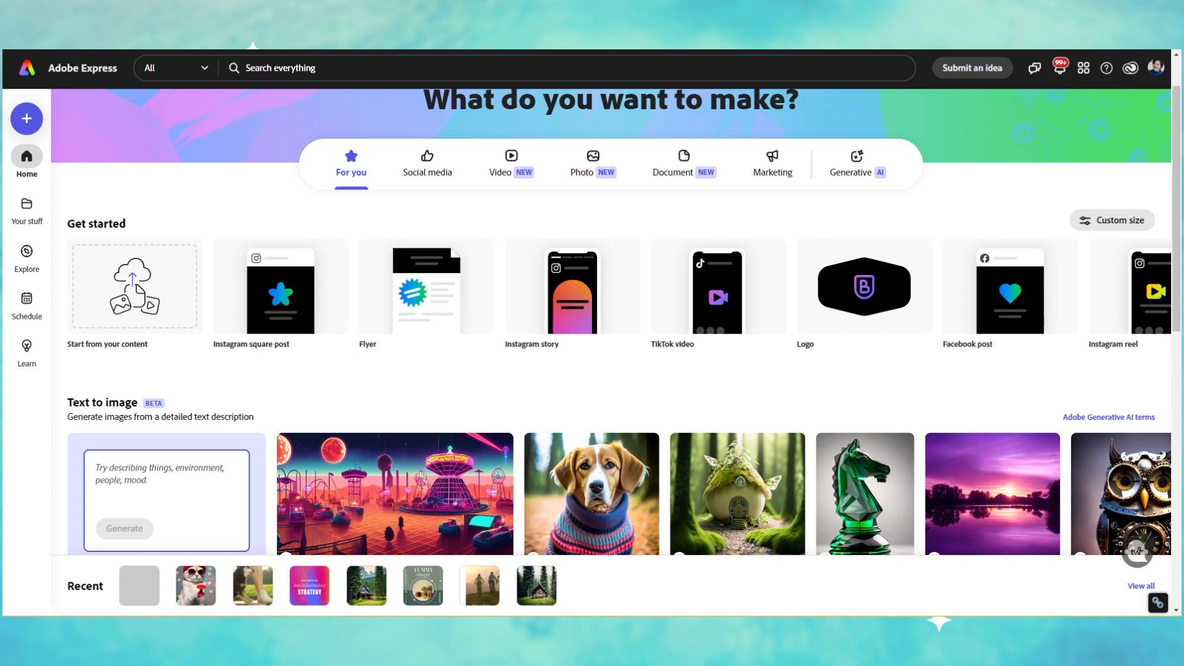
left_click(178, 476)
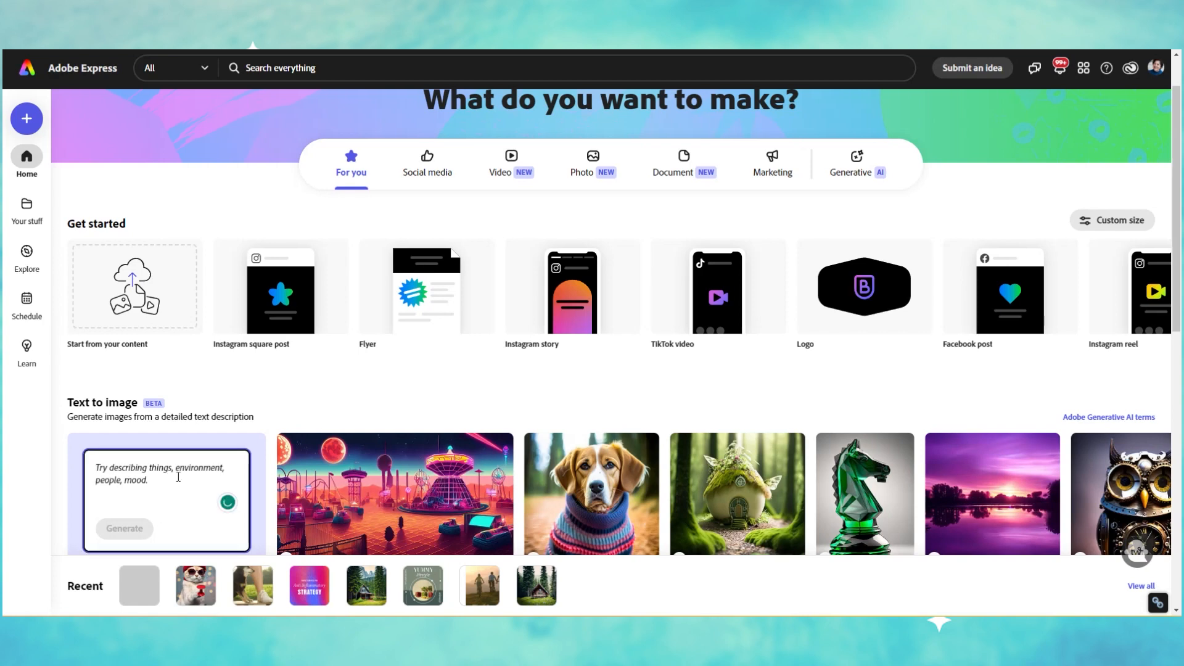
type("Natural looking photo of A-frame mountain cabin in the woods with tall pines")
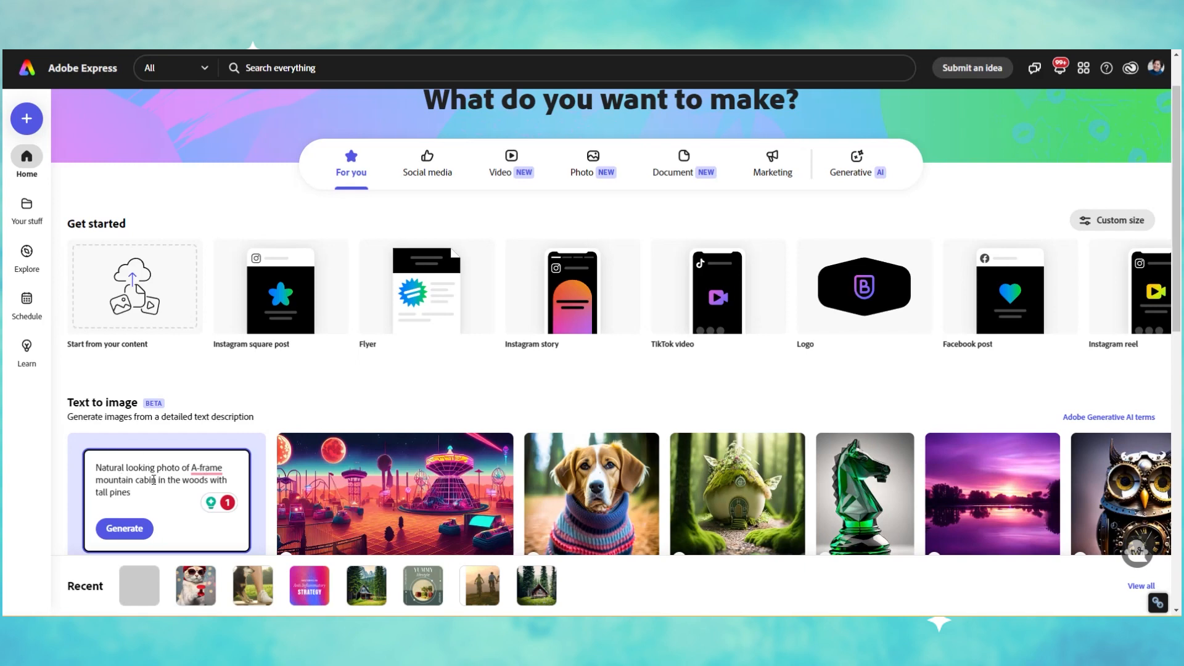
left_click(141, 528)
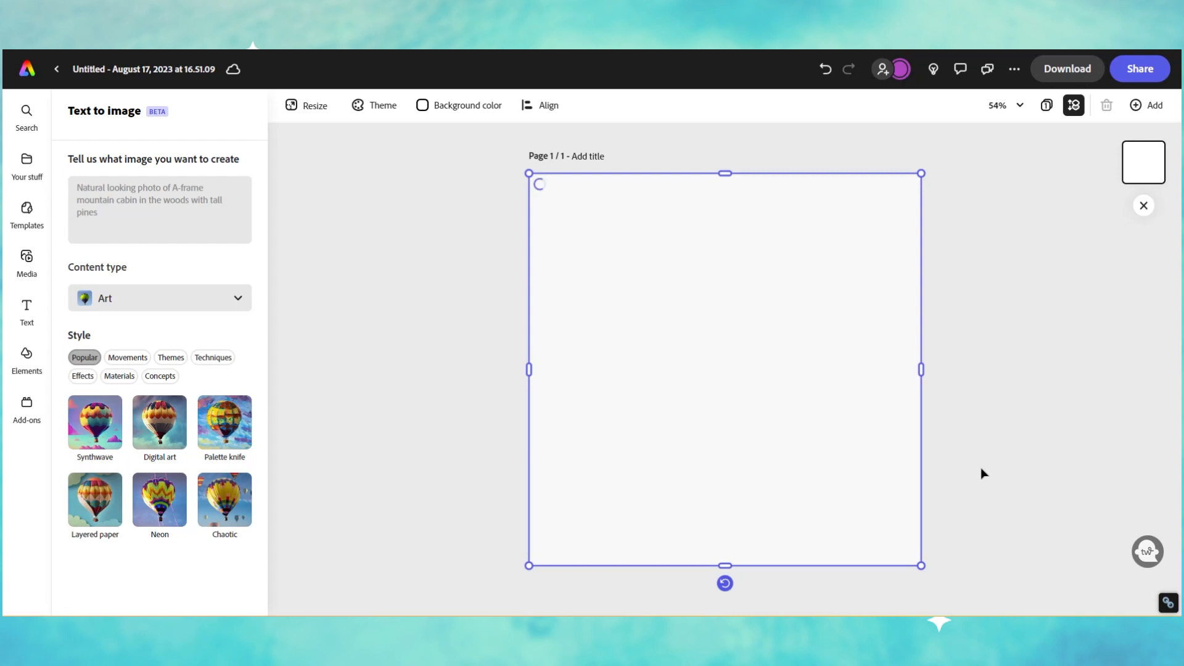
Step: Set the content type of the generated cabin image to Photo
left_click(235, 299)
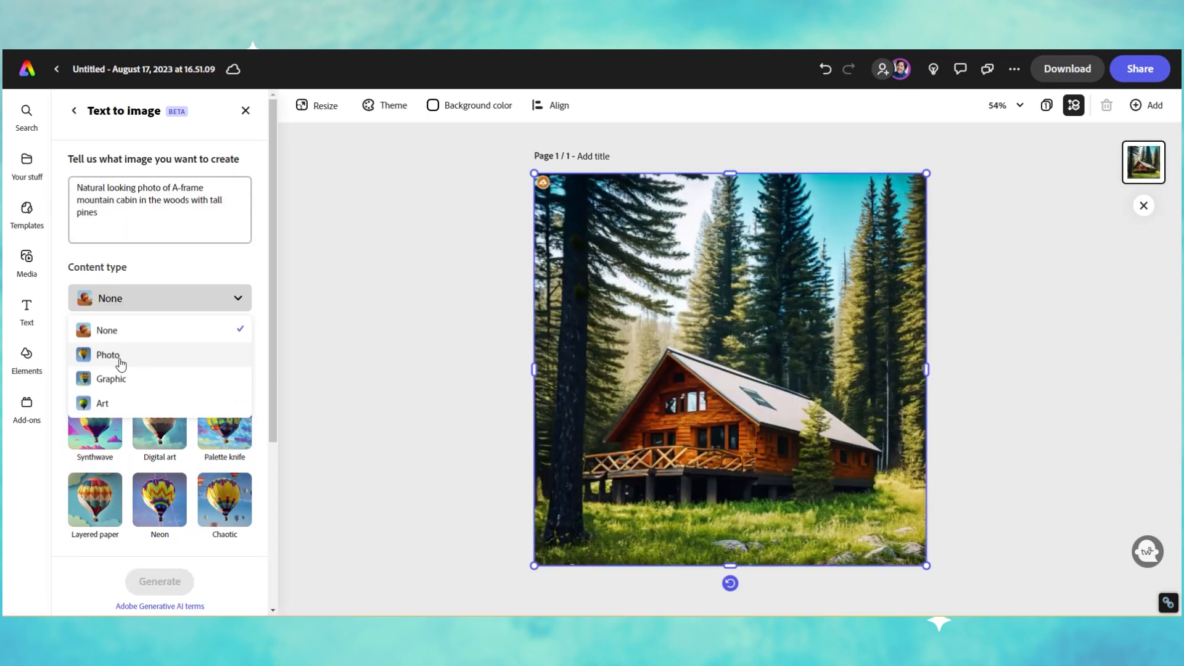
left_click(121, 360)
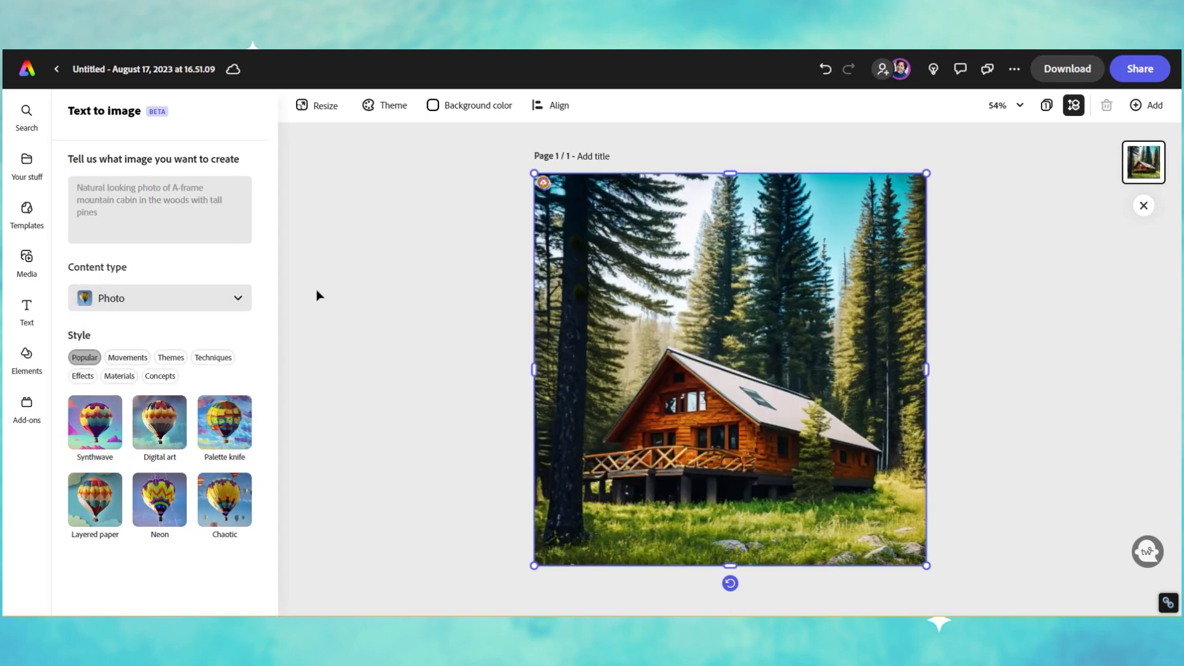
left_click(233, 291)
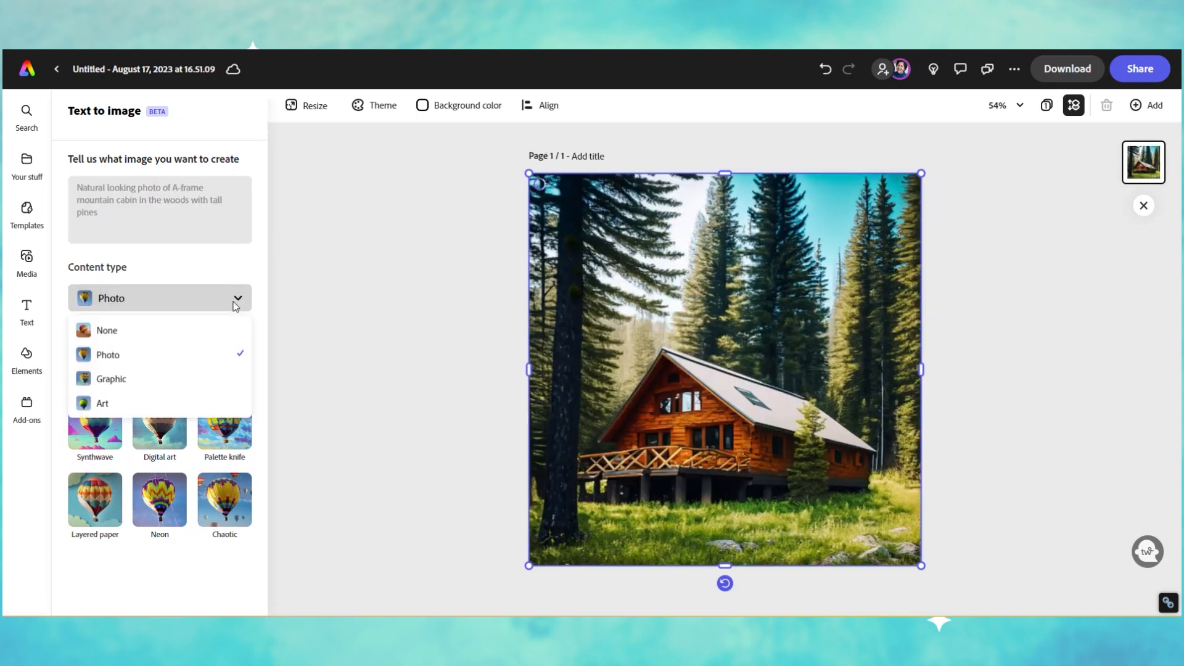
left_click(195, 247)
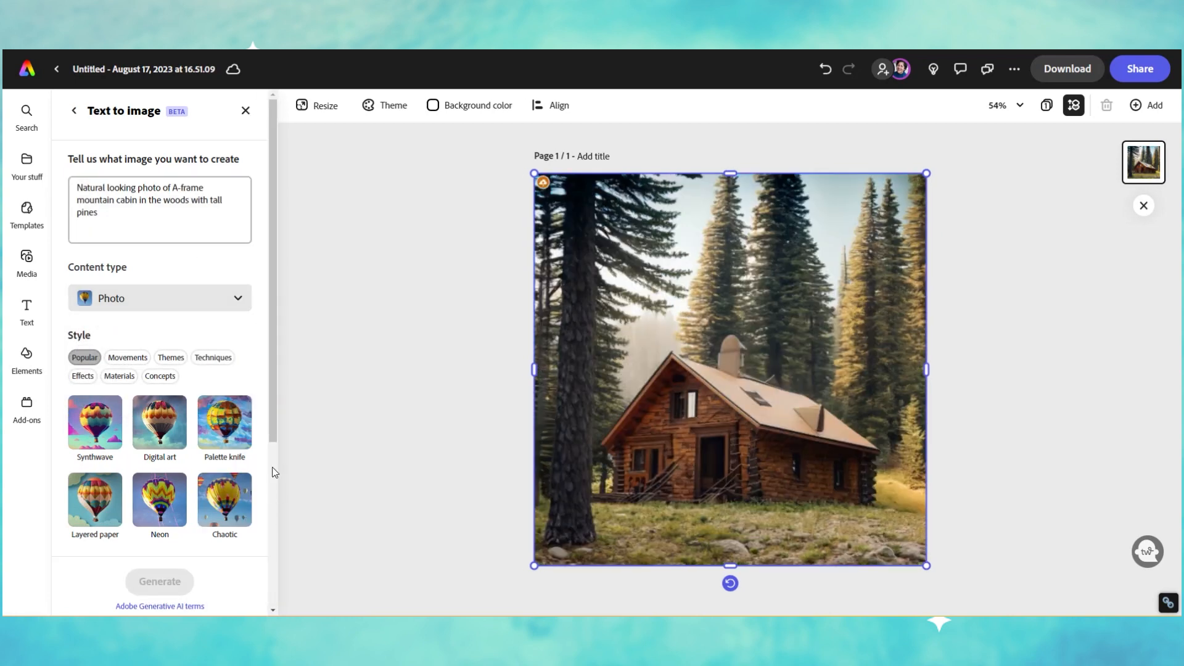
Step: Try several generated results on the page and keep the cabin with lit windows below the mountain peak
scroll(249, 481, "down", 1)
mouse_move(242, 497)
scroll(233, 476, "down", 3)
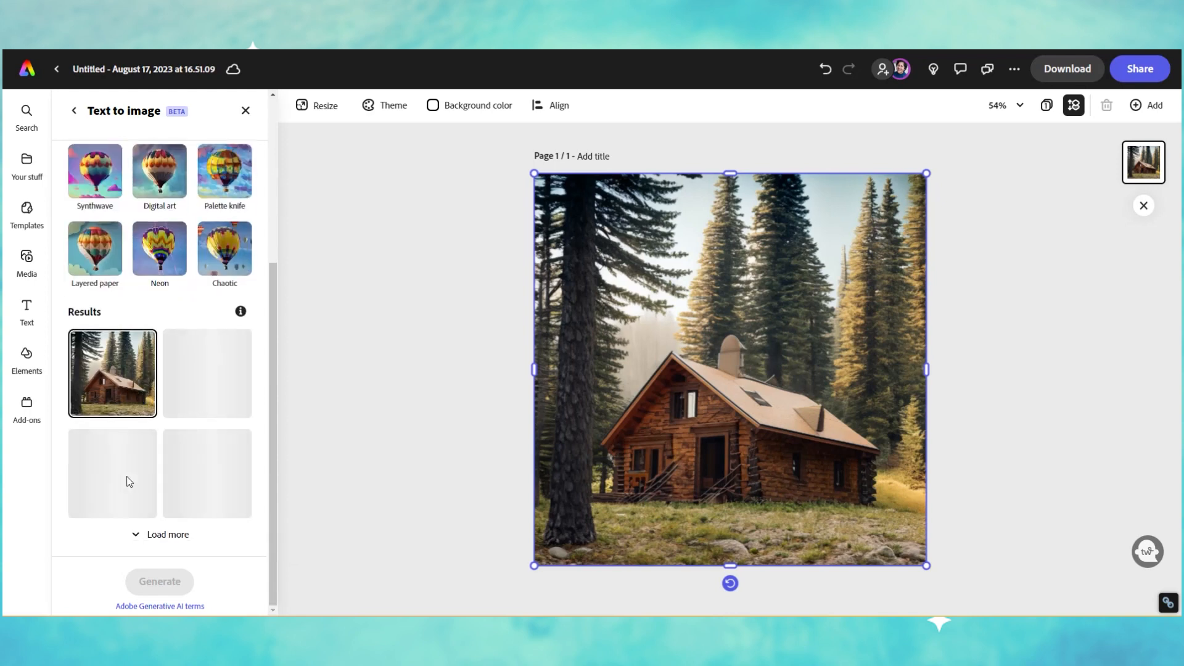
mouse_move(129, 398)
left_click(210, 494)
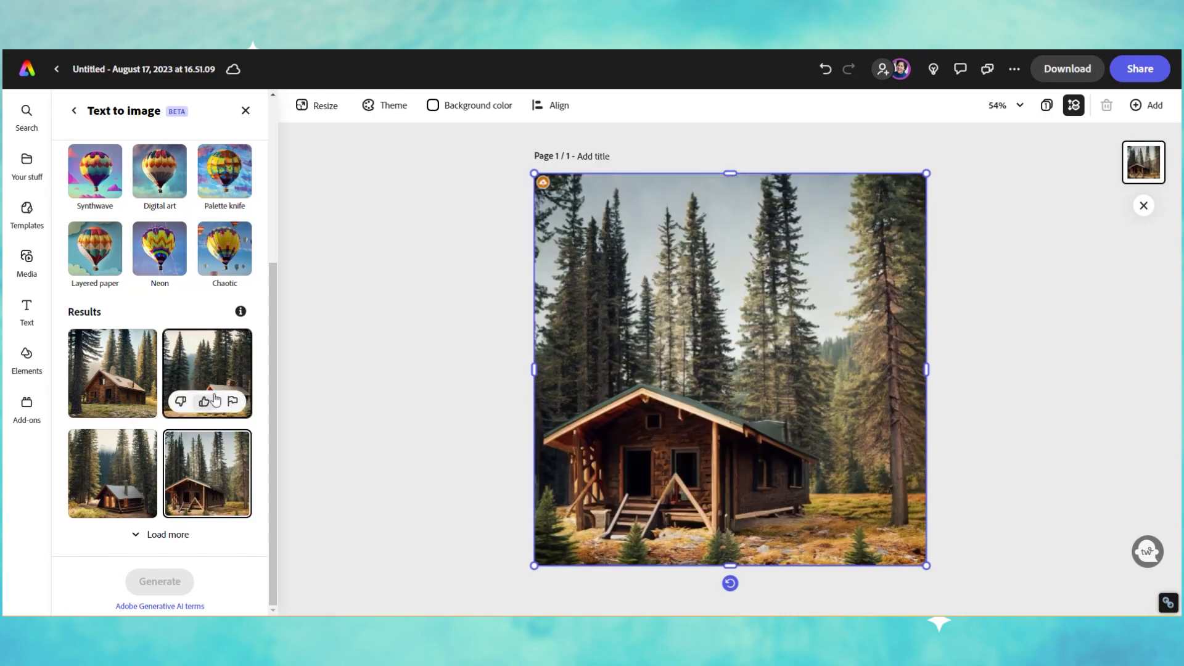
left_click(215, 382)
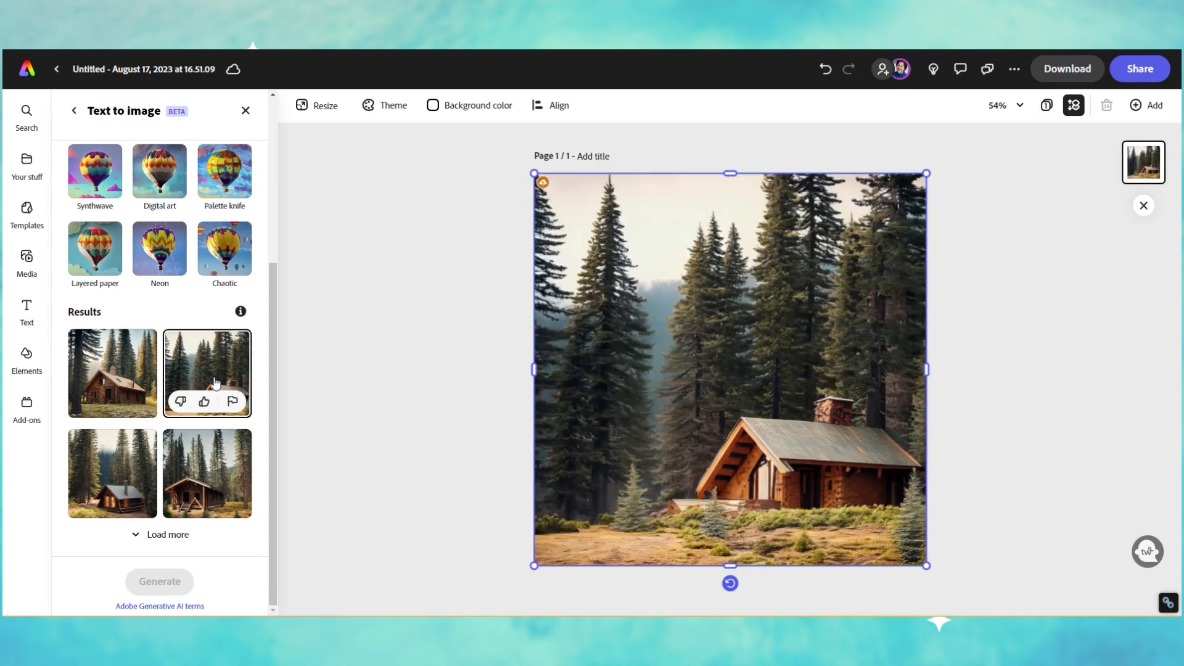
left_click(126, 443)
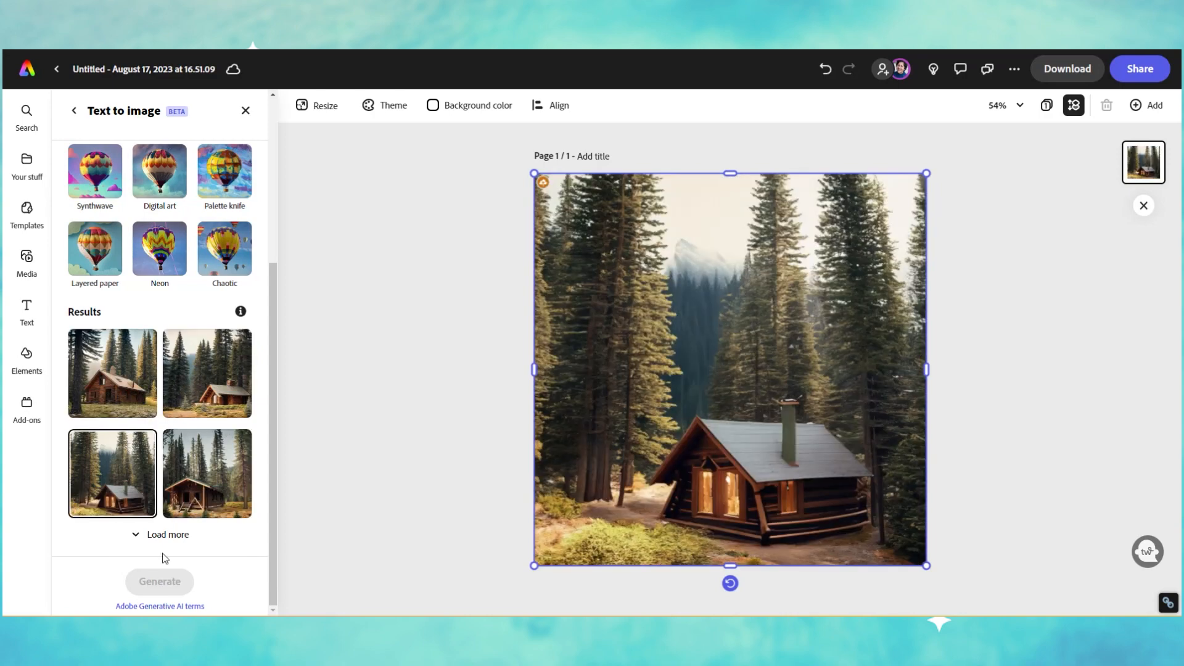
Step: Generate a new image with the prompt reworded to "Natural looking photo of mountain cabin in the far distance in the woods with tall pines"
scroll(178, 536, "up", 4)
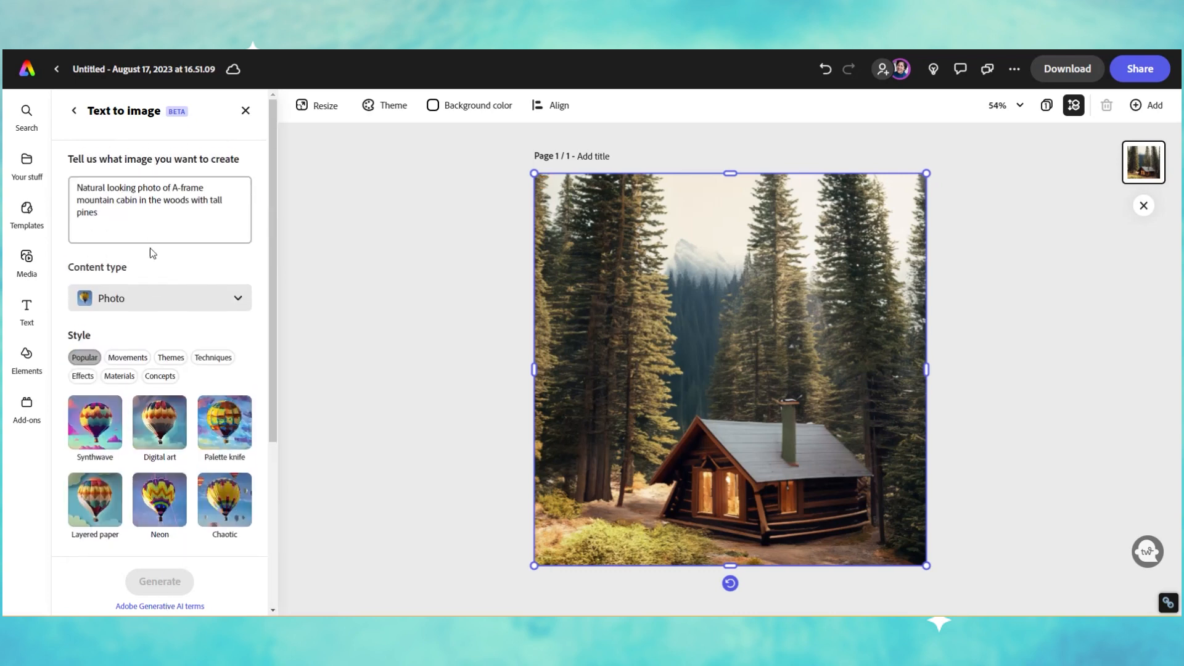
left_click_drag(174, 191, 206, 184)
key("BackSpace")
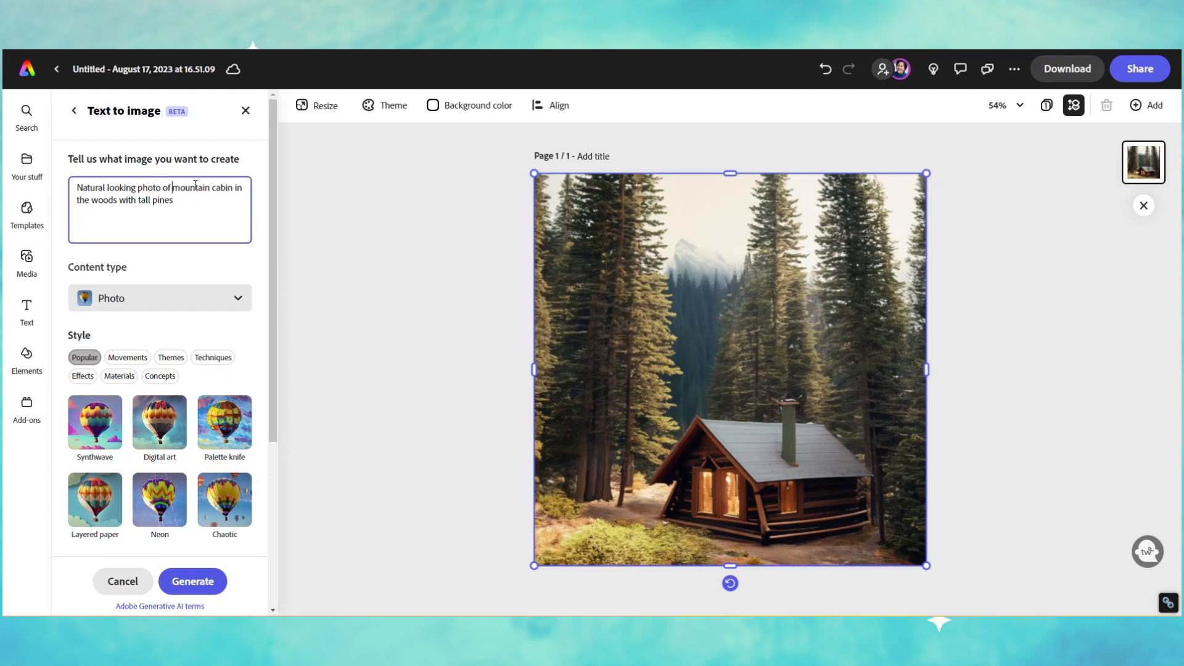
left_click(234, 191)
type("in the far di")
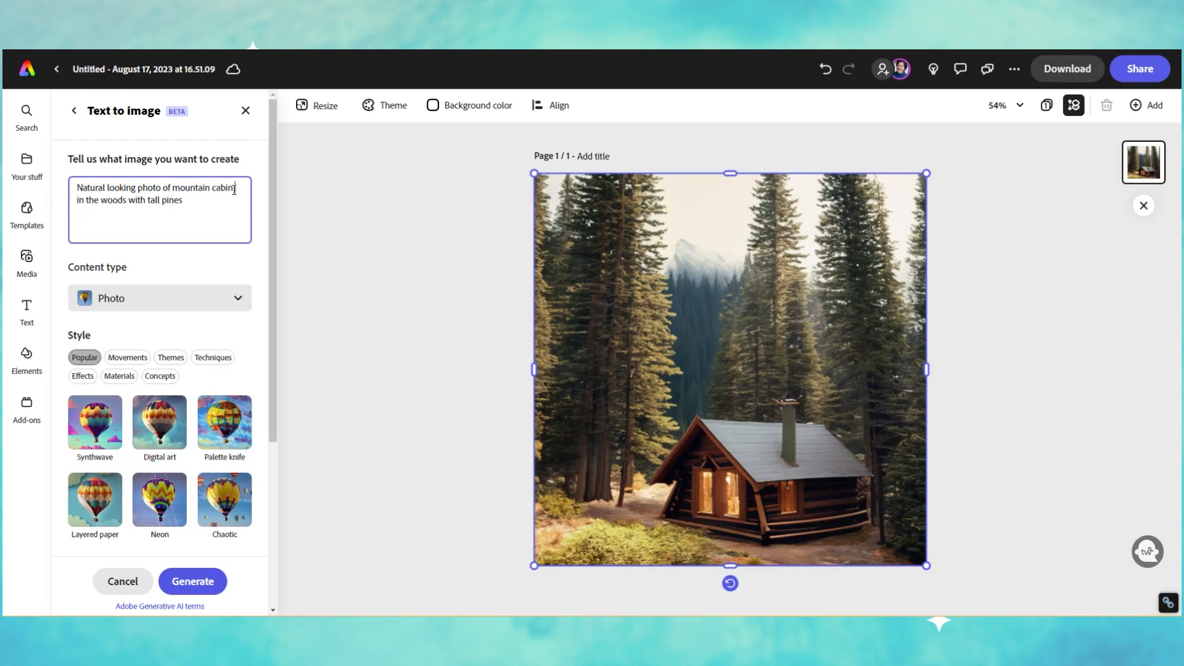
type("stance with")
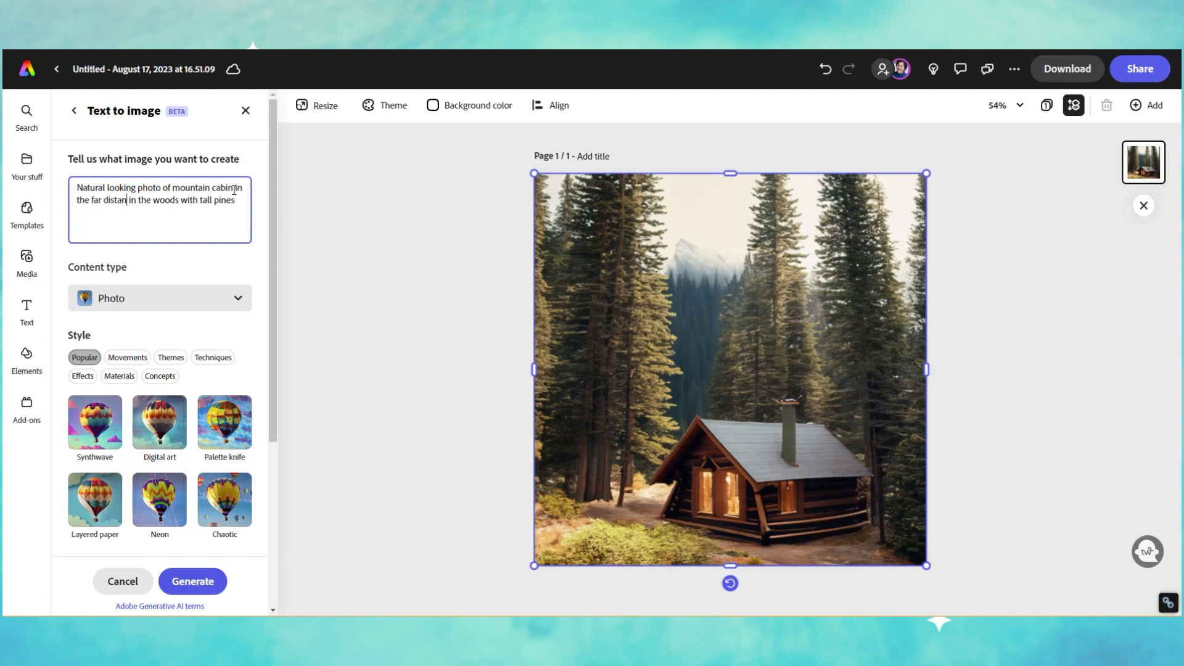
key("BackSpace")
key("BackSpace")
key("BackSpace")
key("BackSpace")
key("BackSpace")
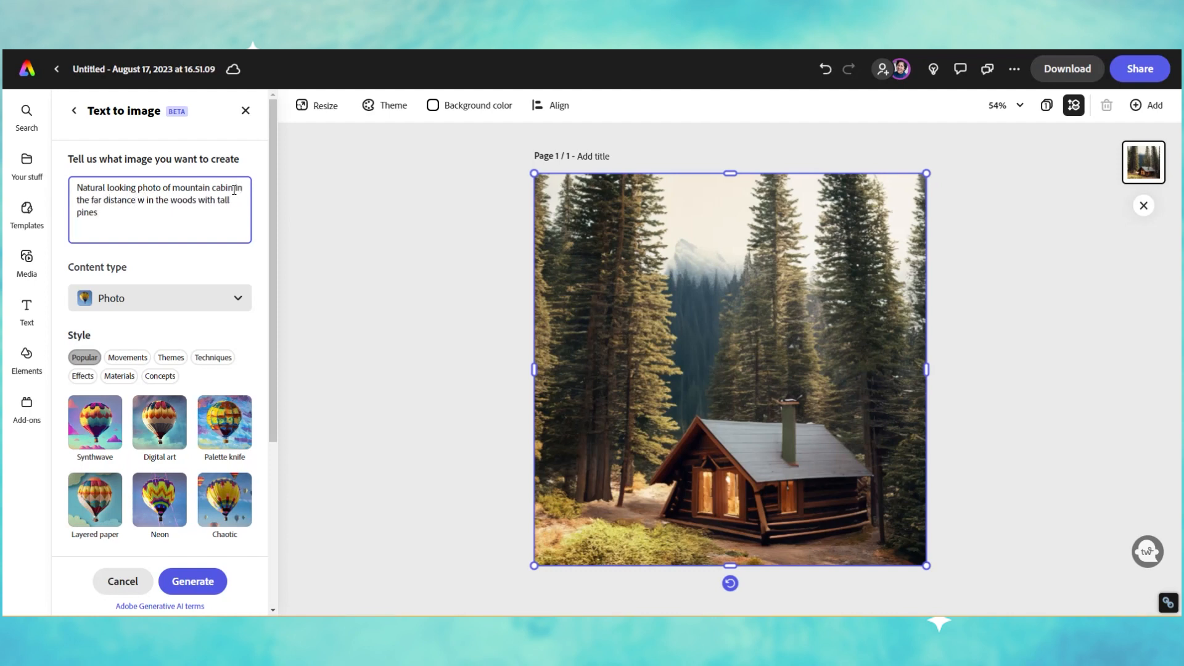
left_click(174, 572)
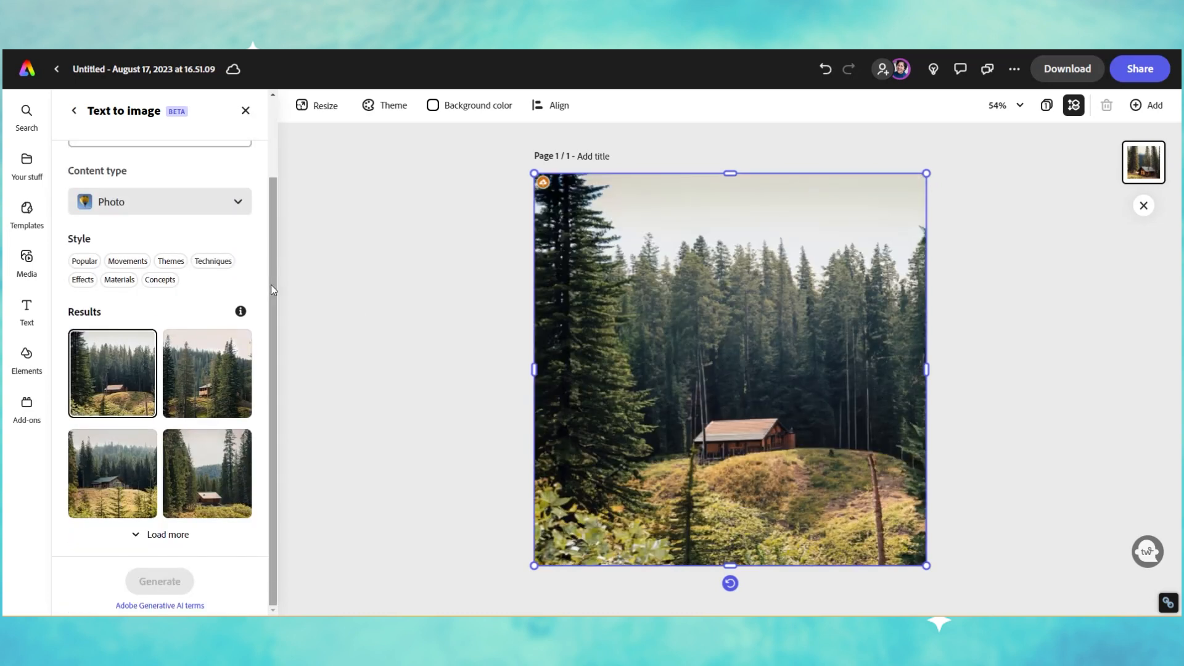
Step: Try the other distant cabin results on the page and keep the green-roofed cabin on the grassy hill
left_click(226, 371)
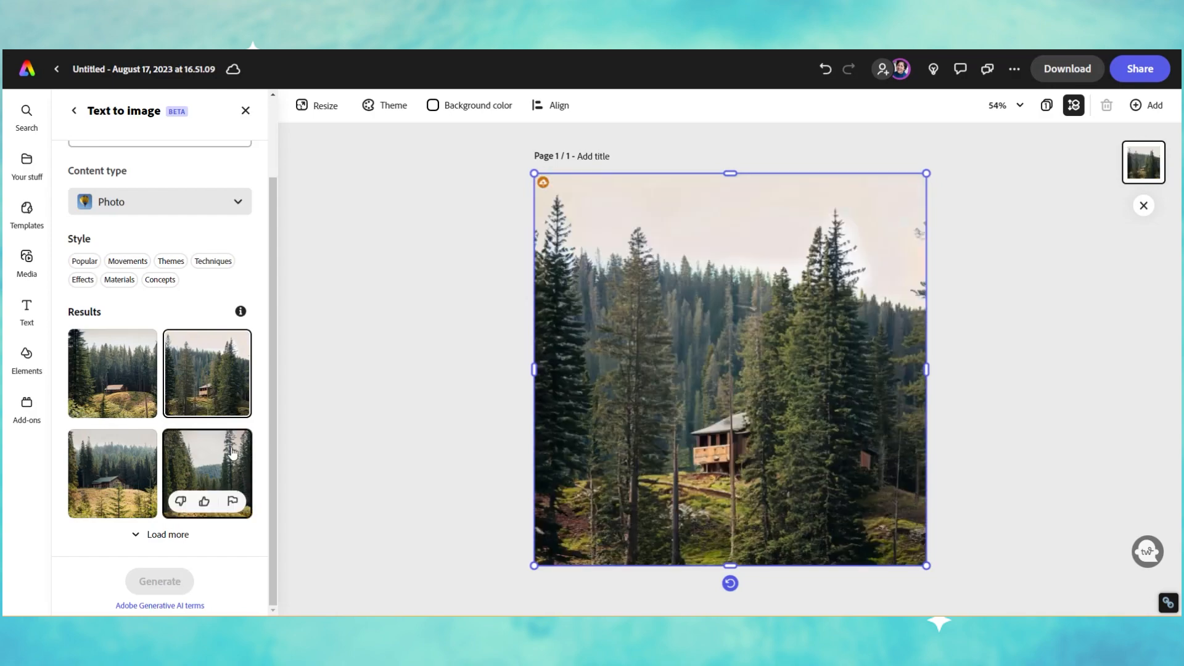
left_click(233, 453)
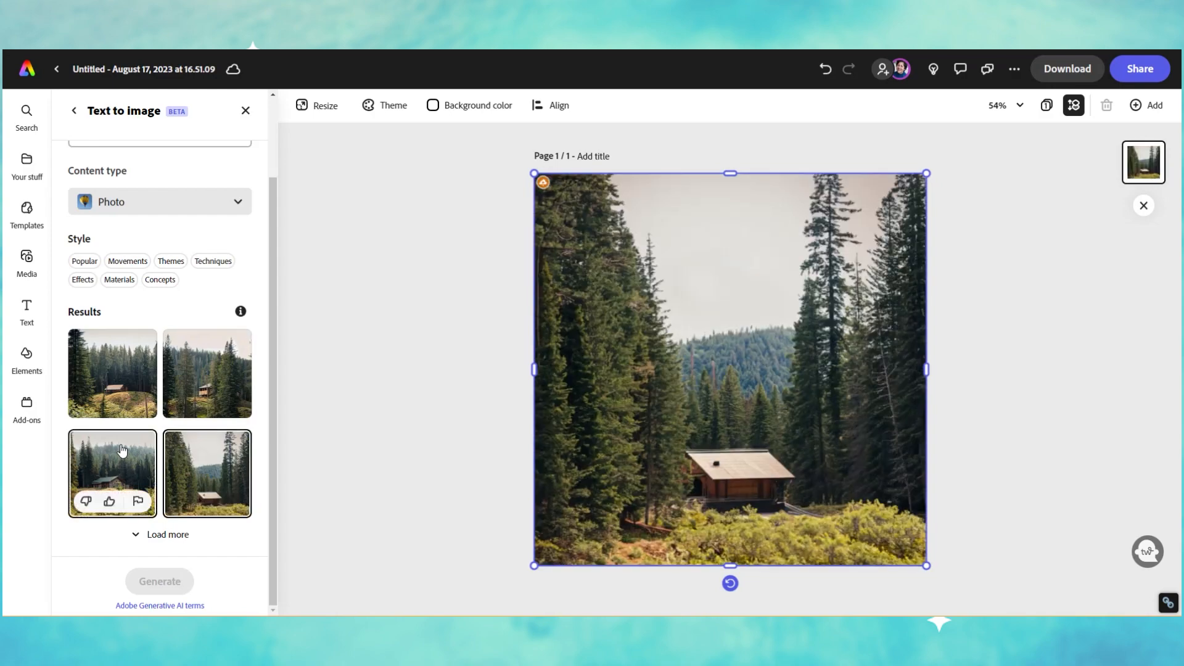
left_click(122, 451)
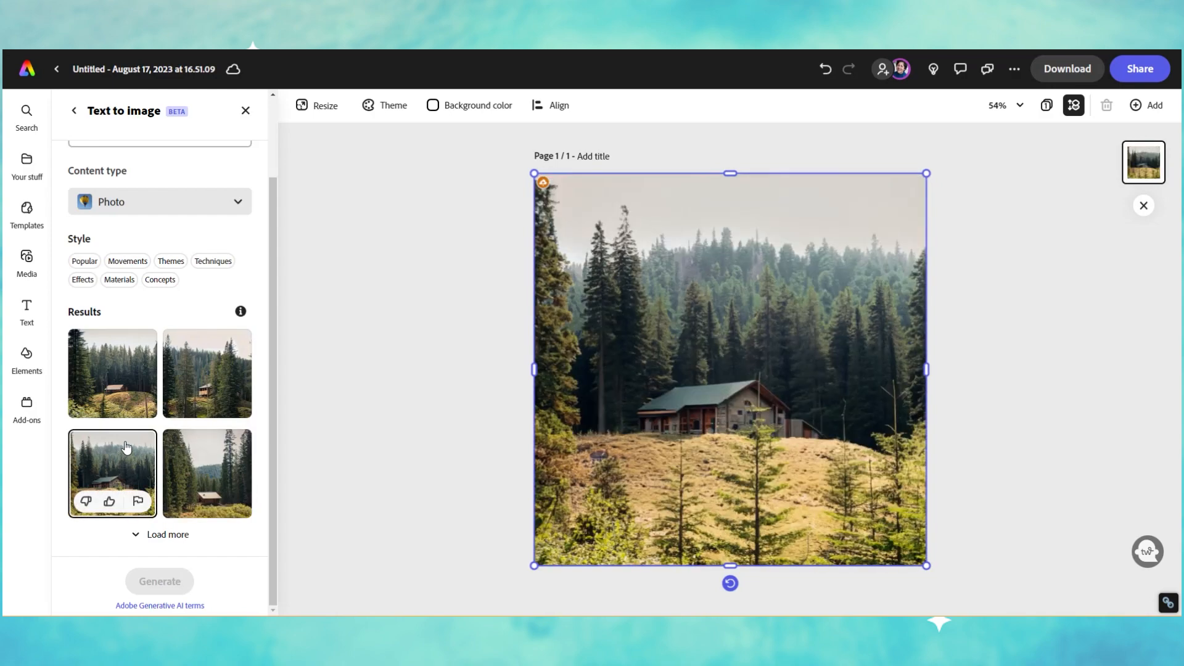
Step: Replace the prompt with "Cool looking cat with sunglasses holding a margarita glass with a lime" and generate the image
scroll(197, 265, "up", 3)
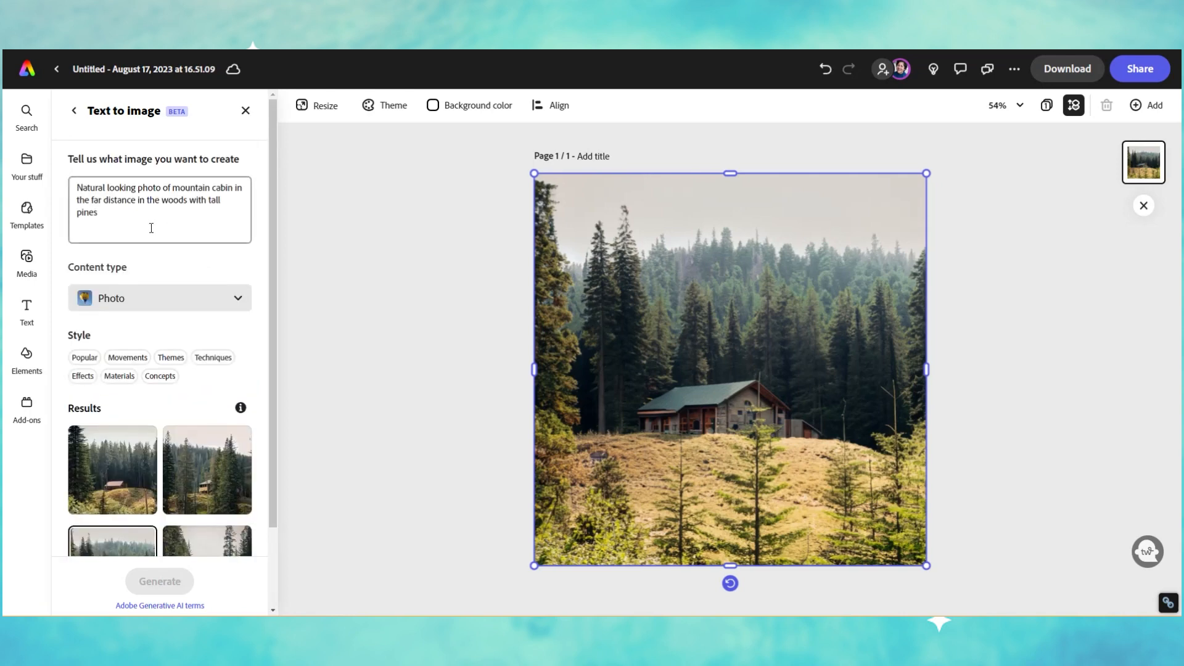
left_click_drag(150, 225, 70, 189)
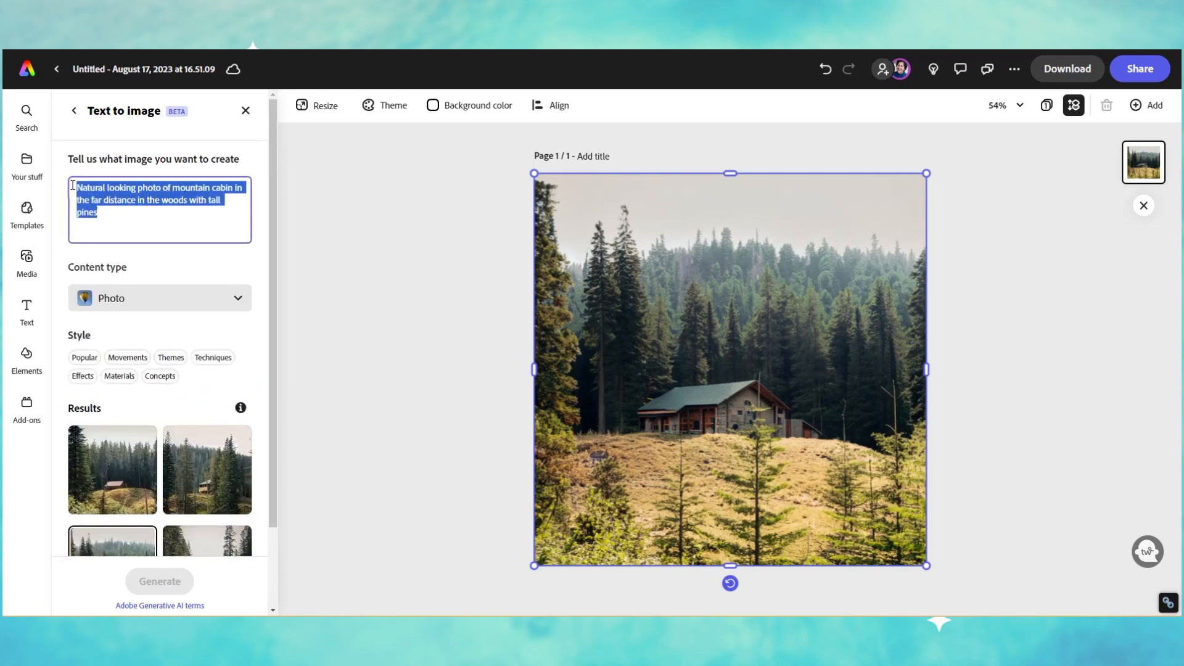
type("Cool l")
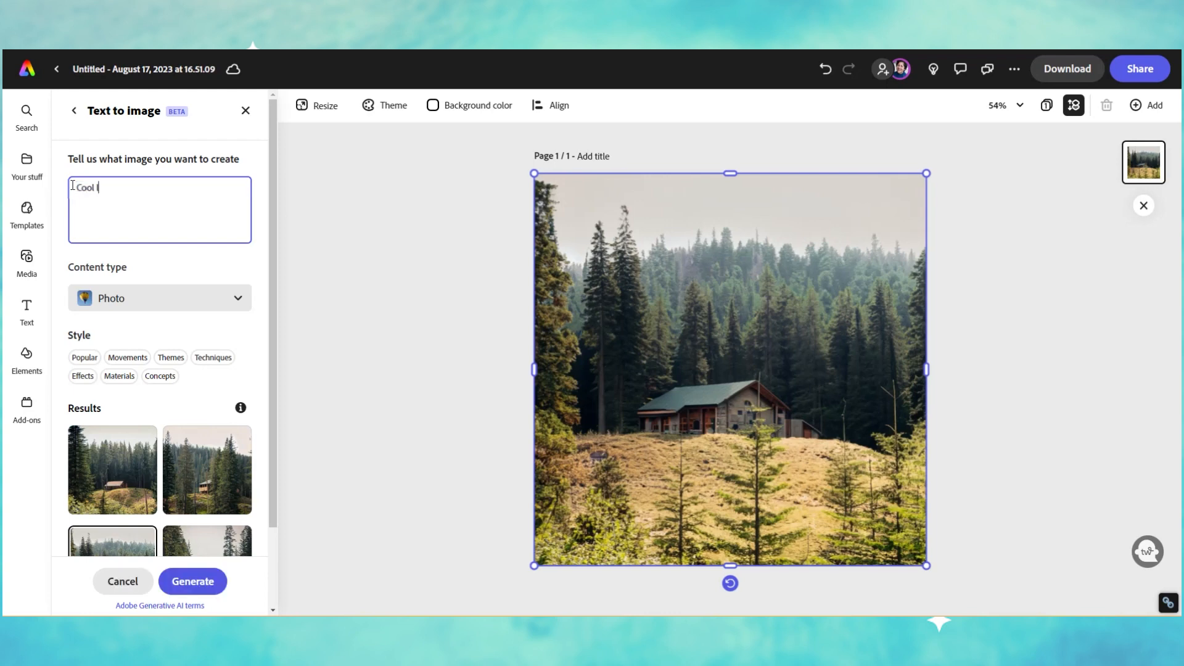
type("ooking cat with sunglasses holding")
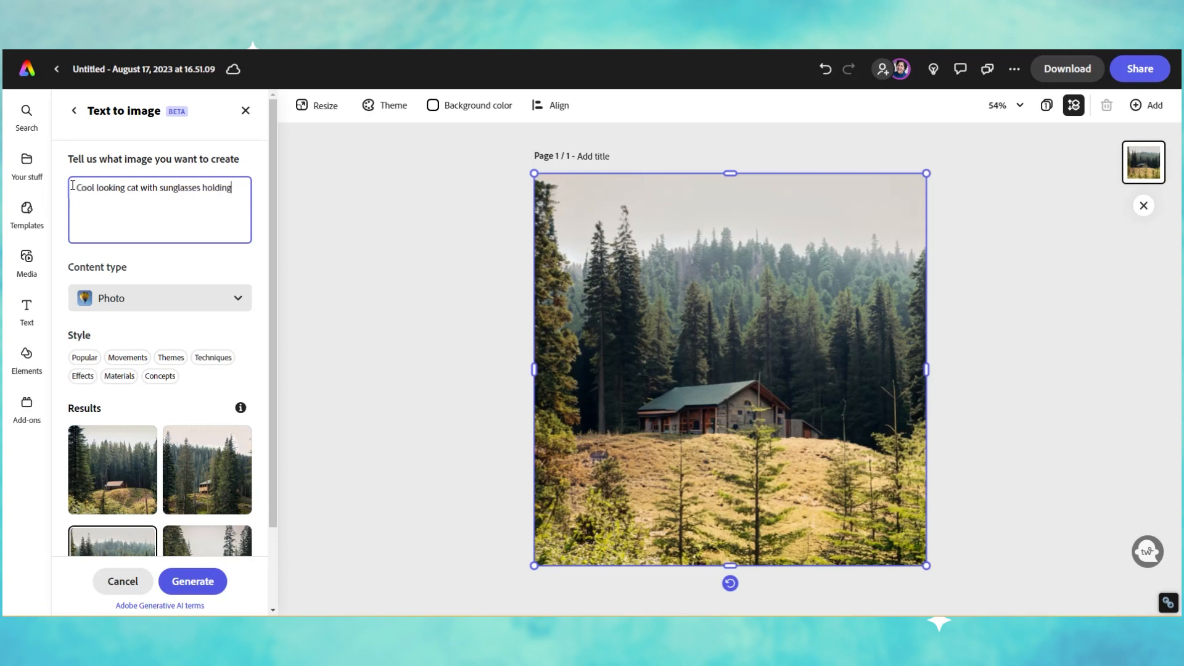
type(" a mar")
type("garita glass with a lime")
key("Return")
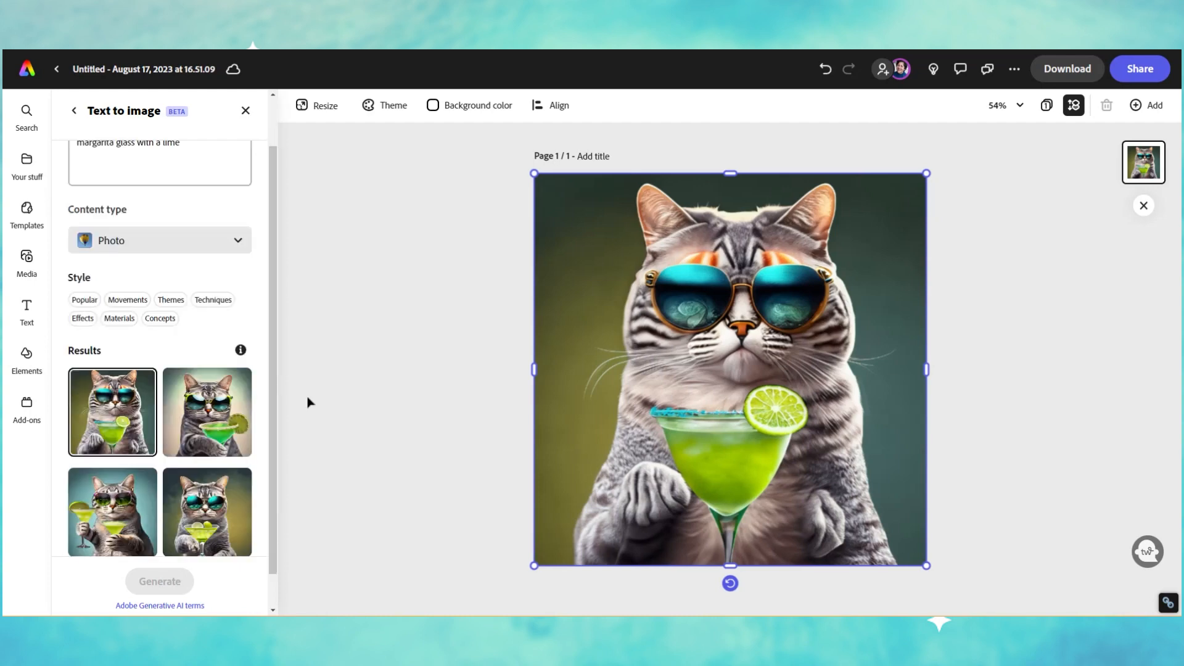
Step: Try several generated cat results on the page and choose the cat with green-framed sunglasses
left_click(210, 372)
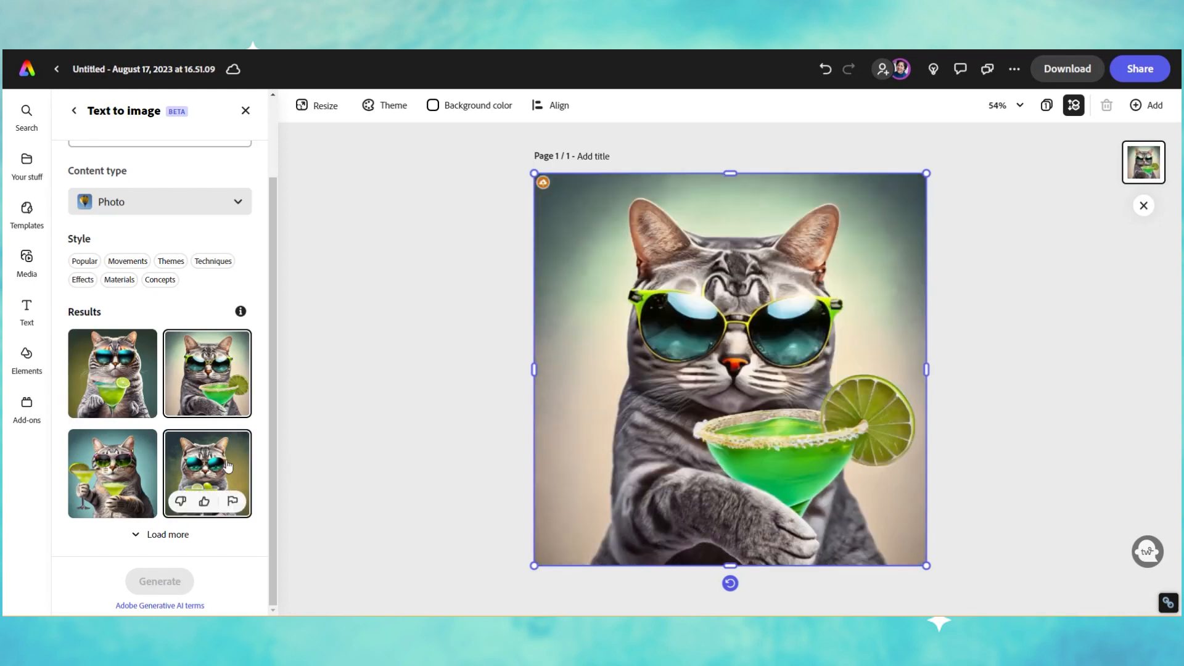
left_click(227, 467)
left_click(127, 465)
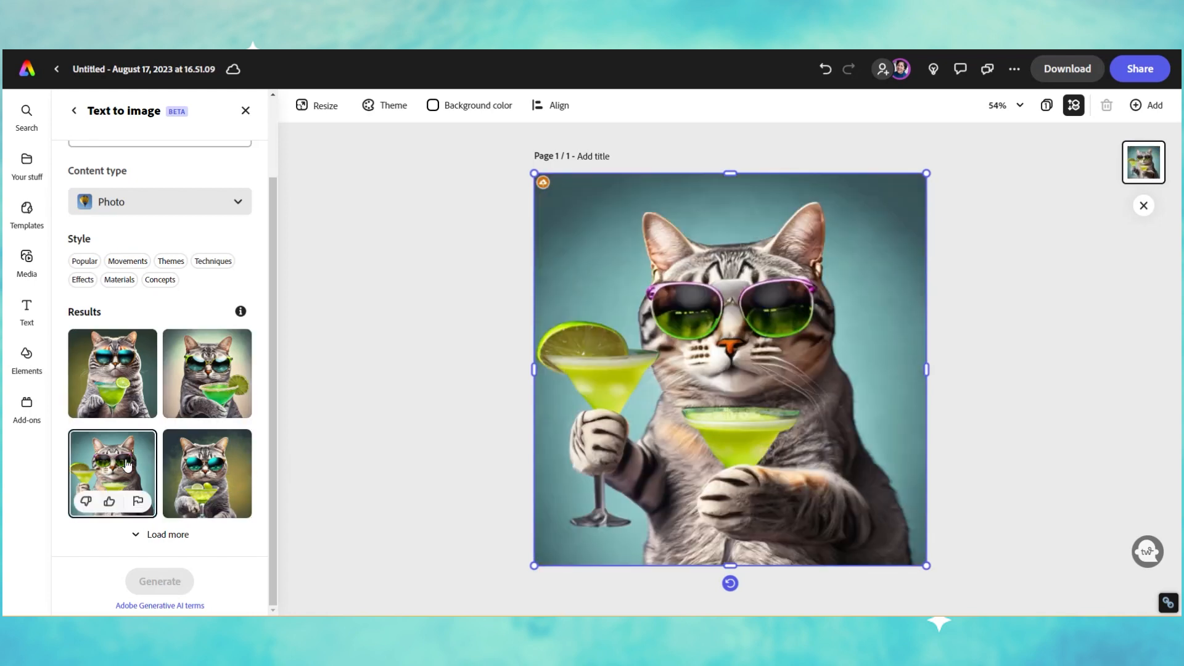
left_click(195, 476)
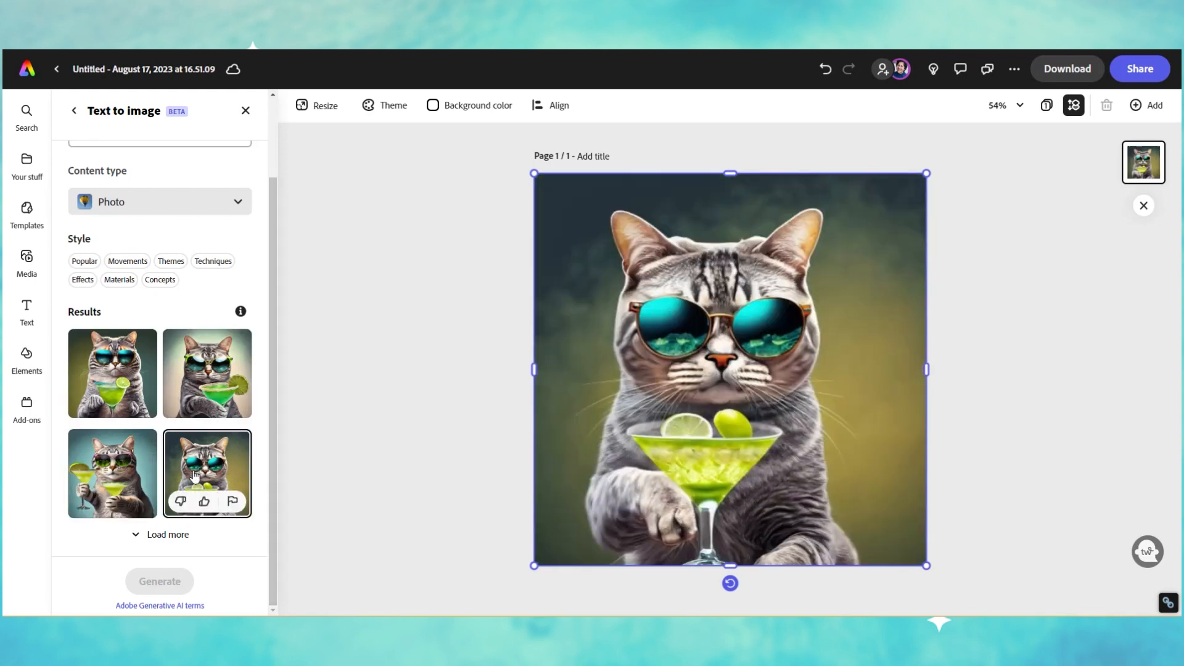
left_click(210, 383)
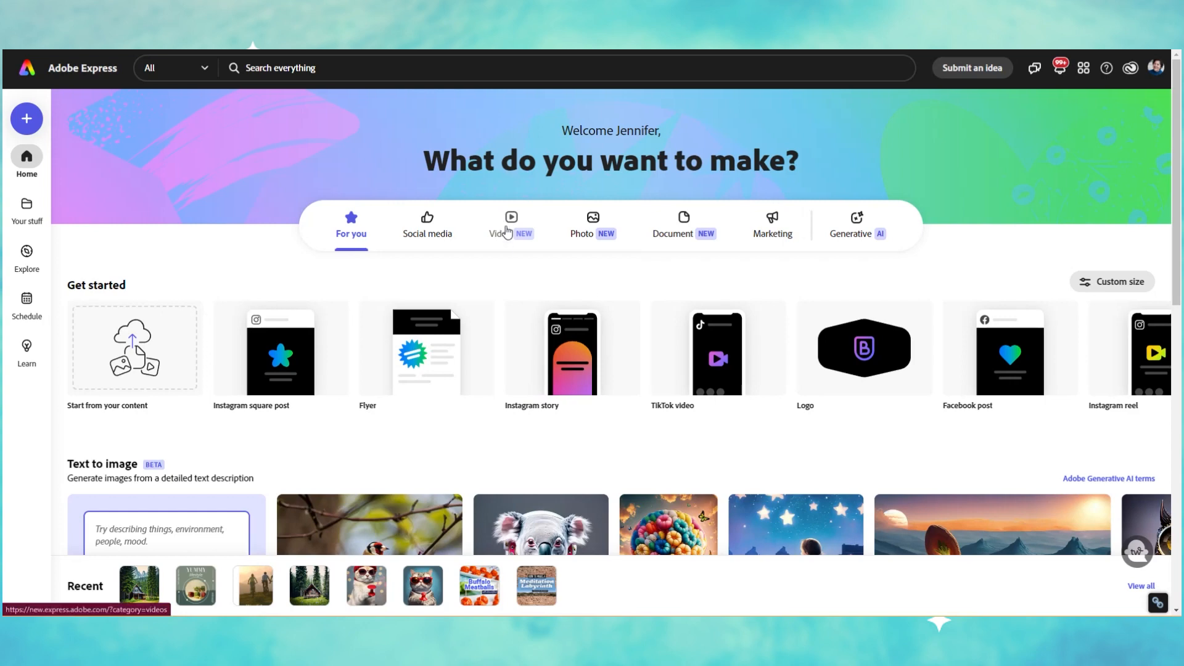
Step: From the home page, browse the TikTok video templates and open the "Mastering an Anti-Inflammatory Diet" template
mouse_move(689, 357)
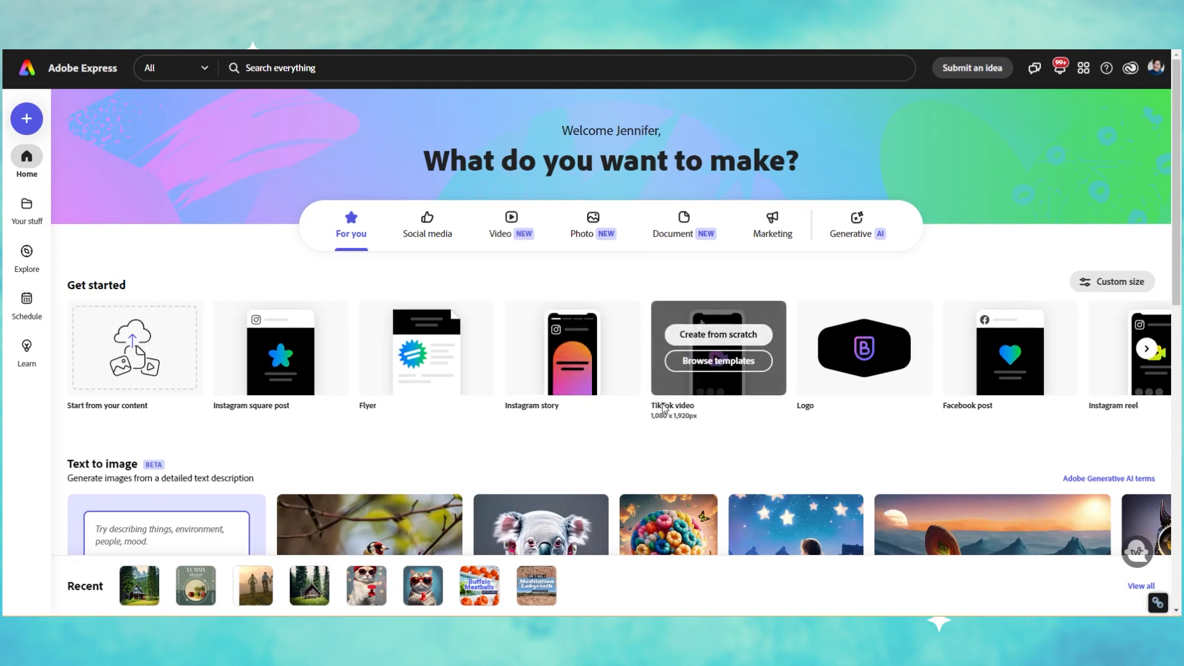
left_click(710, 361)
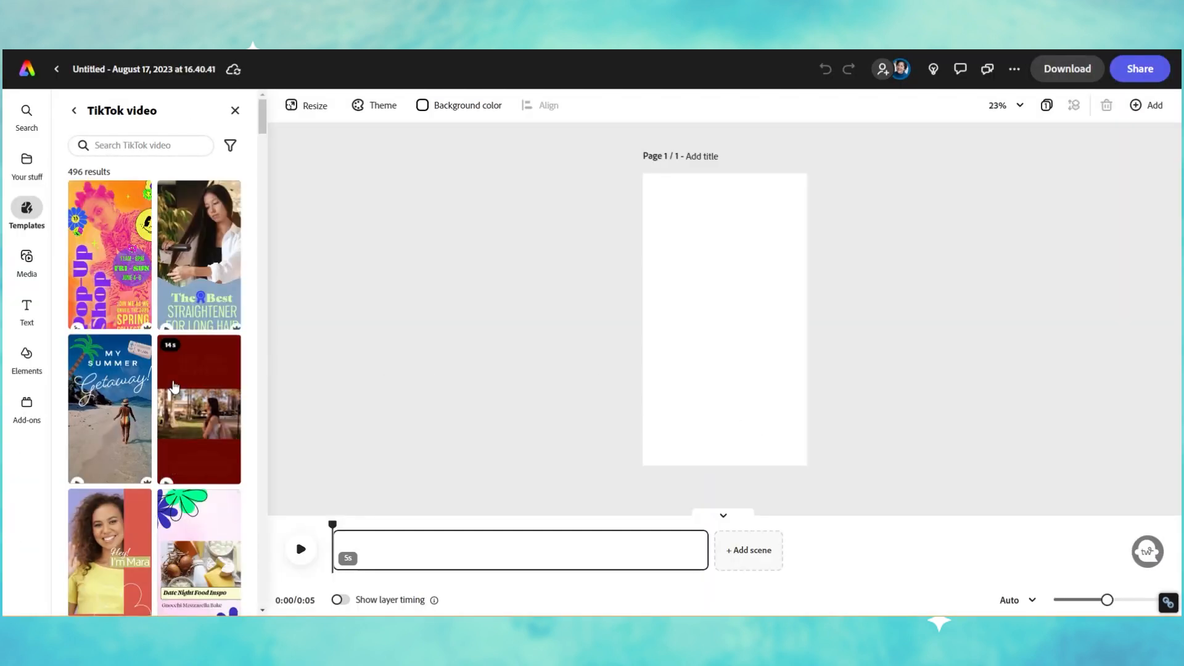
scroll(174, 386, "down", 10)
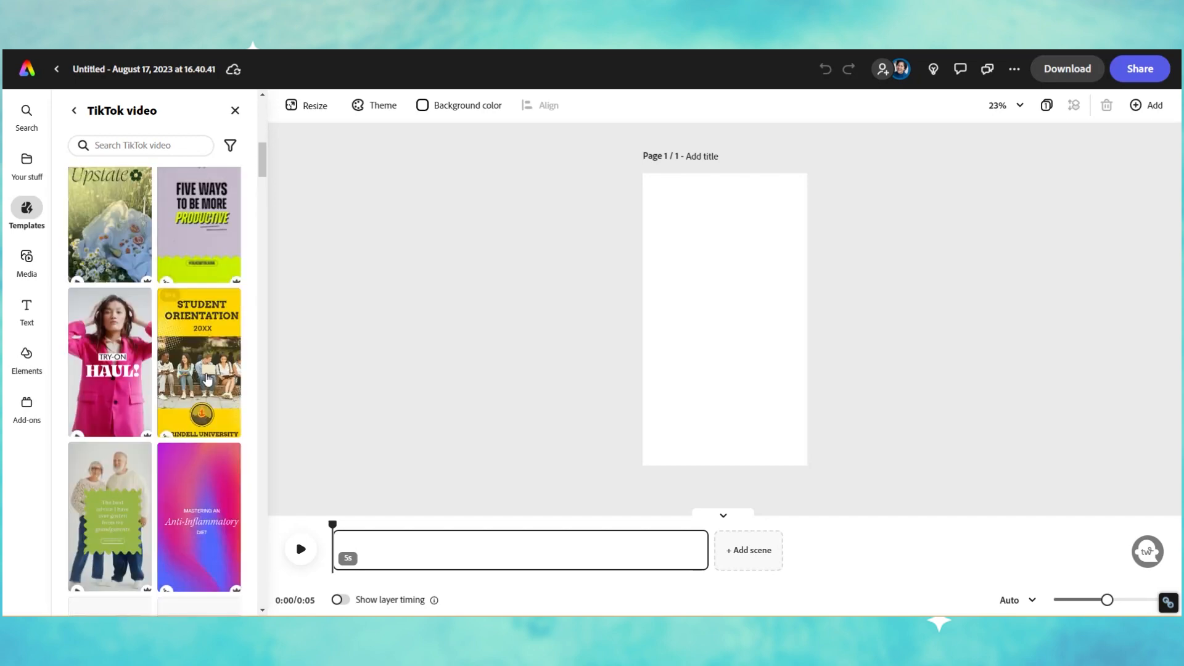
scroll(207, 379, "down", 4)
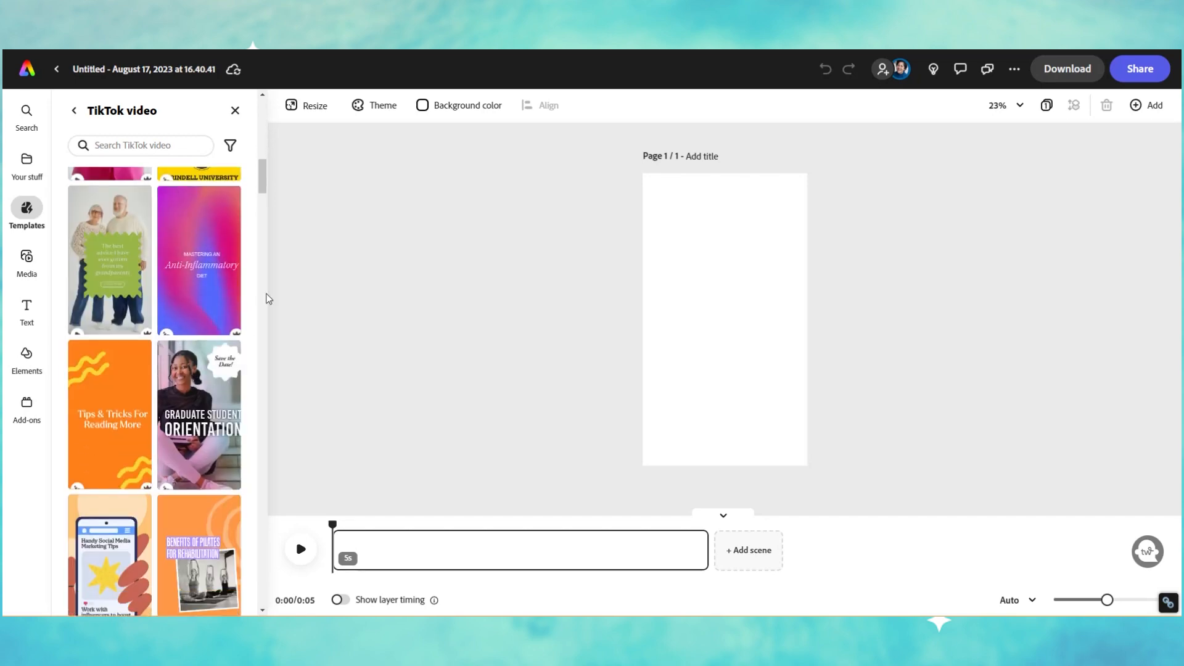
left_click(204, 277)
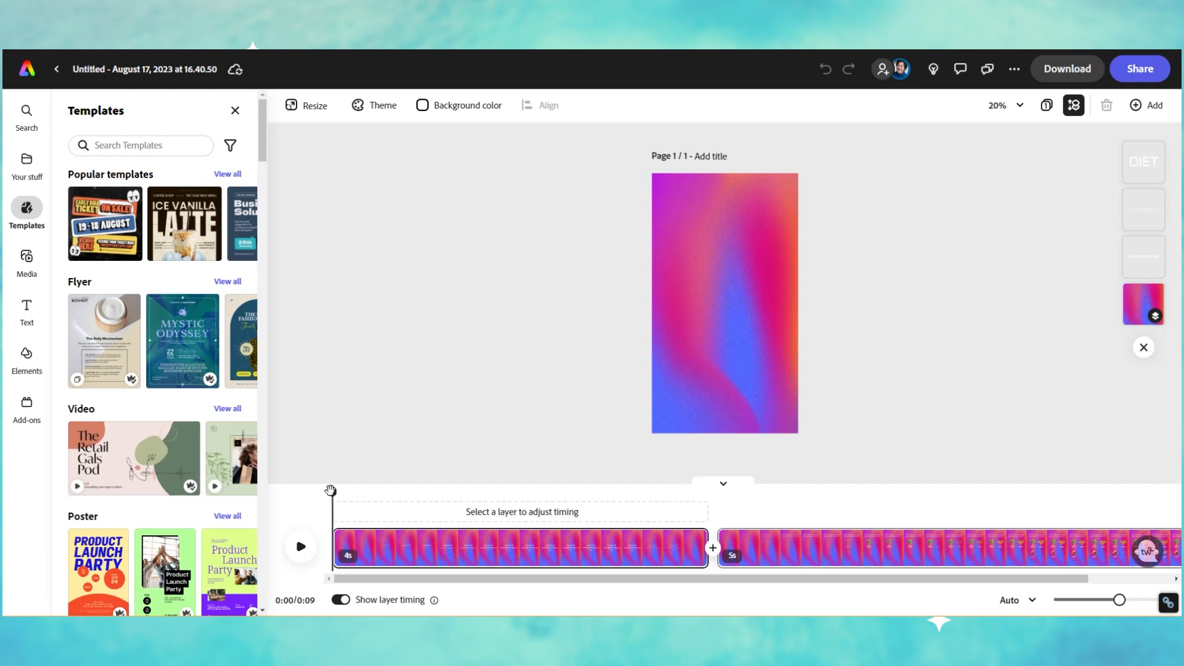
Step: Move the playhead to about 3 seconds and enlarge the DIET text to about size 239
left_click_drag(347, 493, 516, 512)
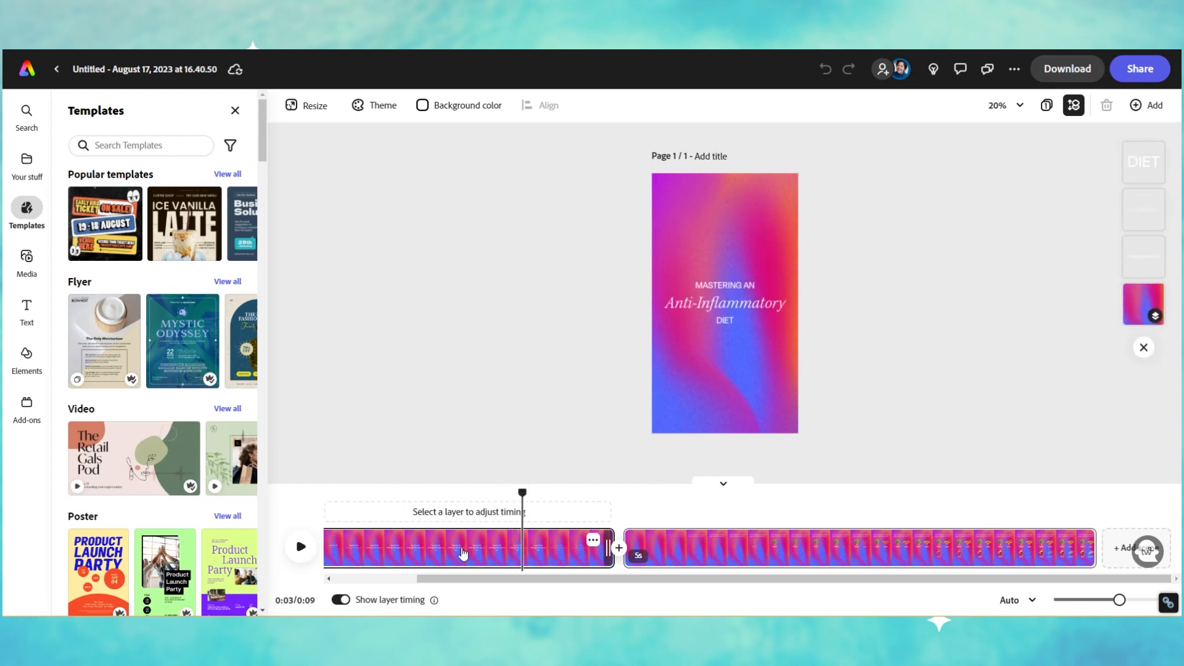
left_click(1143, 161)
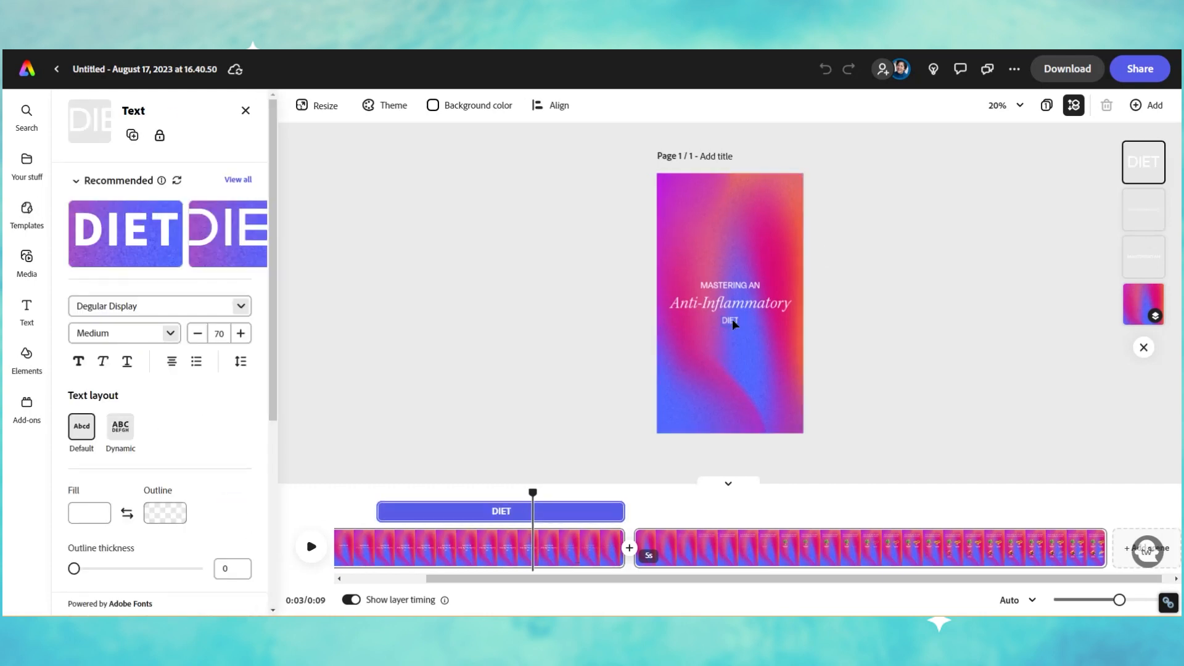
left_click_drag(722, 326, 656, 330)
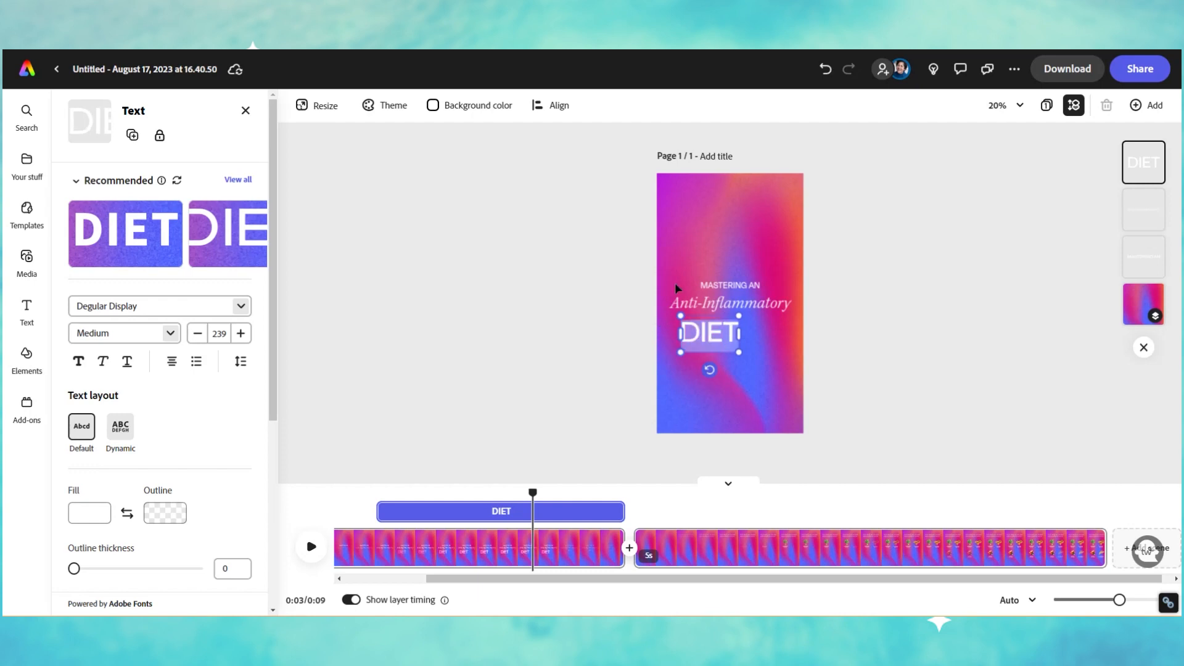
Step: Replace the DIET text with STRATEGY in capital letters
type("strategy")
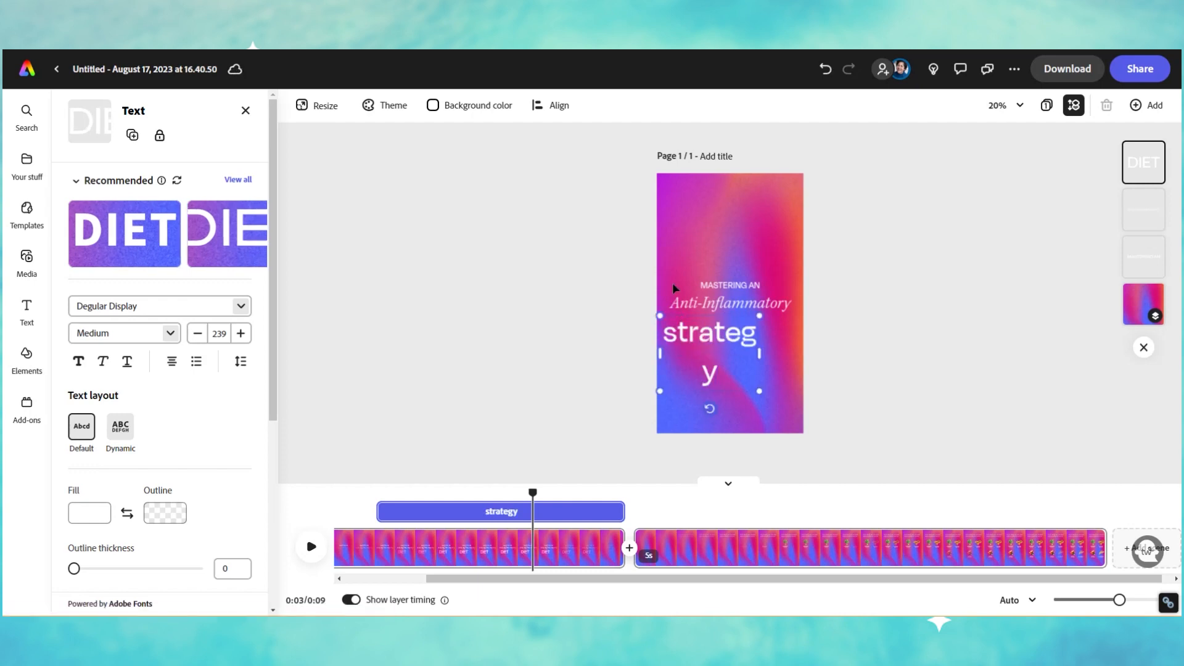
key("ctrl+a")
key("BackSpace")
type("strae")
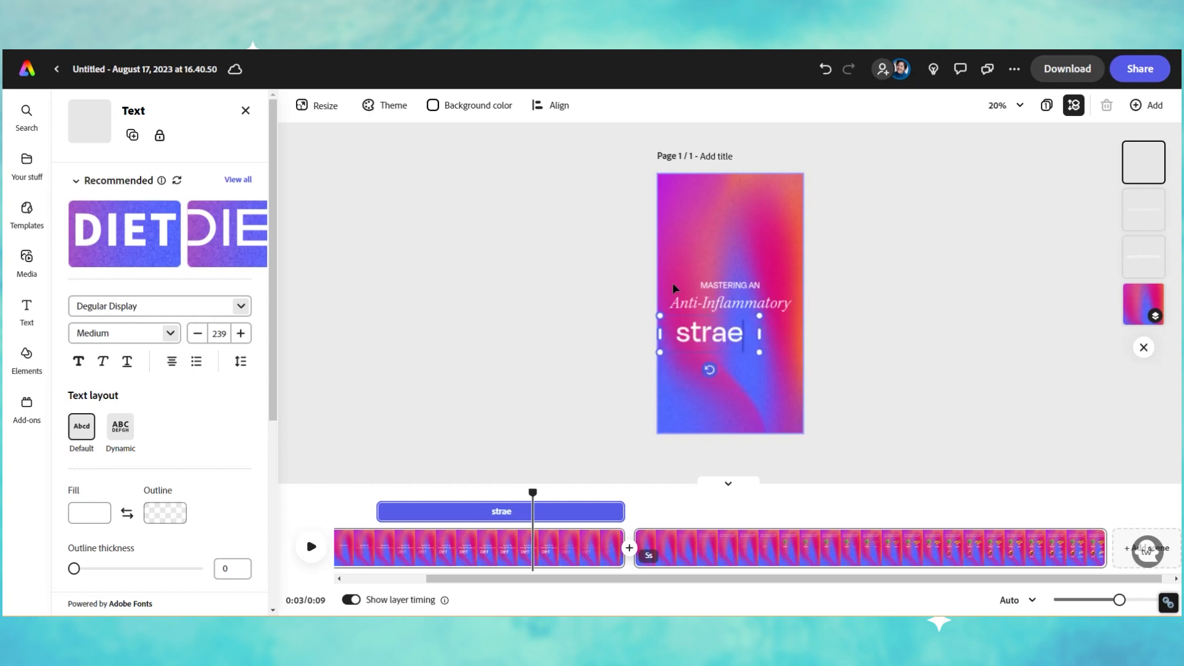
key("BackSpace")
key("BackSpace")
key("BackSpace")
key("BackSpace")
key("BackSpace")
type("STRATEGY")
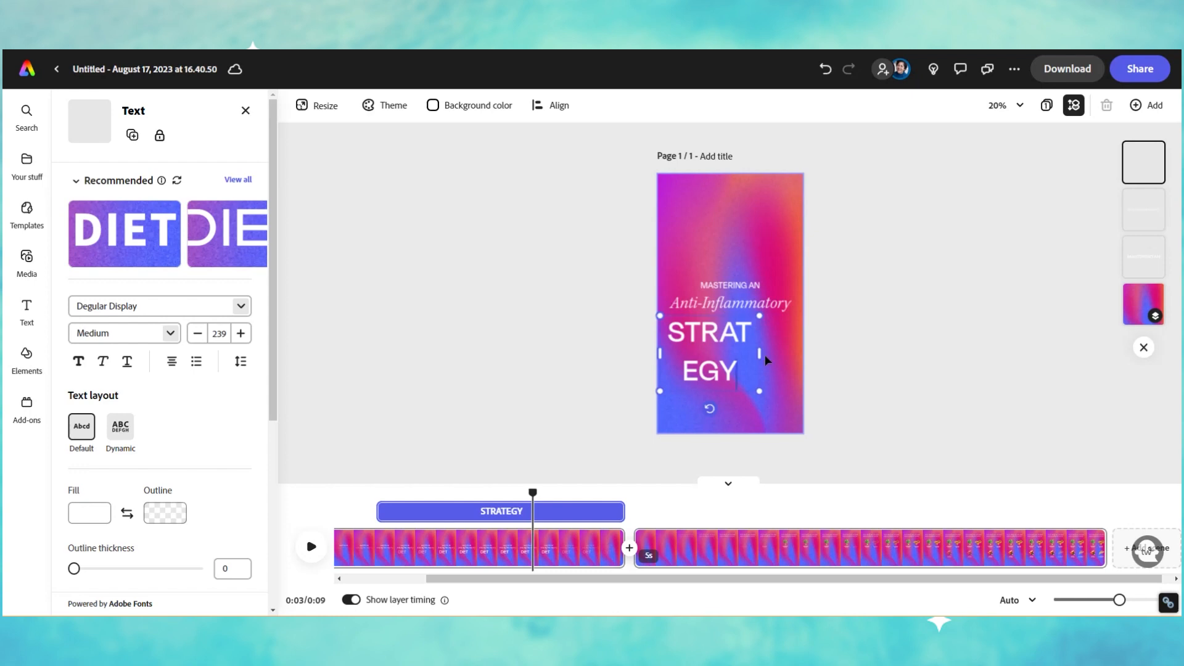
Step: Fit STRATEGY on one line below "Anti-Inflammatory" at about size 201 and set its font to Anzeigen Grotesk Regular
mouse_move(776, 354)
left_mouse_down()
mouse_move(813, 352)
mouse_move(788, 346)
left_mouse_up()
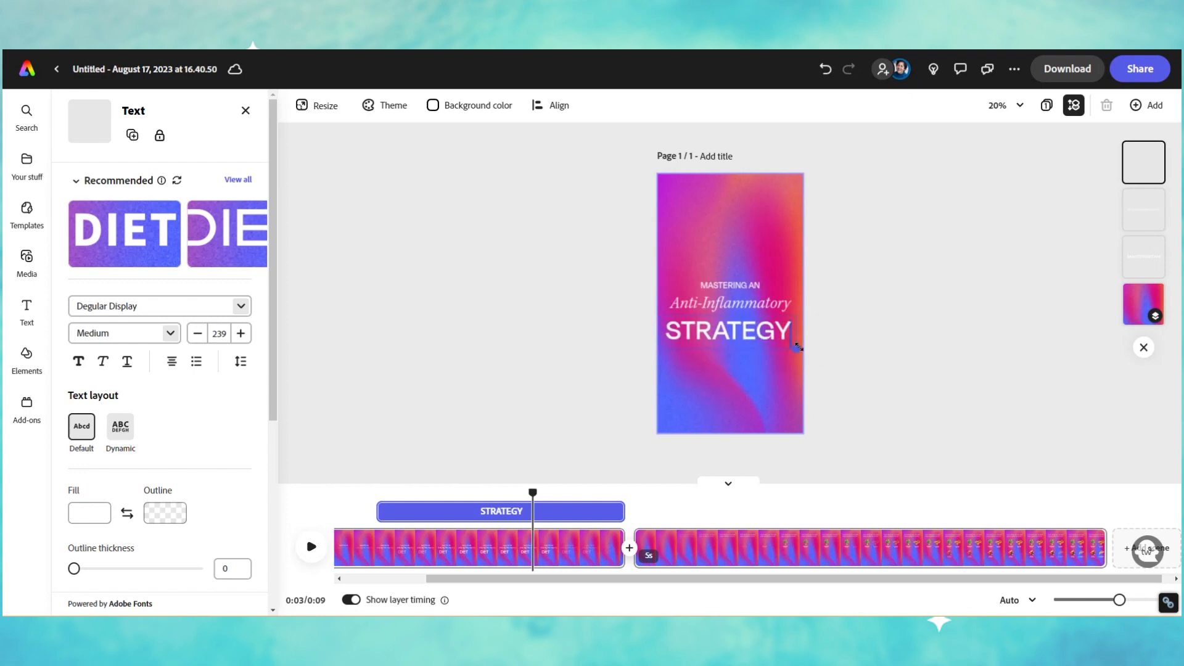
left_click_drag(736, 314, 744, 313)
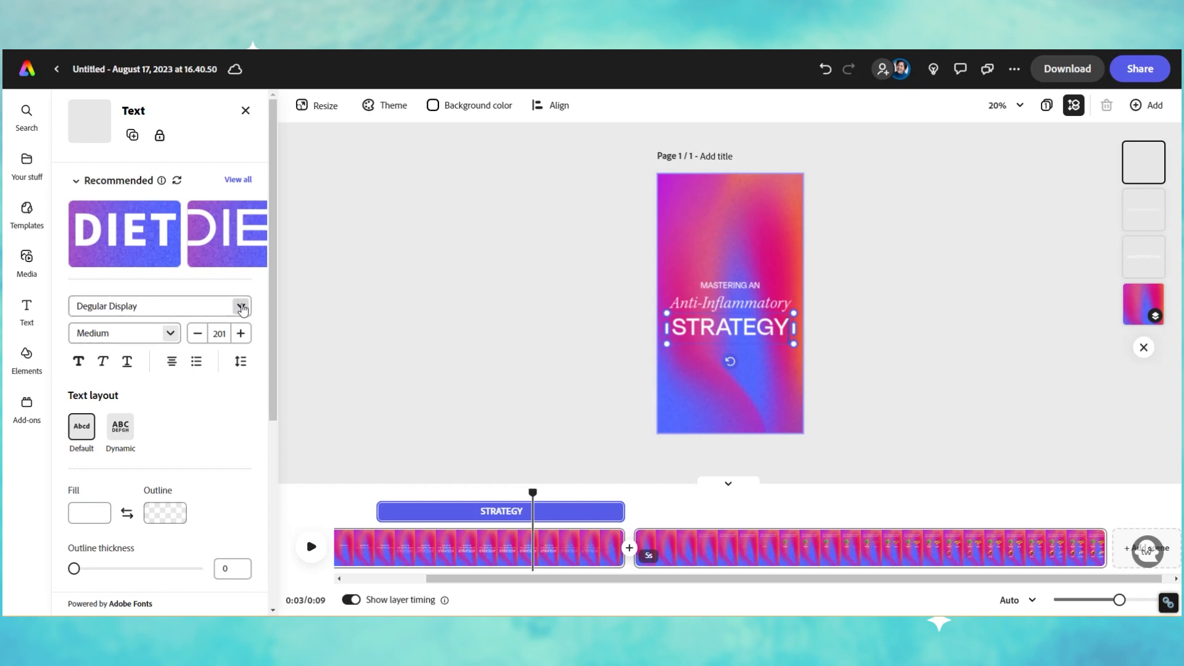
left_click(176, 305)
scroll(137, 492, "down", 4)
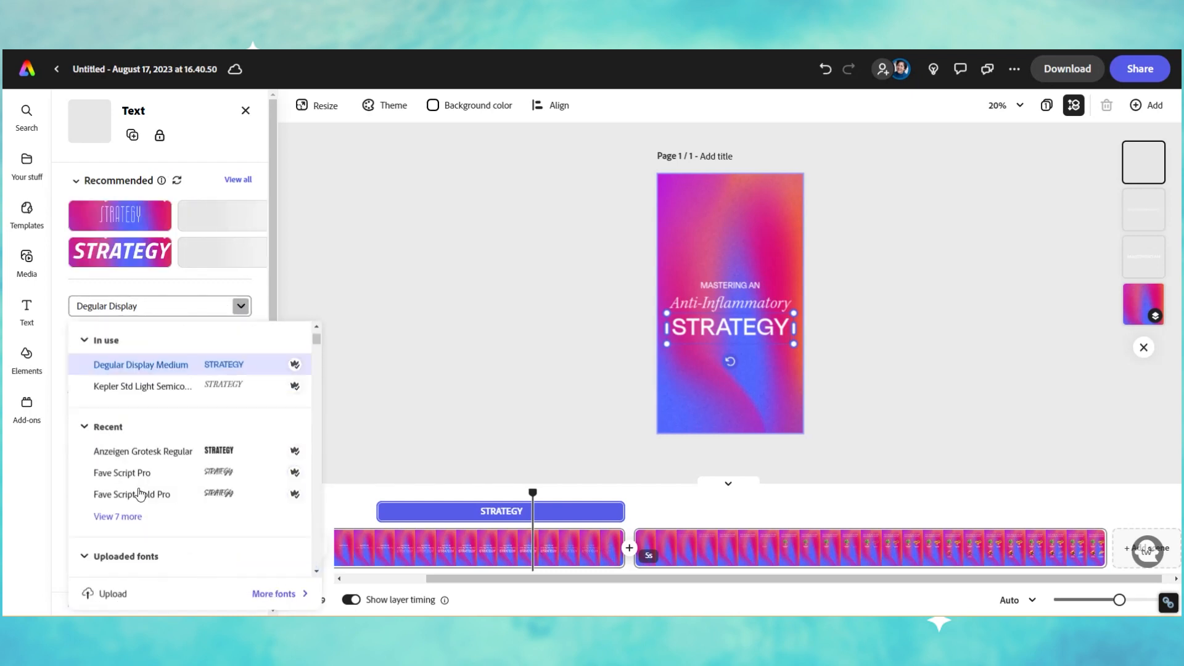
scroll(142, 469, "up", 4)
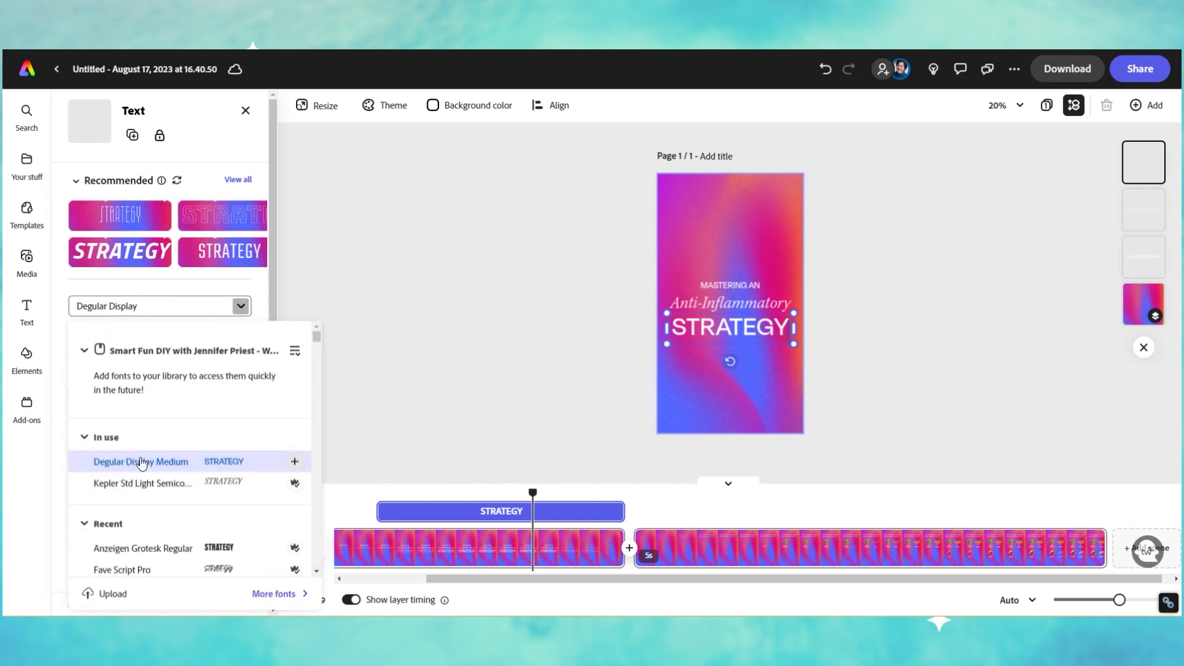
scroll(161, 368, "down", 3)
left_click(160, 369)
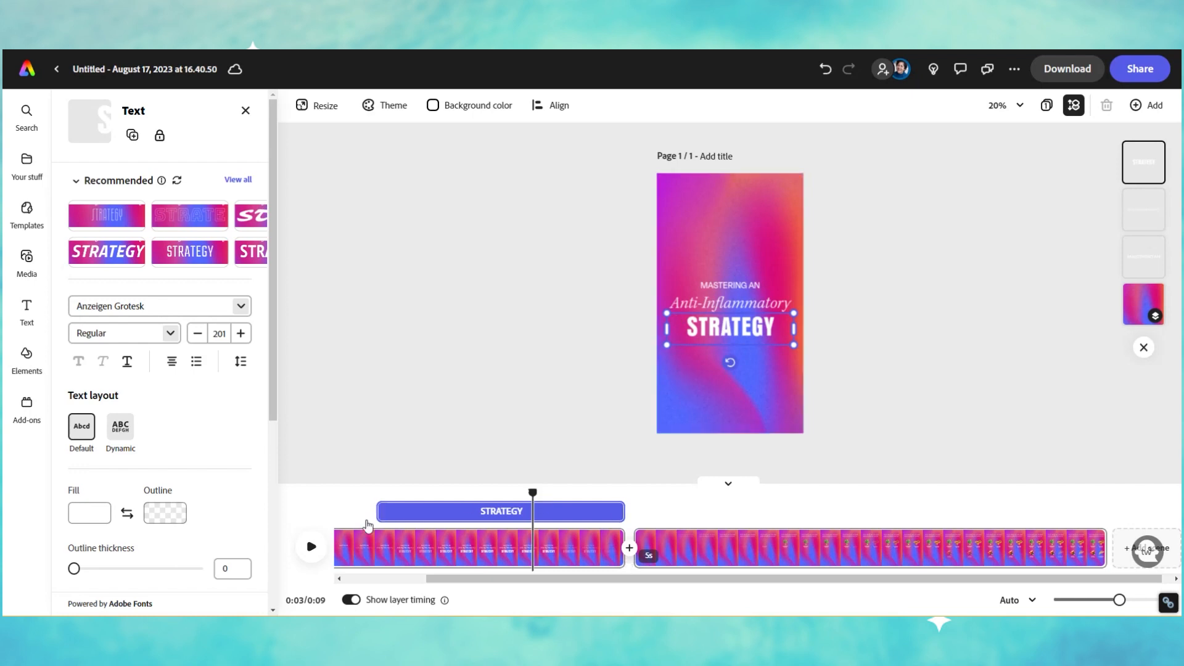
Step: Trim the start of the STRATEGY text layer so it appears at about 2 seconds
left_click_drag(388, 511, 562, 526)
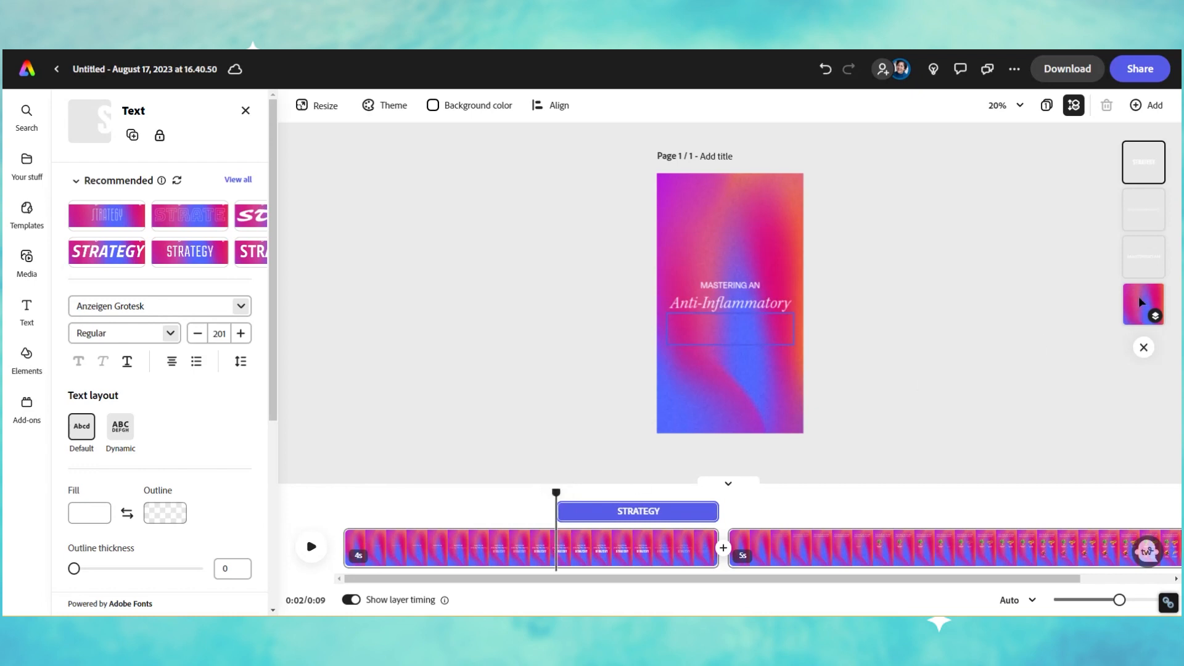
Step: Trim the ends of the Anti-Inflammatory and MASTERING AN text layers so both disappear at about 2 seconds
left_click(1143, 210)
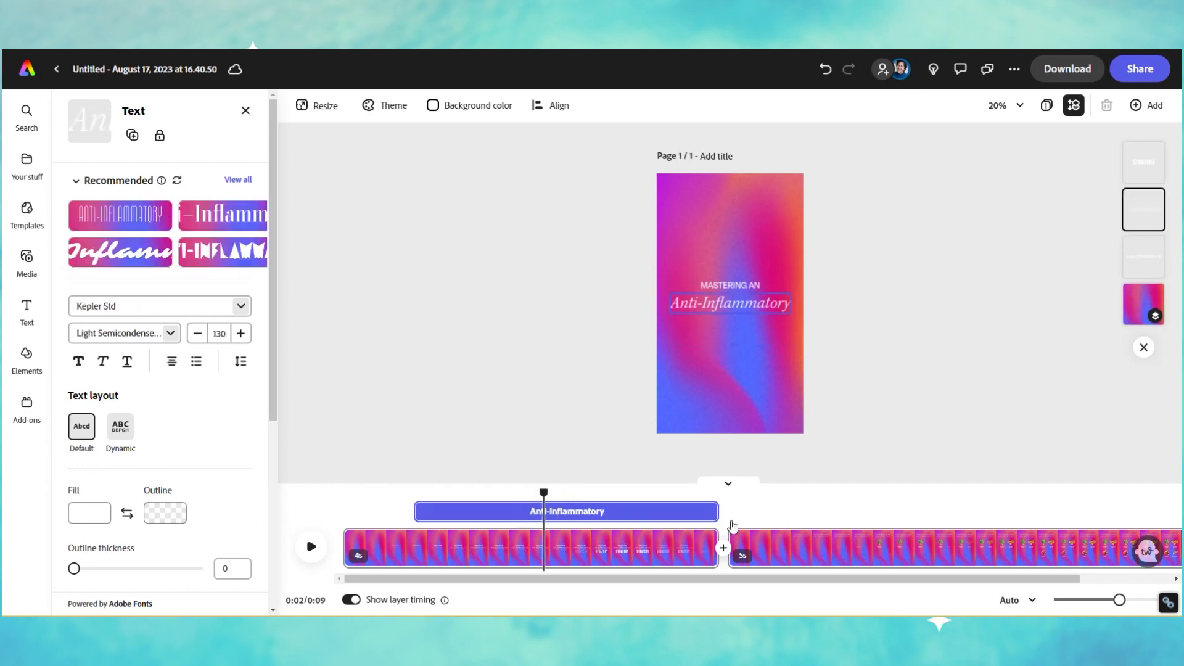
left_click_drag(714, 509, 569, 503)
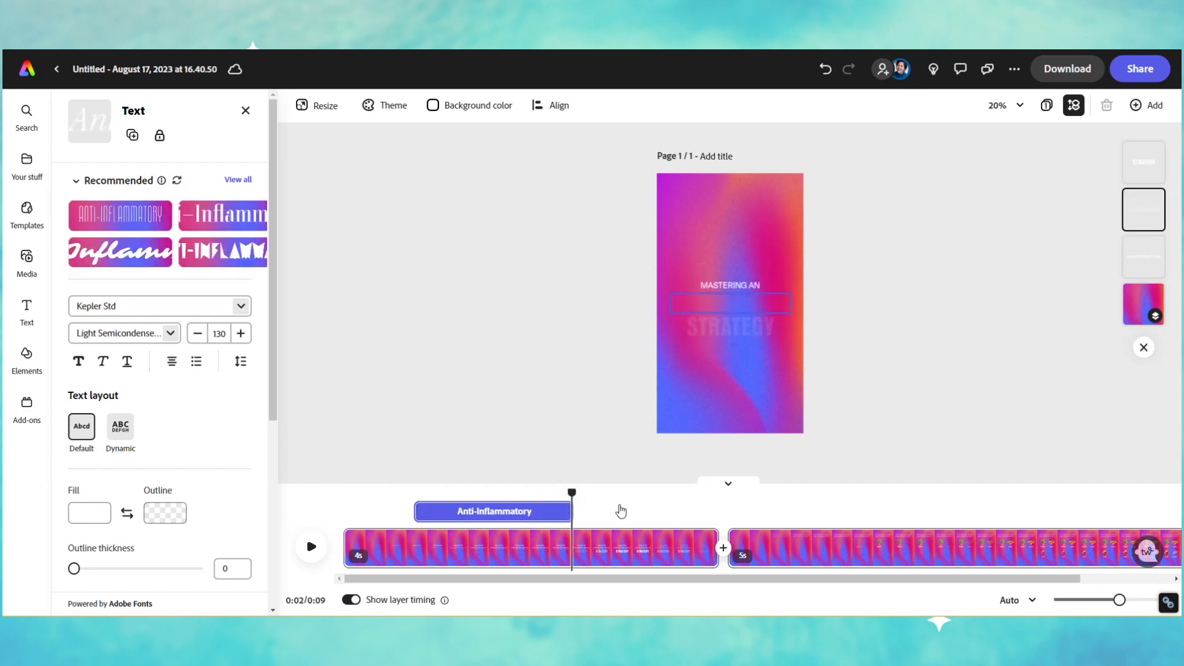
left_click(1126, 273)
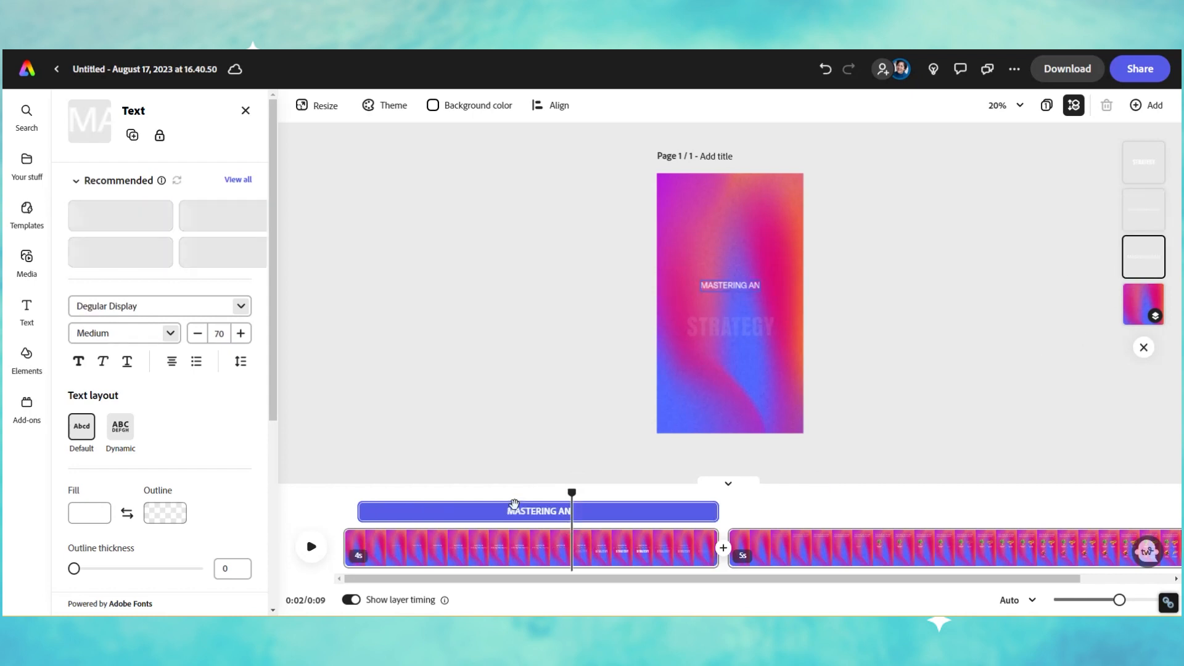
left_click_drag(718, 511, 543, 509)
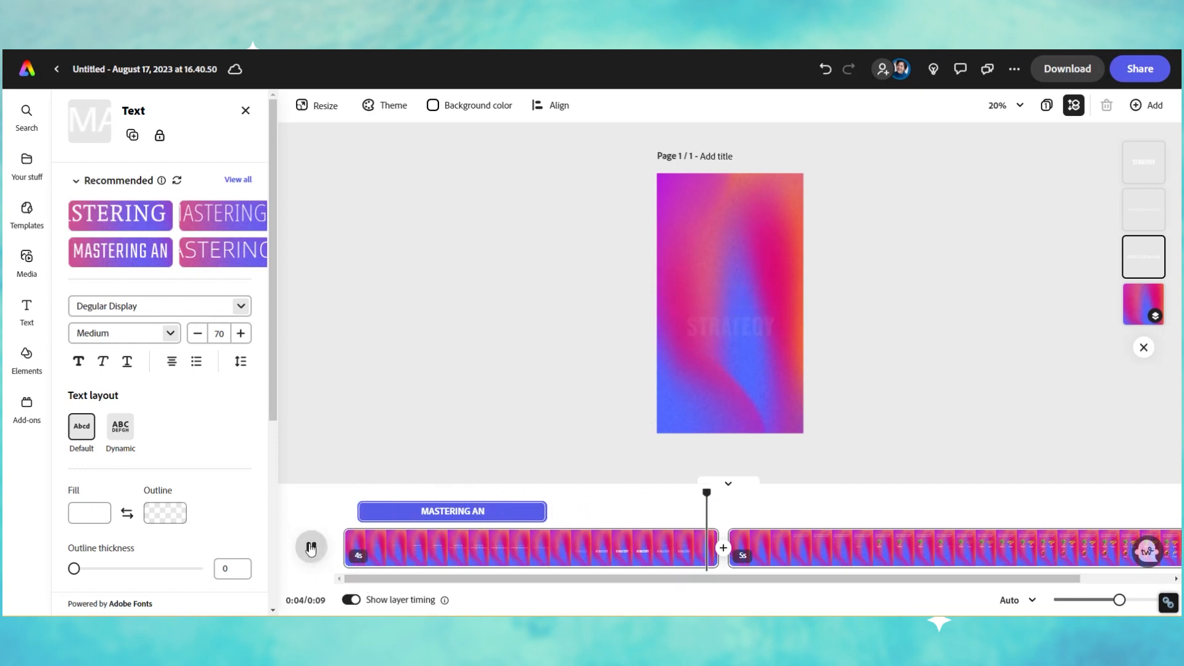
Step: Delete the second scene listing nutrient-dense foods, leaving only the MASTERING AN title scene in the project
left_click(802, 551)
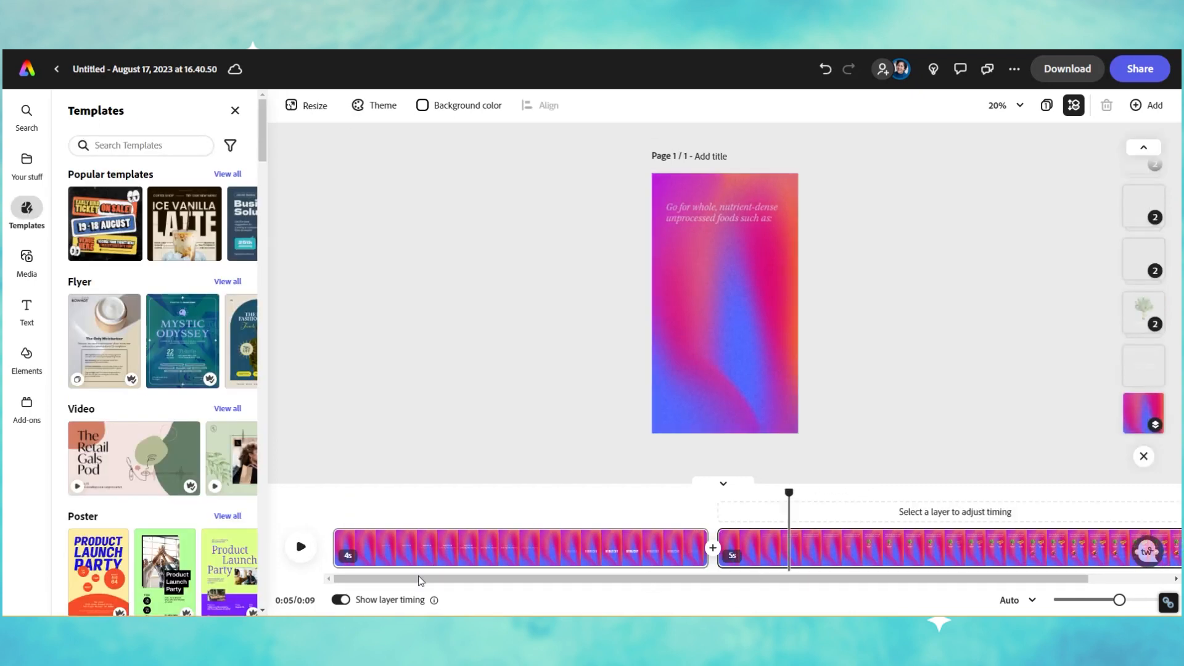
left_click_drag(632, 580, 967, 579)
left_click(1006, 548)
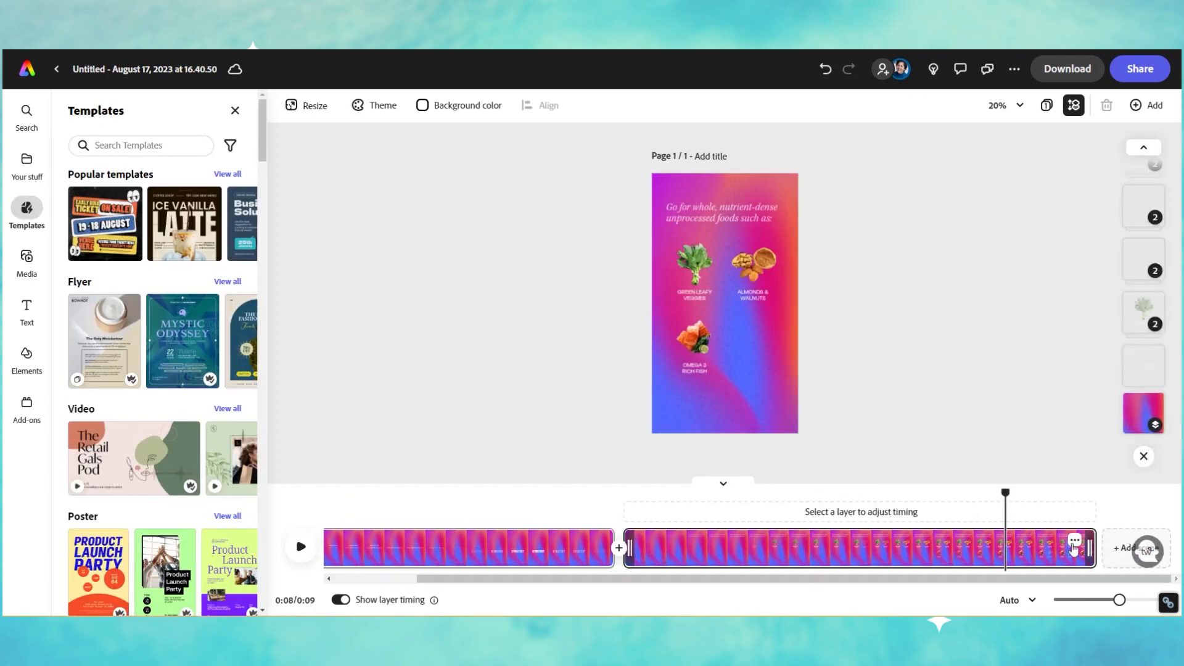
left_click(946, 547)
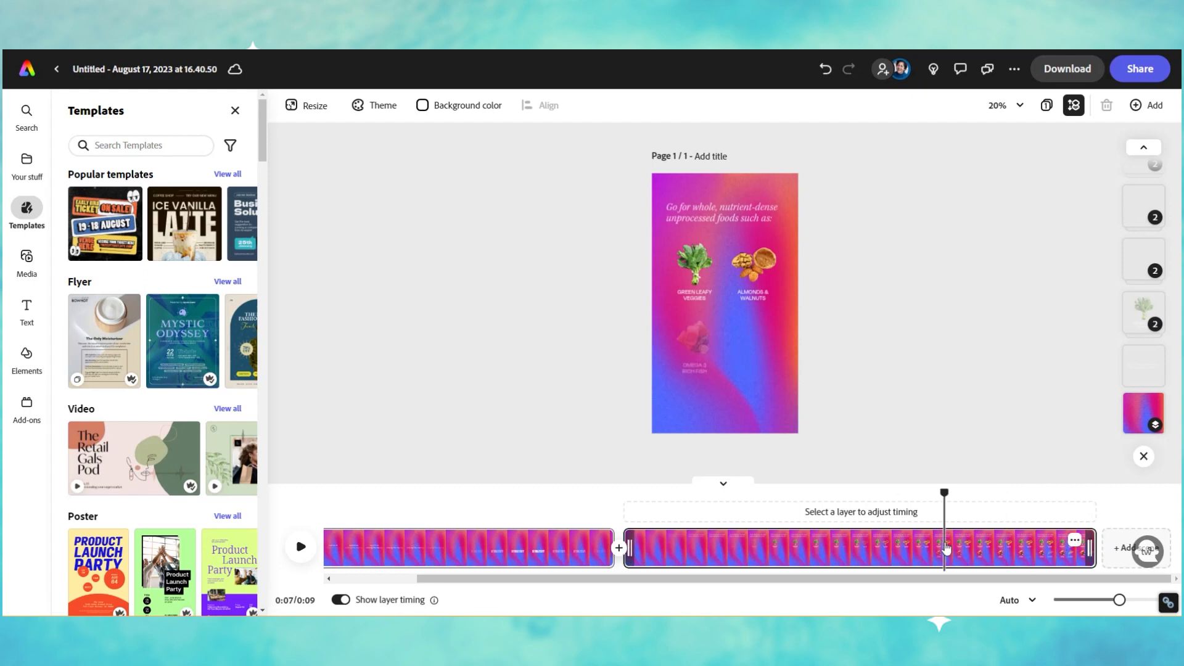
key("Delete")
left_click(616, 559)
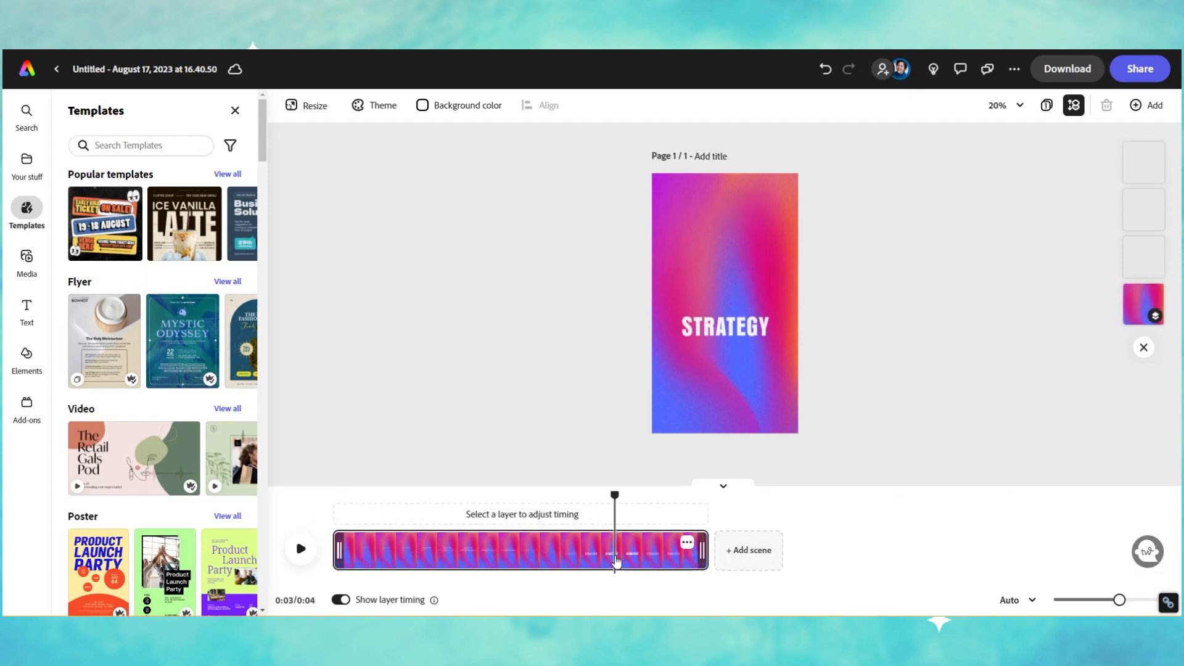
left_click(577, 550)
key("Delete")
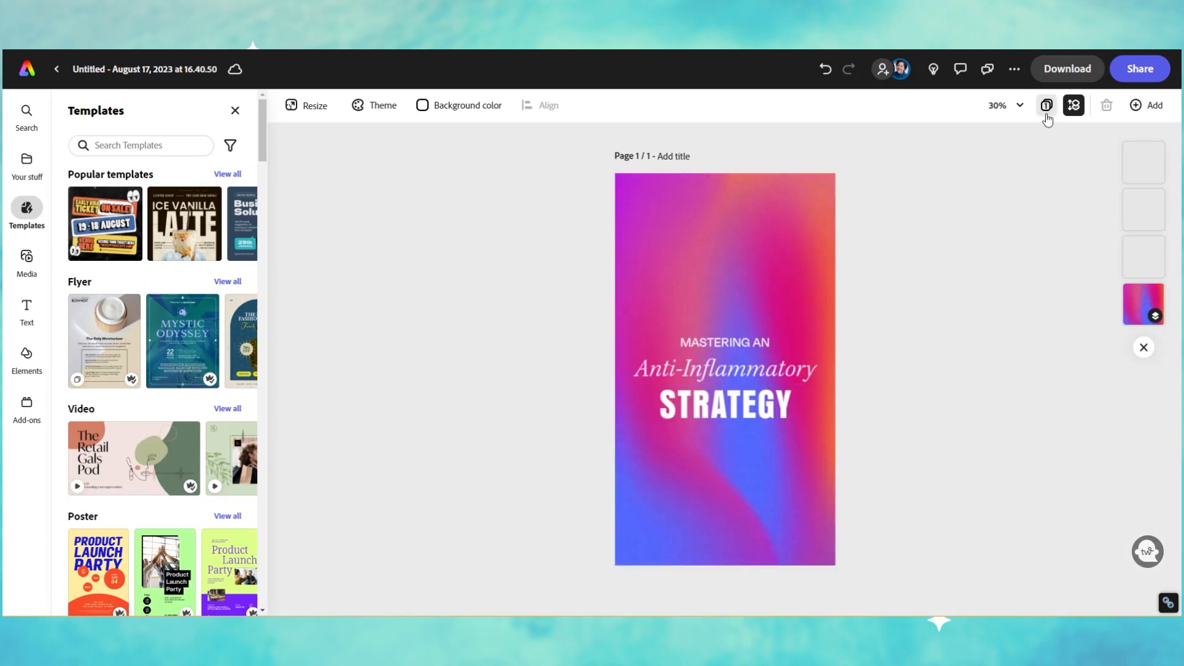
left_click(776, 370)
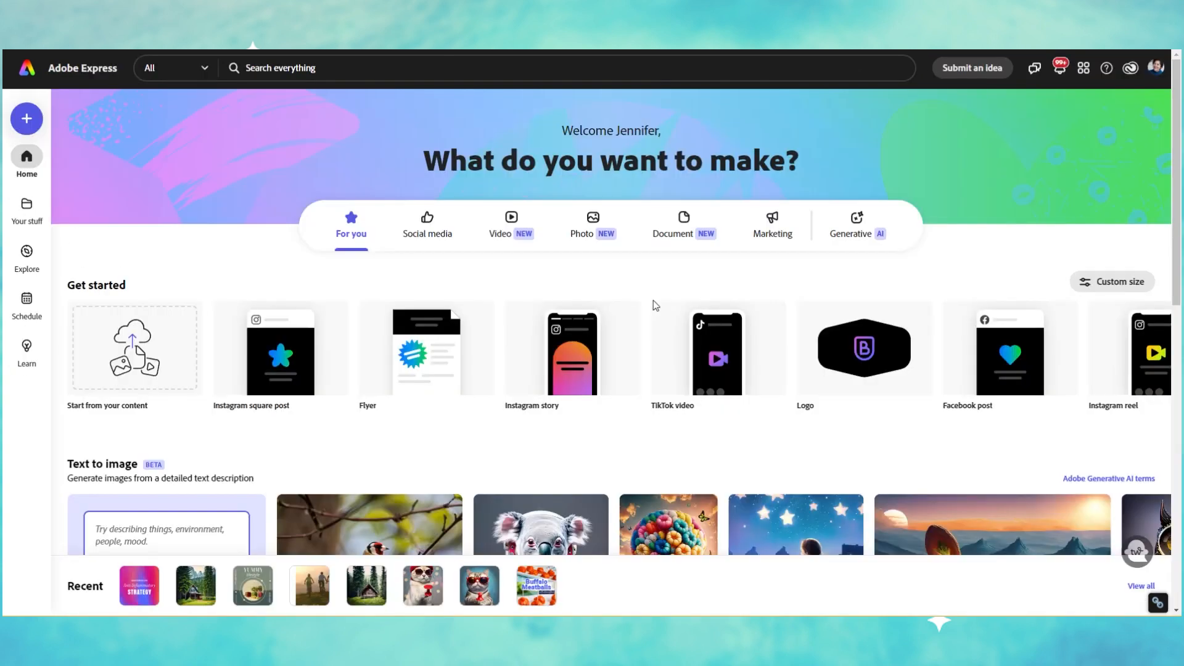
Step: Create a new TikTok video from scratch and add the featured free 13 s clip of the dog on a skateboard
mouse_move(715, 321)
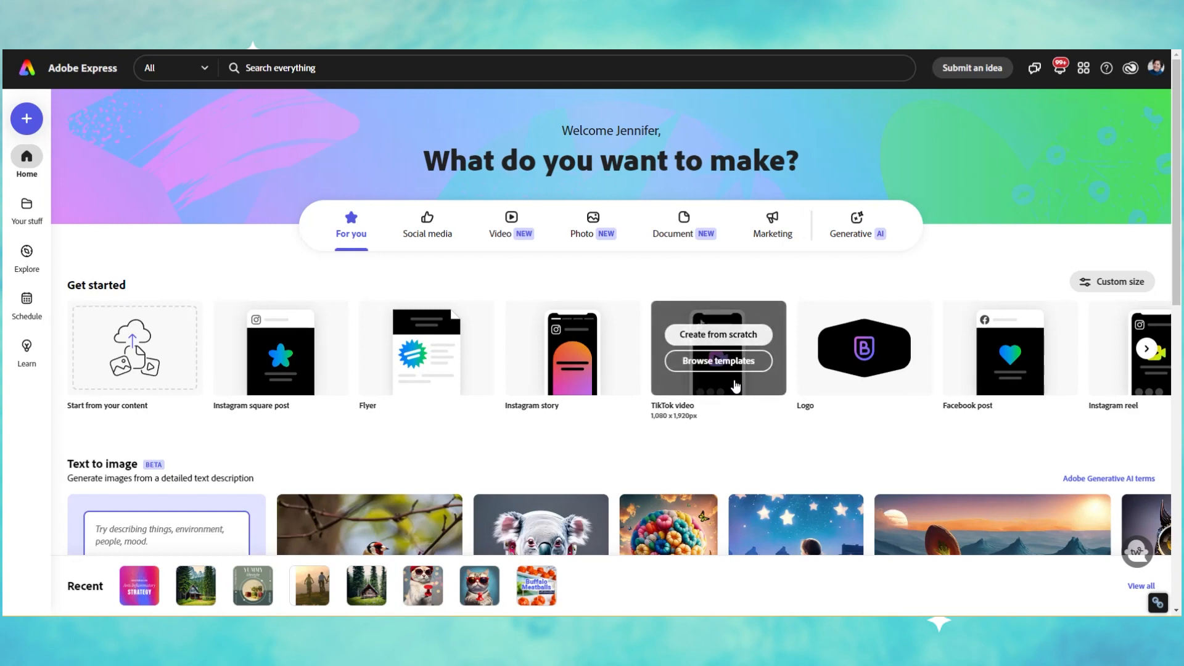
left_click(749, 336)
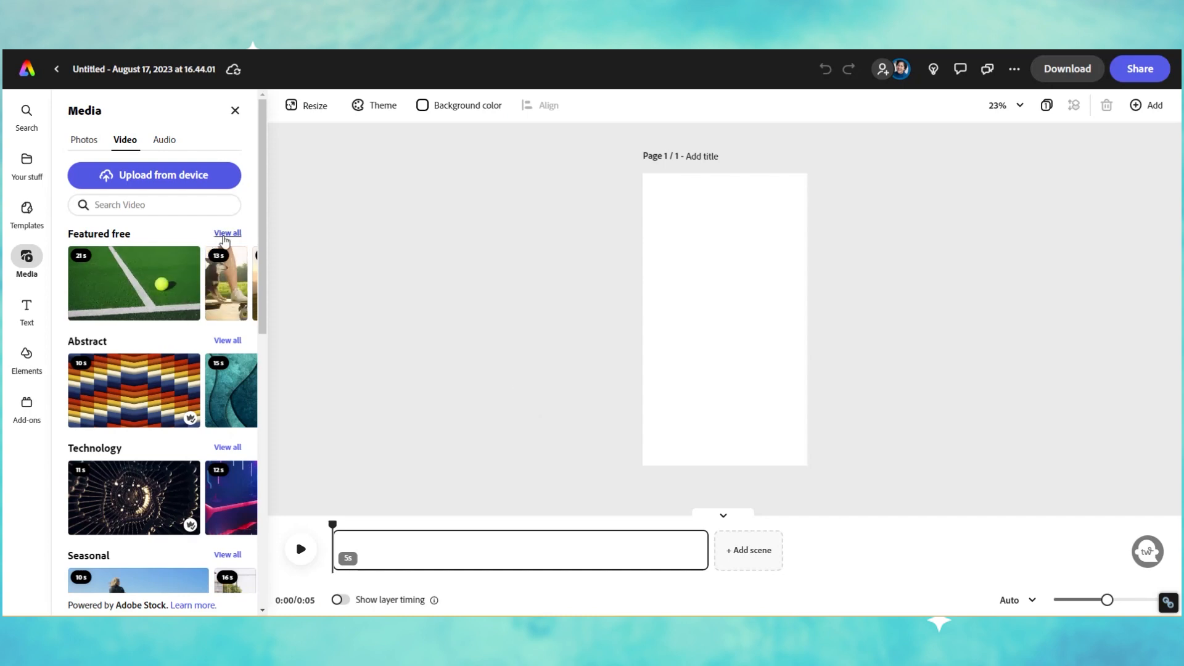
left_click(226, 235)
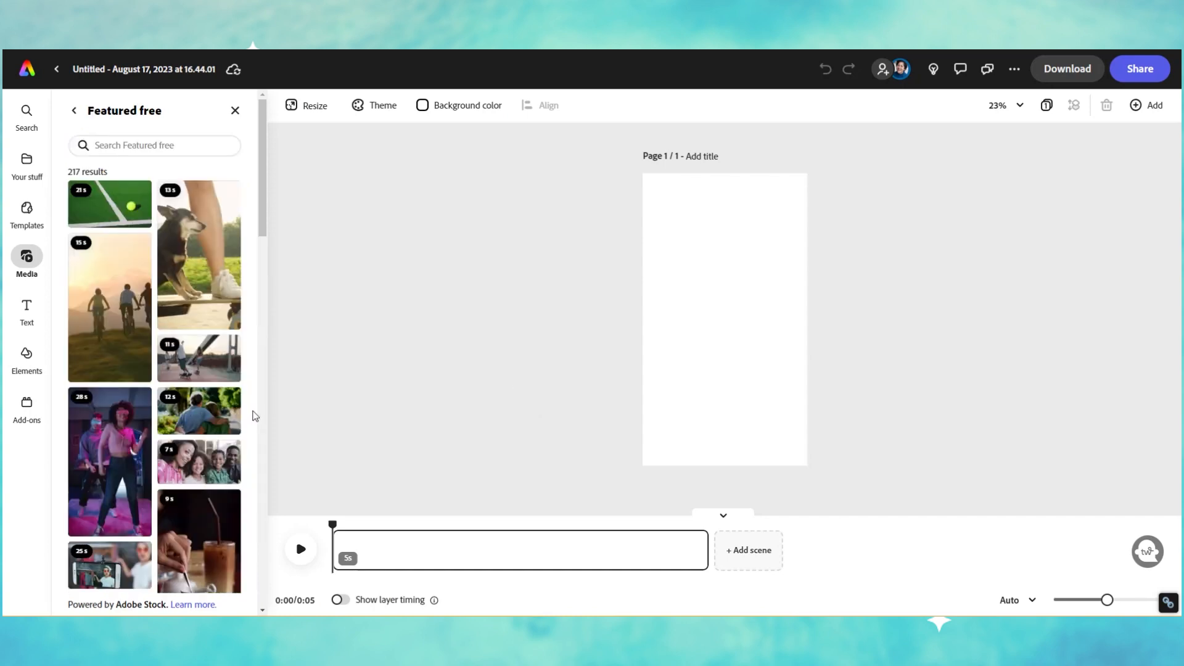
left_click(194, 260)
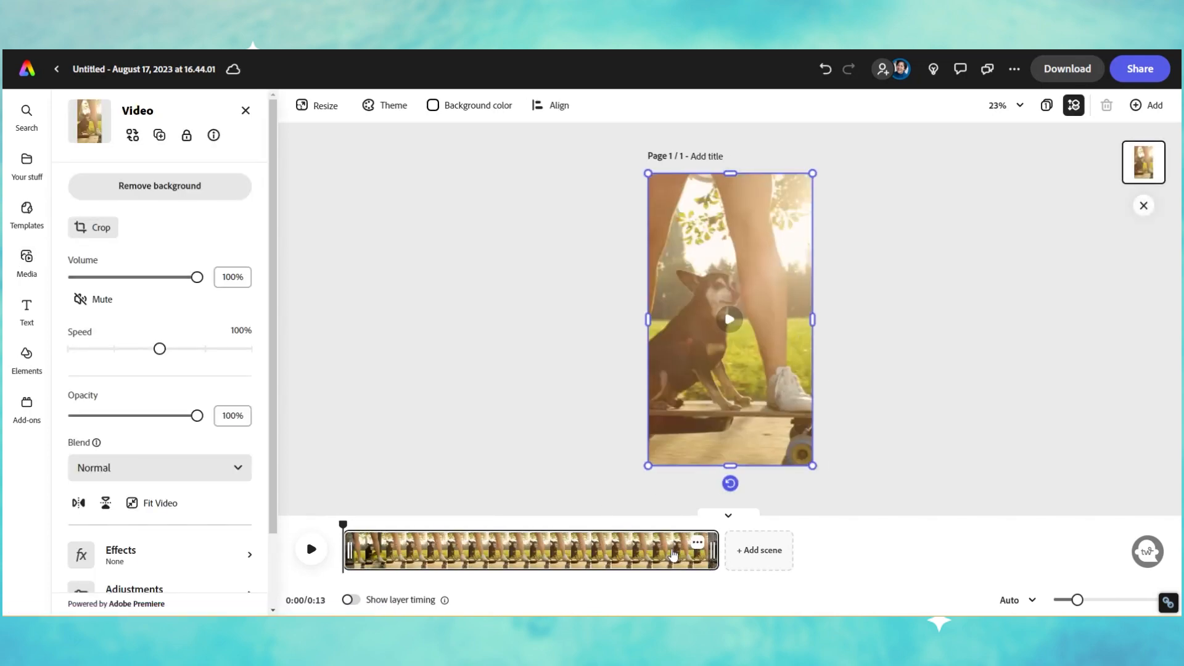
Step: Preview the dog clip and trim its end so the scene lasts 5.2 seconds
left_click(311, 550)
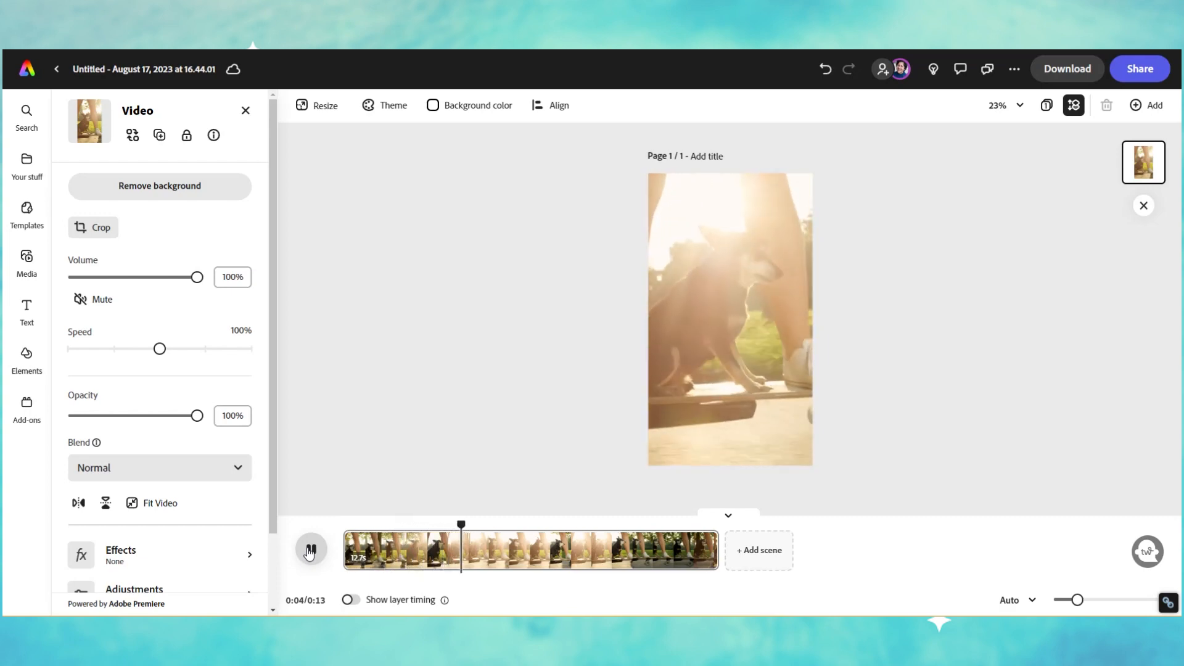
left_click(311, 549)
left_click(577, 548)
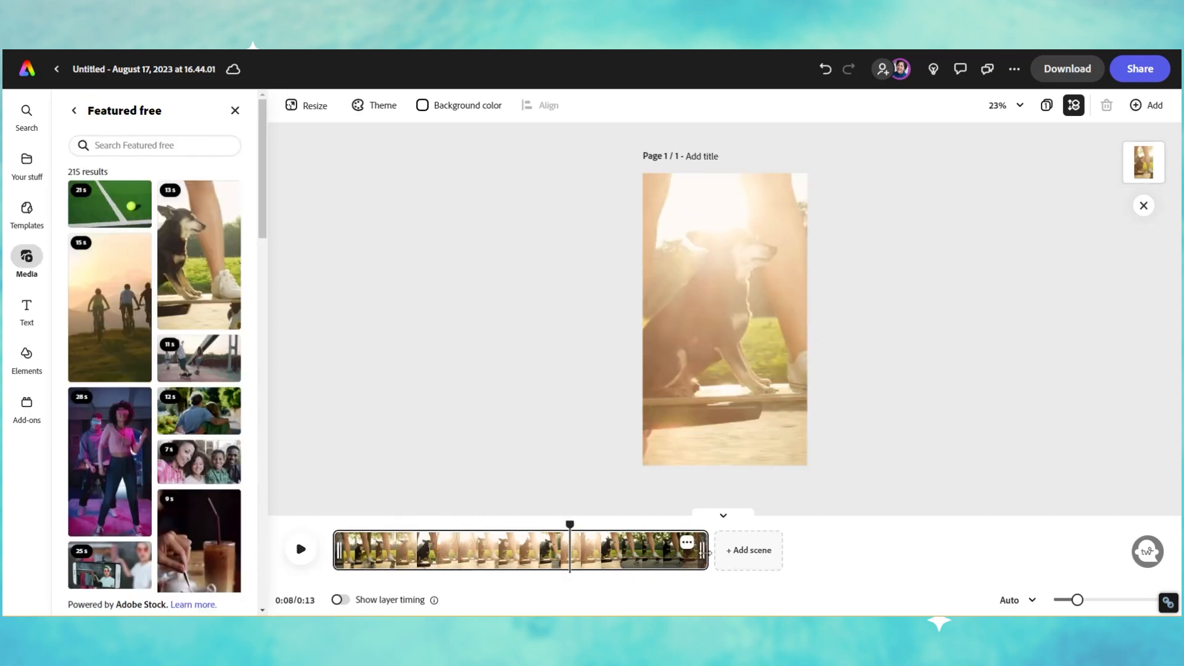
left_click_drag(701, 552, 648, 551)
left_click(474, 541)
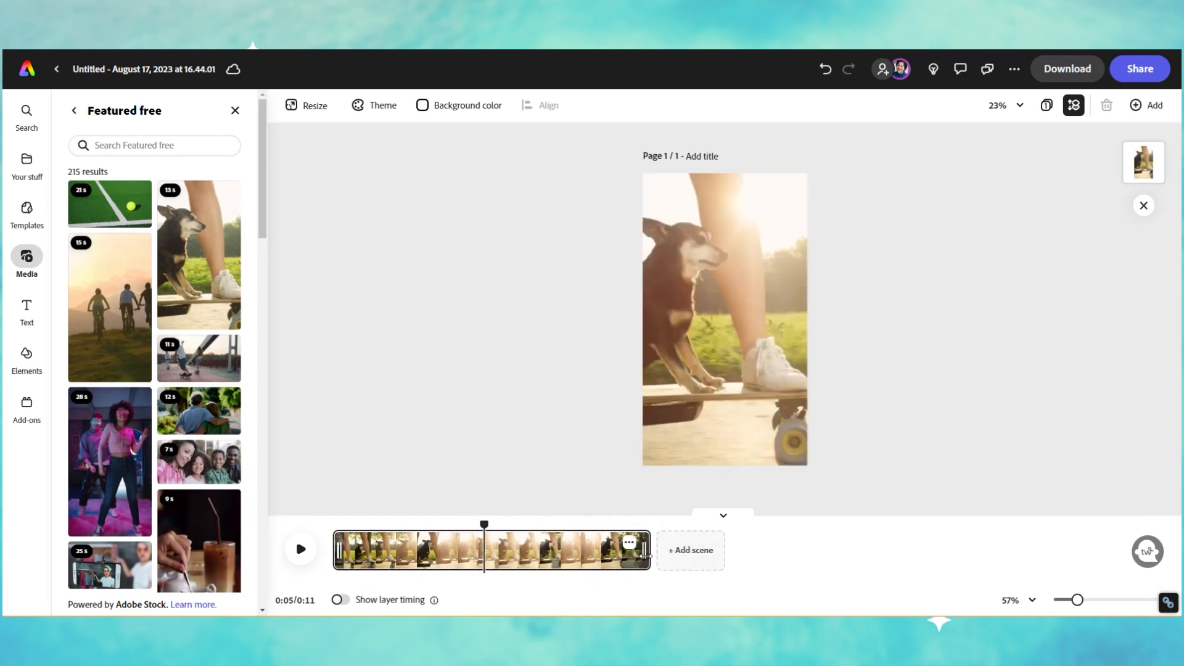
left_click_drag(645, 550, 485, 551)
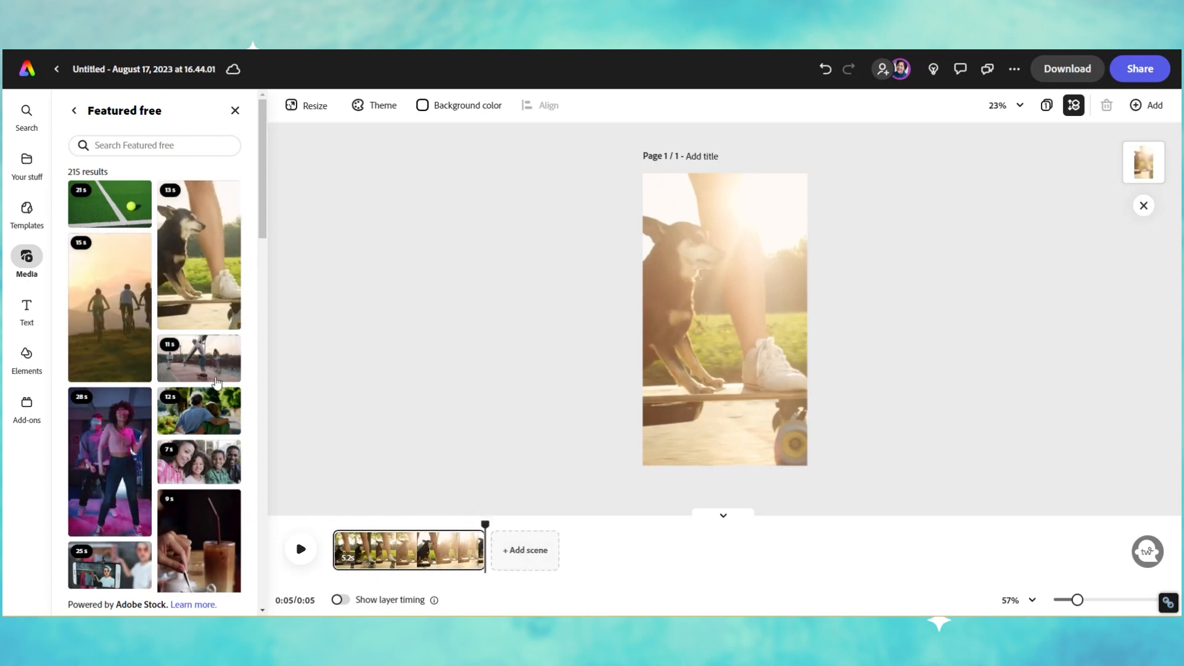
Step: Add the 11 s skateboarders clip as a second scene and trim its end to 4.6 seconds
left_click_drag(198, 362, 654, 564)
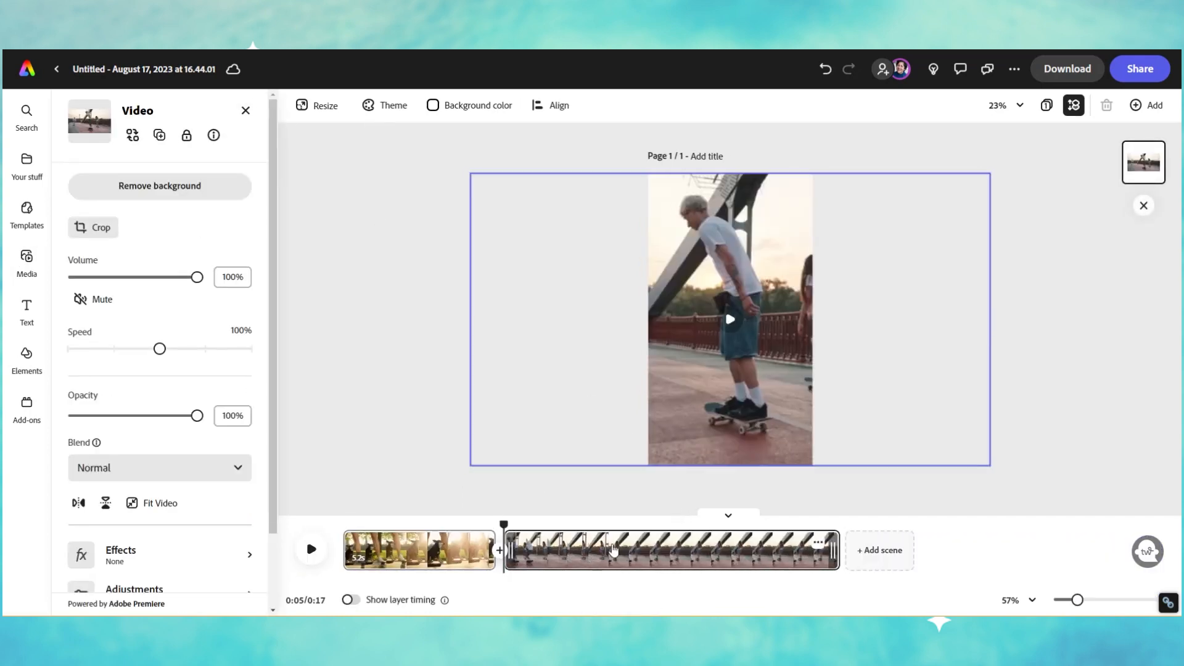
left_click_drag(523, 524, 635, 547)
left_click_drag(701, 367, 756, 395)
left_click_drag(700, 535, 719, 546)
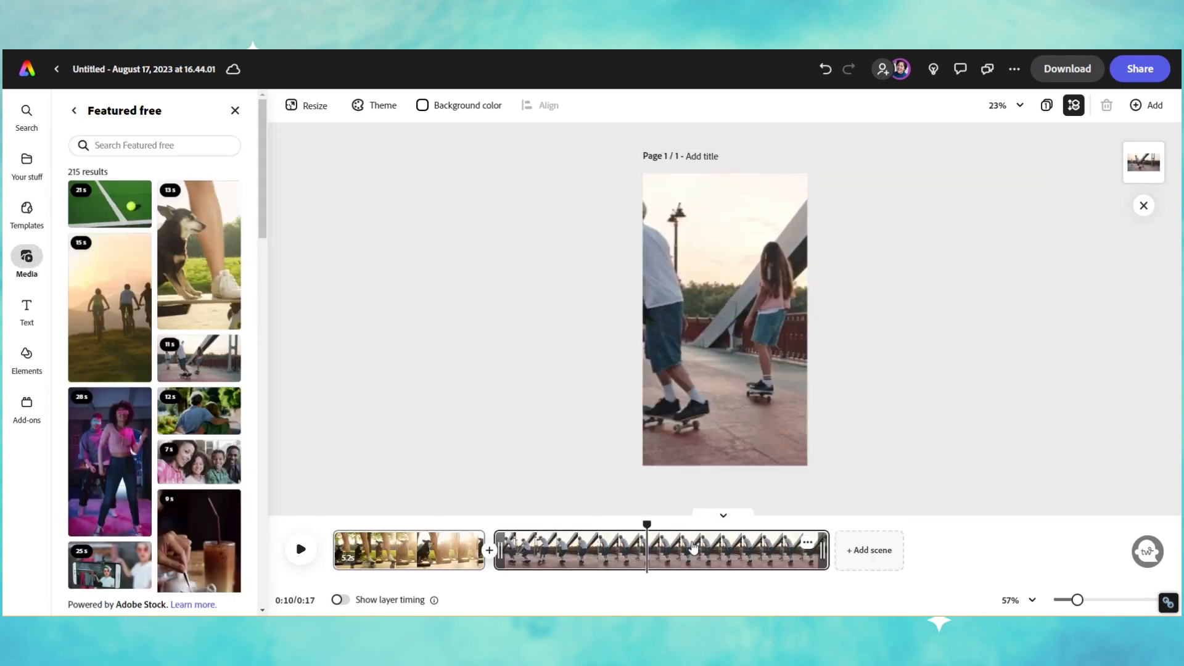
left_click(585, 547)
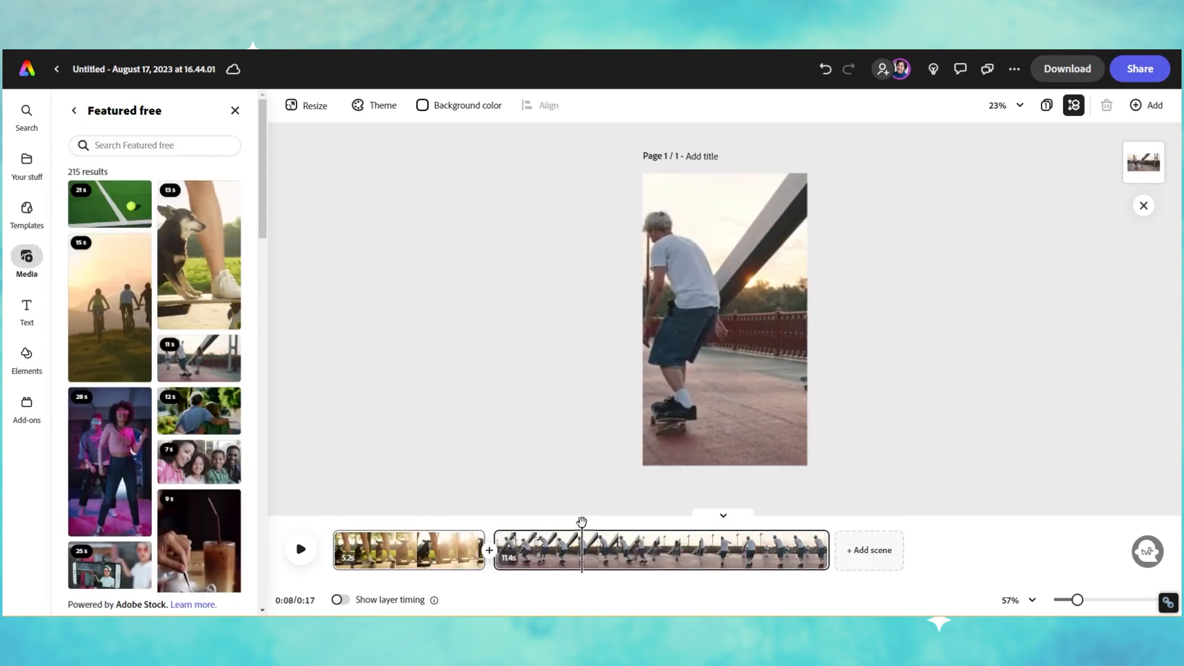
left_click_drag(582, 525, 628, 550)
Step: Add the seasonal green and yellow "summer vibes" text design to the skateboarders scene and move it slightly below the frame's center
left_click(27, 308)
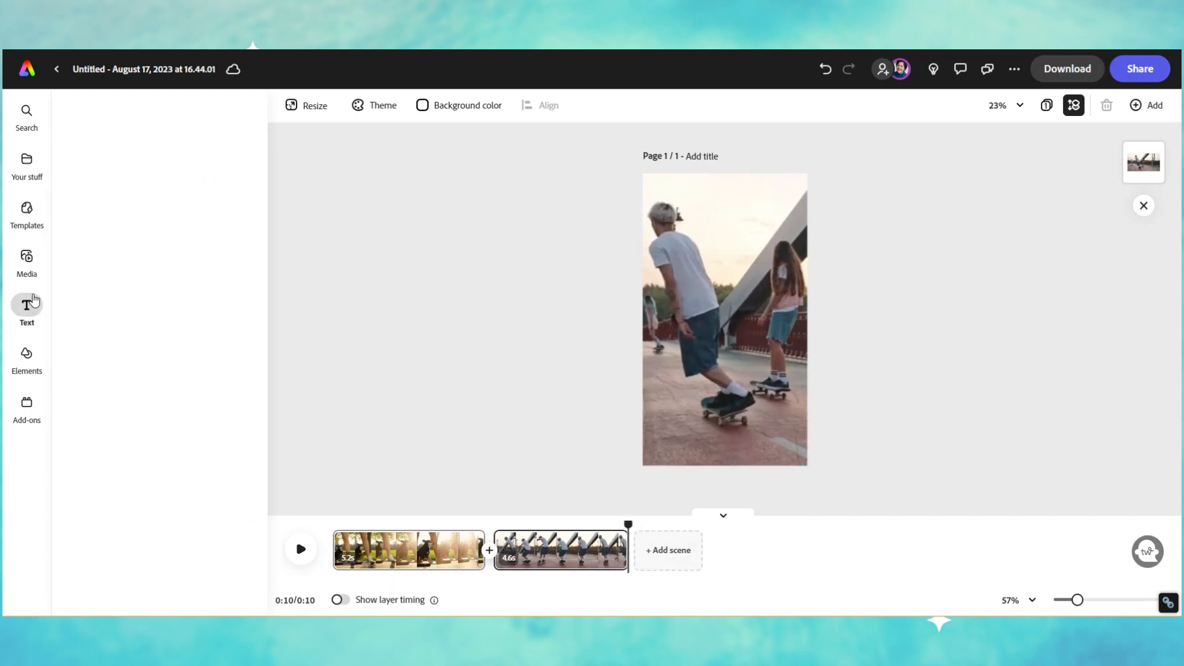
scroll(150, 264, "down", 3)
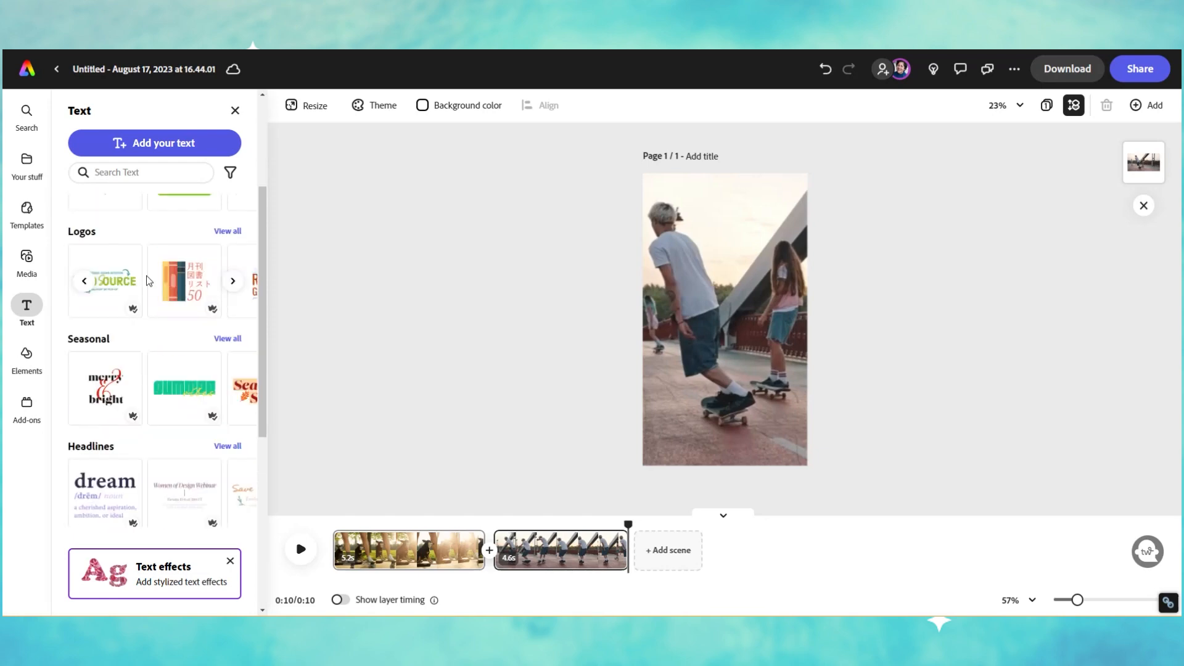
scroll(185, 358, "down", 1)
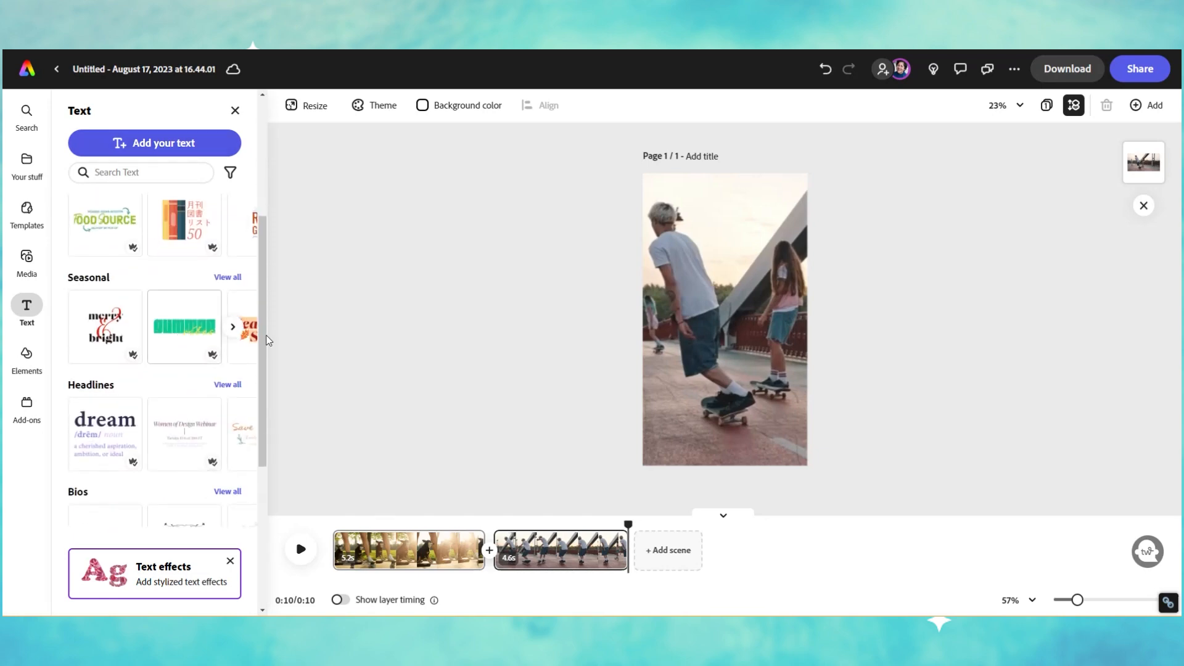
left_click(724, 306)
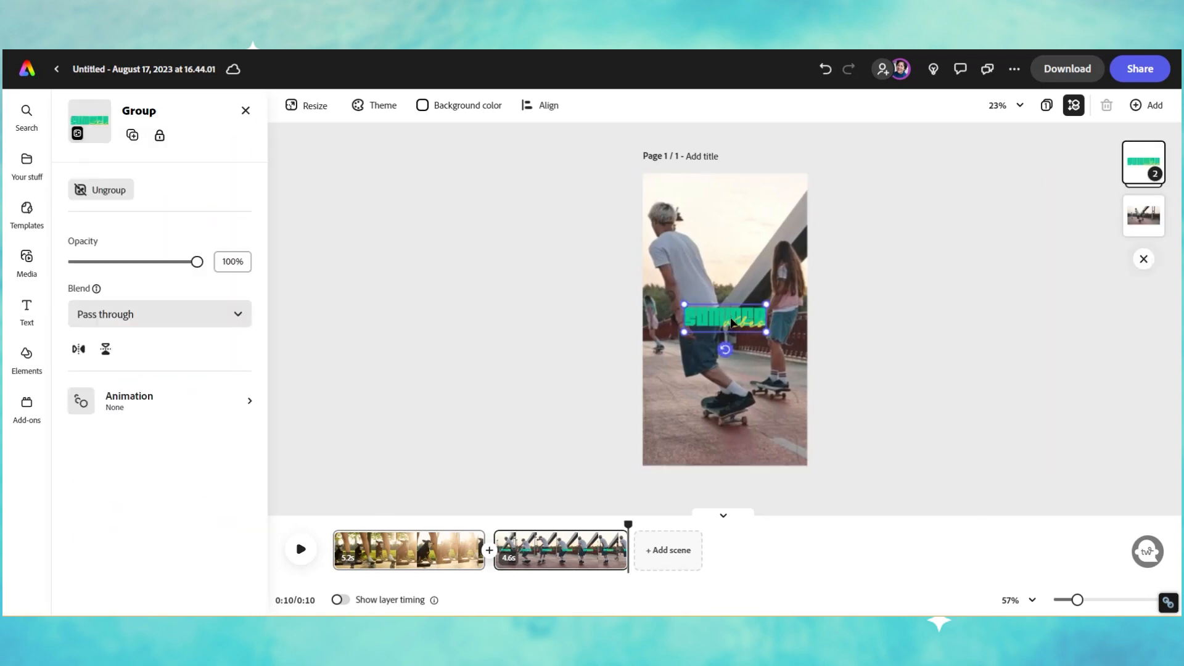
left_click_drag(733, 326, 720, 368)
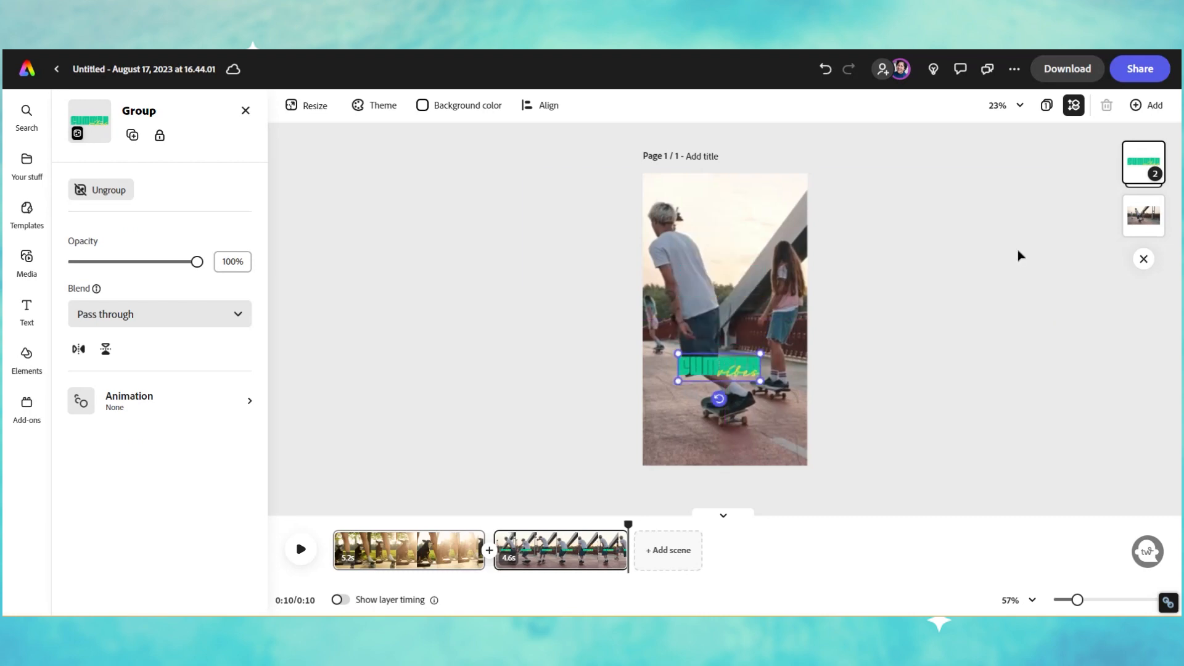
Step: Replace the yellow word "vibes" with "rolling into" and move it to the upper part of the video frame
left_click(1132, 164)
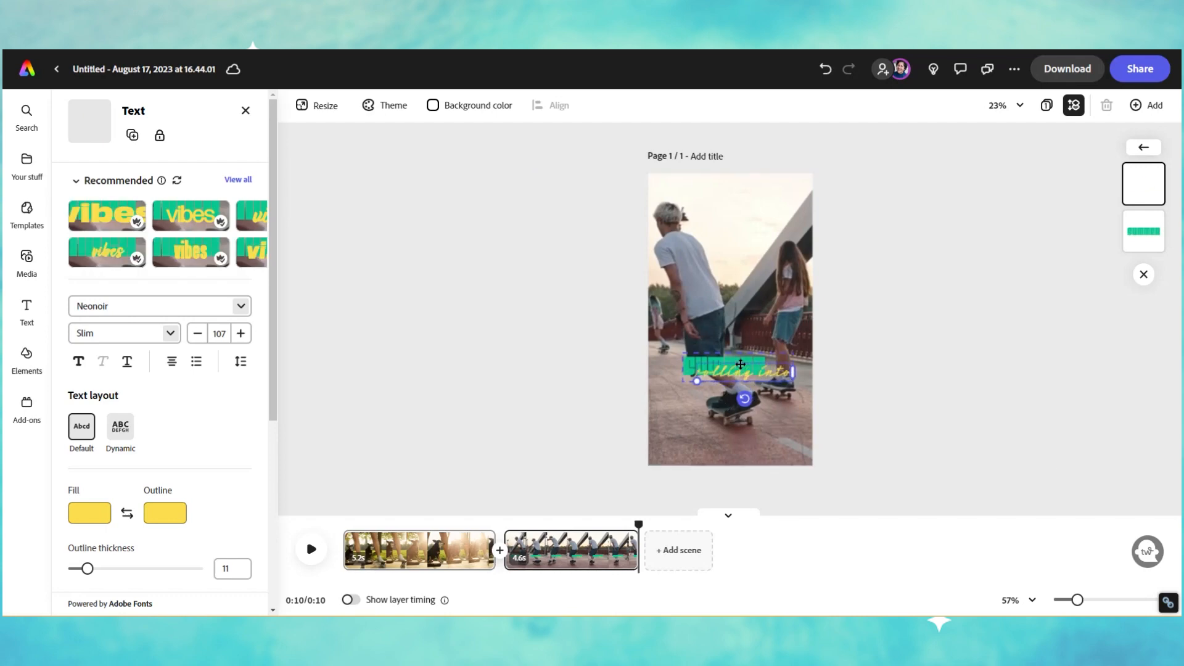
left_click_drag(740, 364, 760, 197)
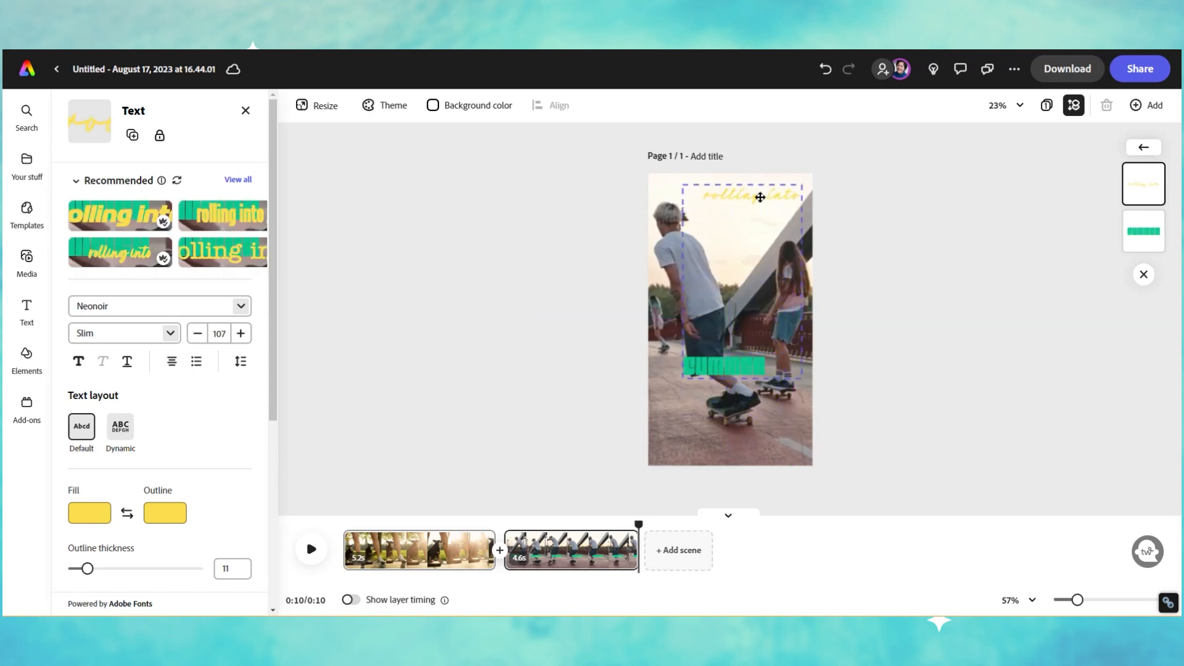
Step: Replace the green word "summer" in the text group with 2024
left_click(1138, 236)
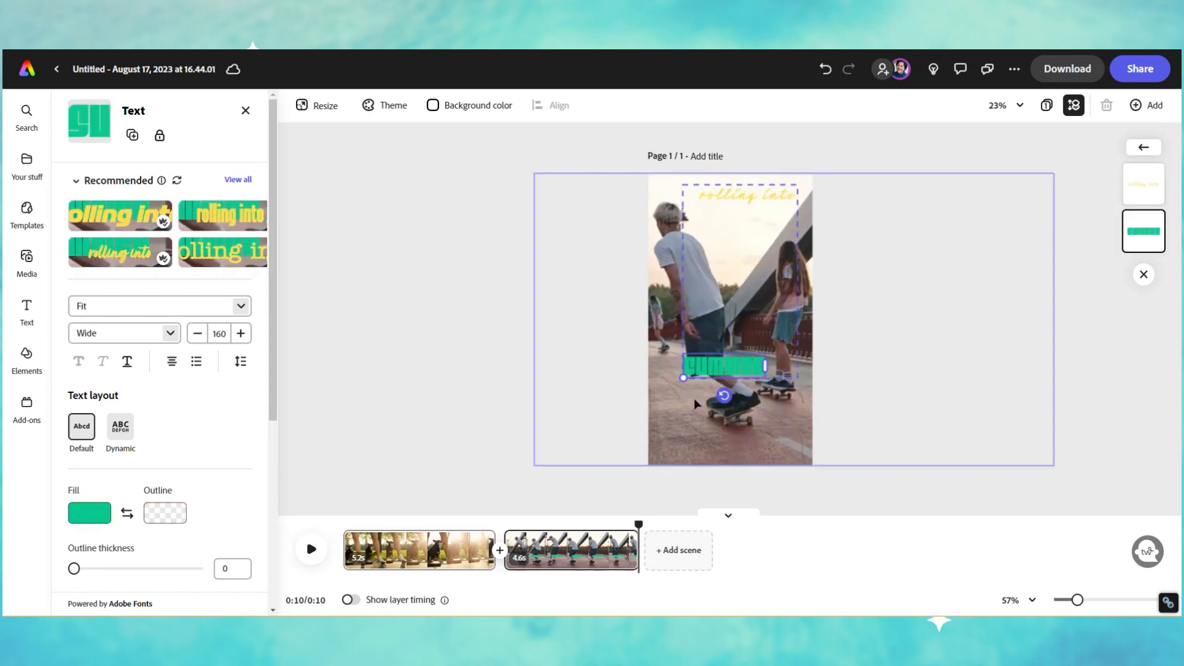
left_click(745, 373)
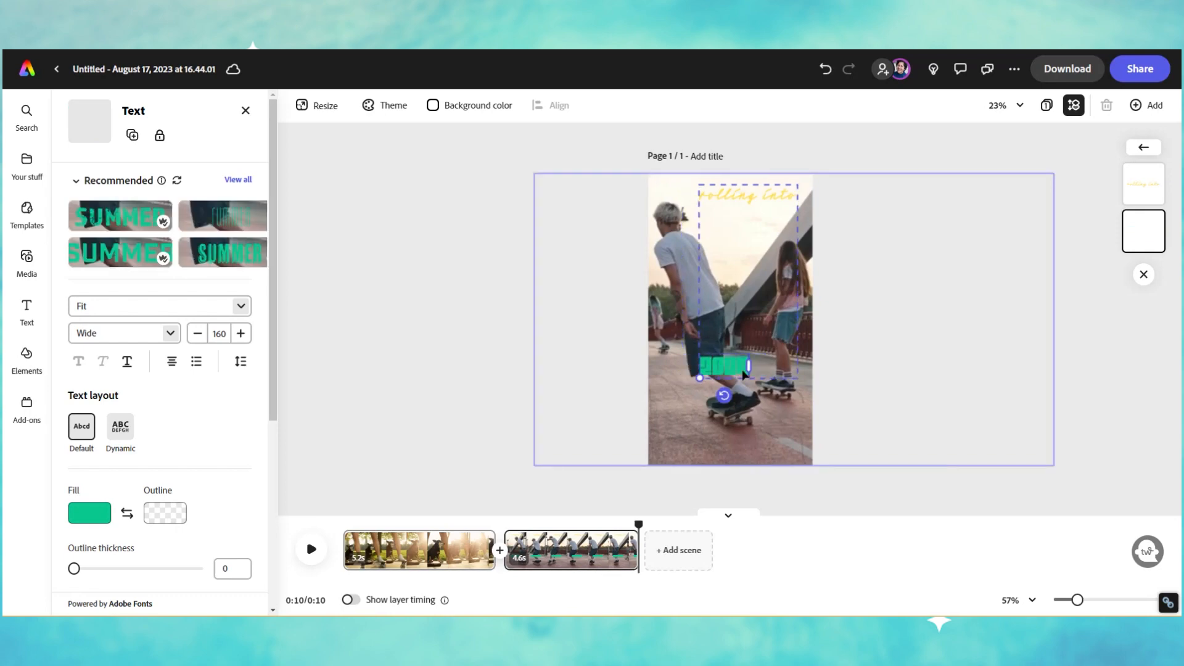
left_click(568, 377)
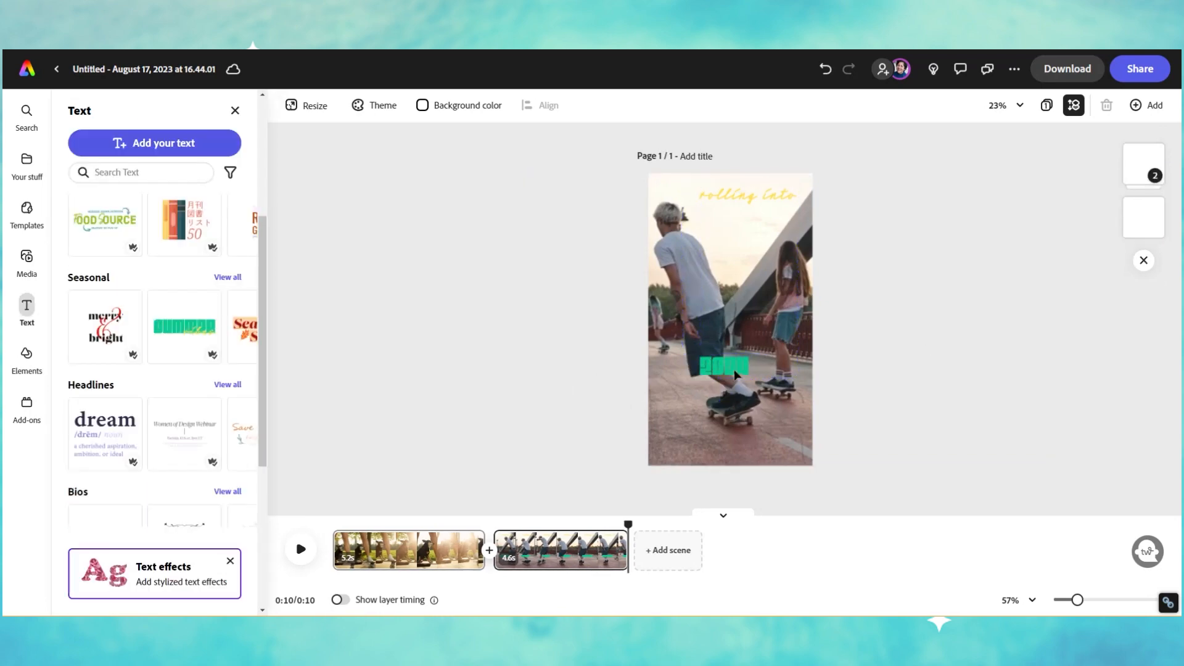
left_click(722, 371)
left_click(721, 371)
left_click(546, 347)
left_click_drag(709, 358, 710, 364)
left_click(740, 369)
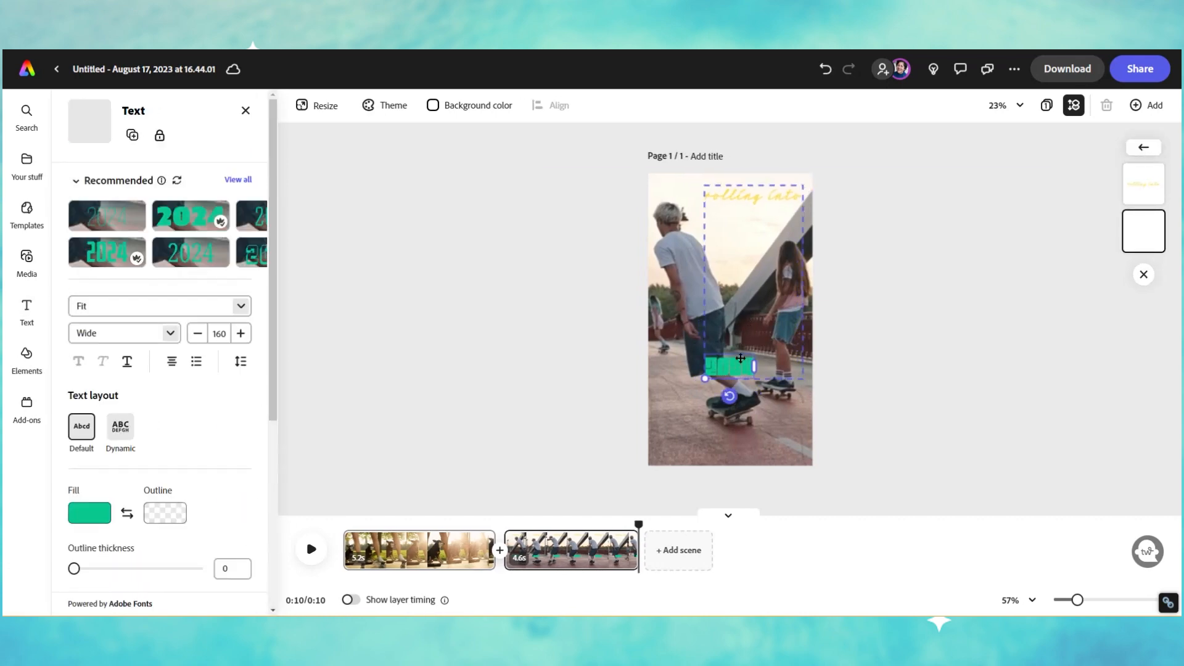
Step: Place the 2024 text directly below "rolling into" and enlarge it to about size 270
left_click_drag(740, 349, 780, 208)
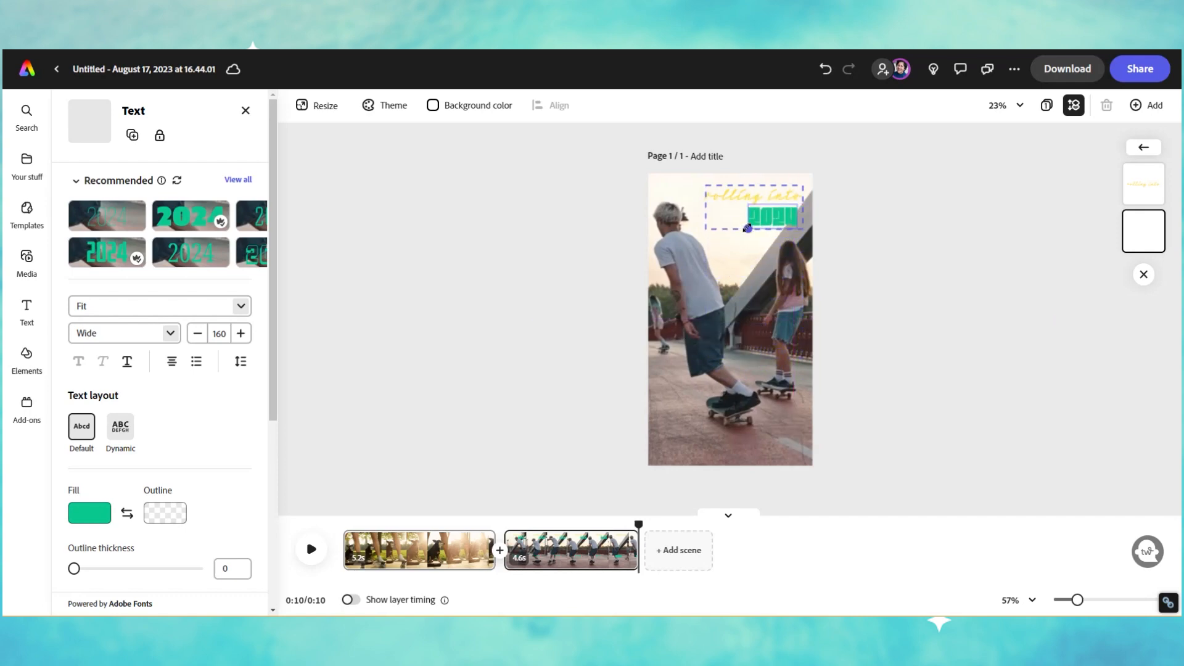
left_click_drag(747, 228, 714, 245)
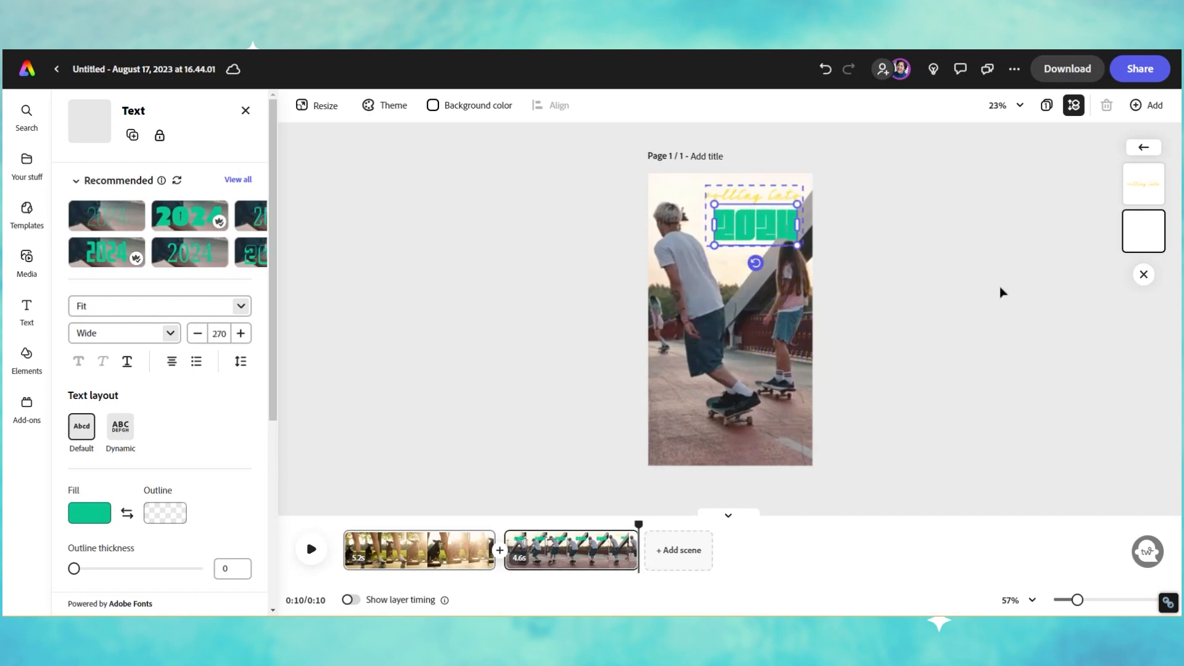
left_click(568, 558)
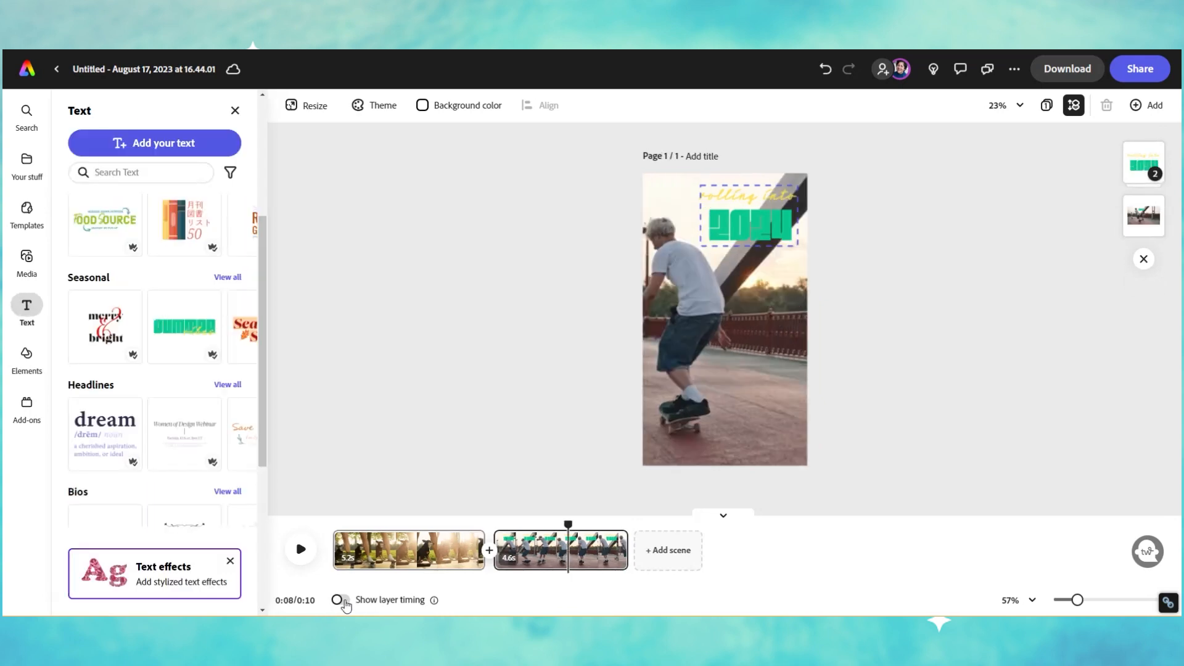
Step: Show layer timing and trim the start of the 2024 text layer so it lasts 2.2 s at the scene's end
left_click(343, 601)
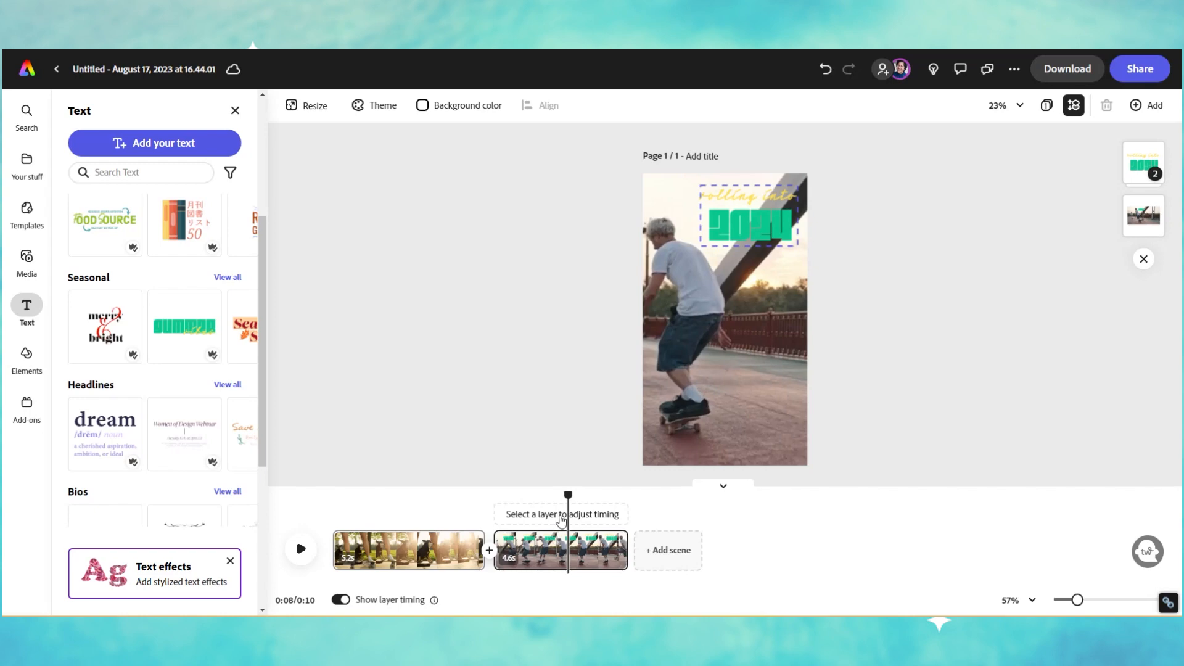
left_click(562, 520)
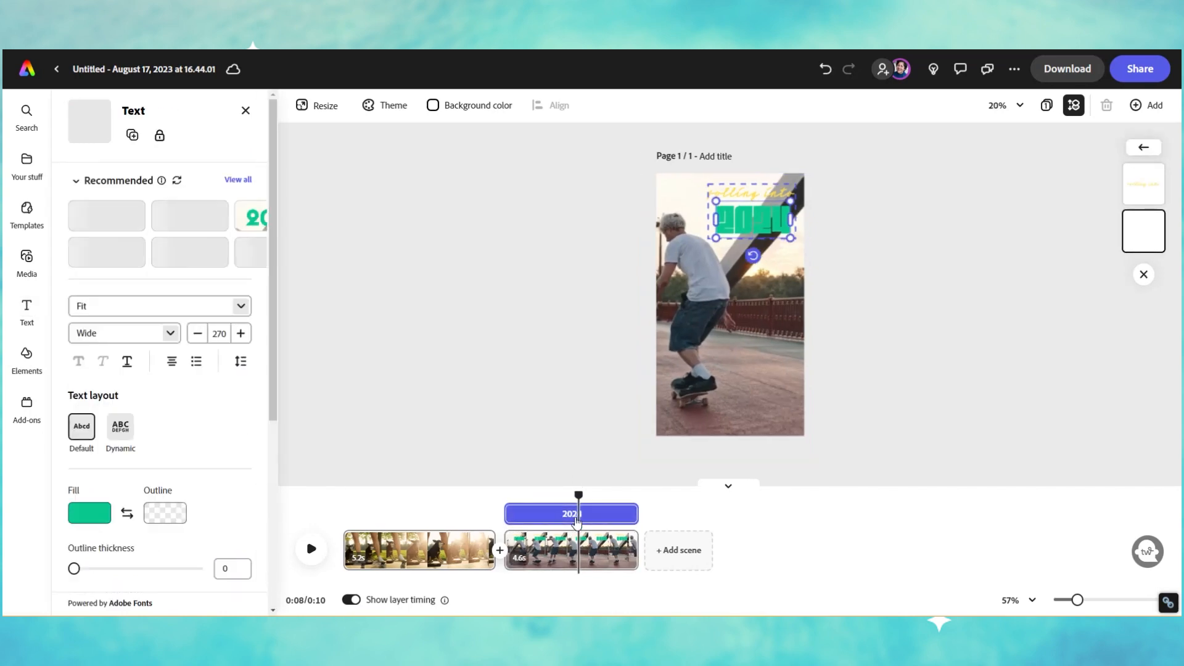
left_click_drag(506, 514, 571, 512)
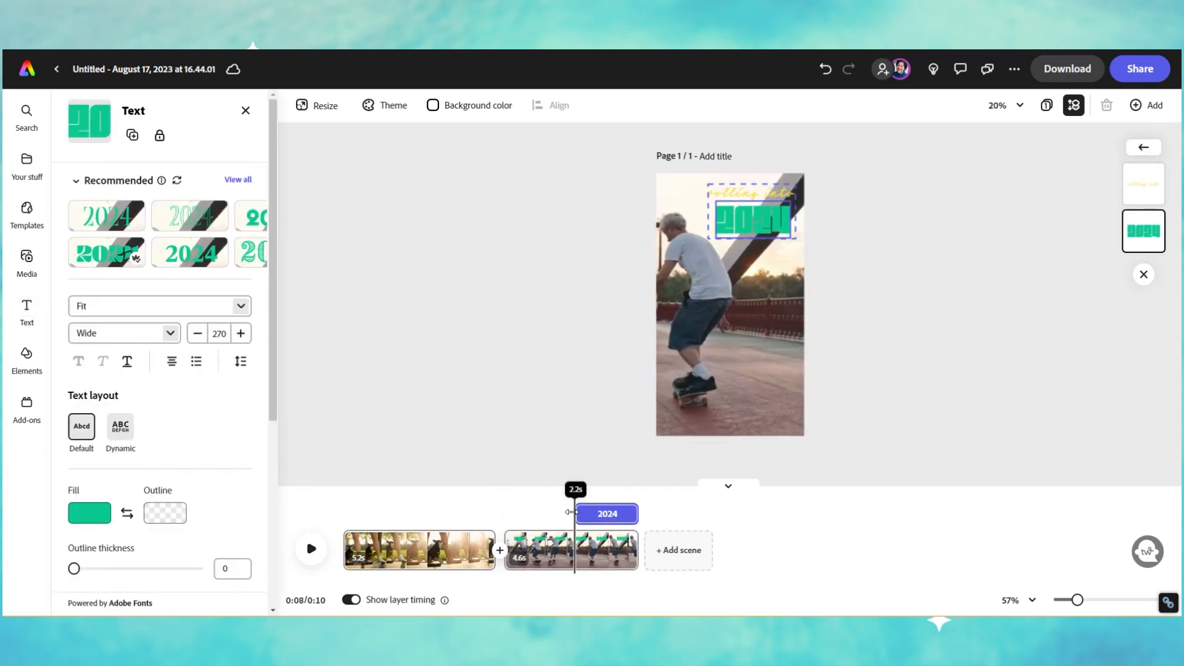
Step: Check the timing of the "rolling into" text layer and play the whole video from the beginning
left_click(1153, 181)
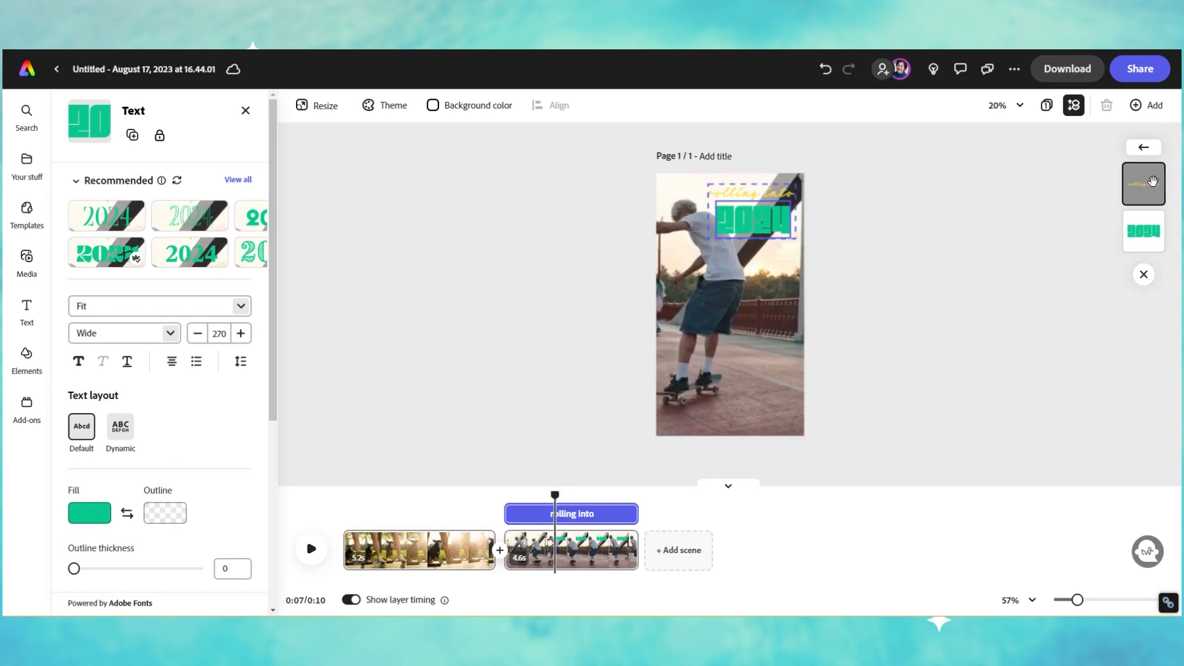
left_click(596, 519)
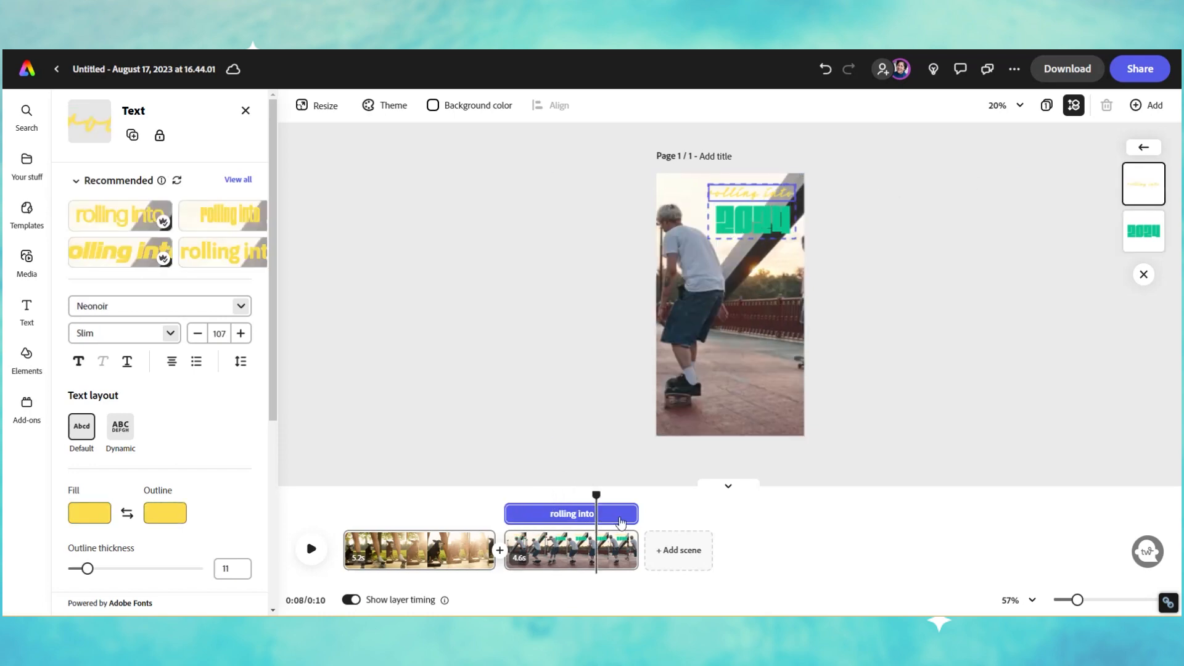
left_click_drag(595, 494, 316, 491)
left_click(308, 554)
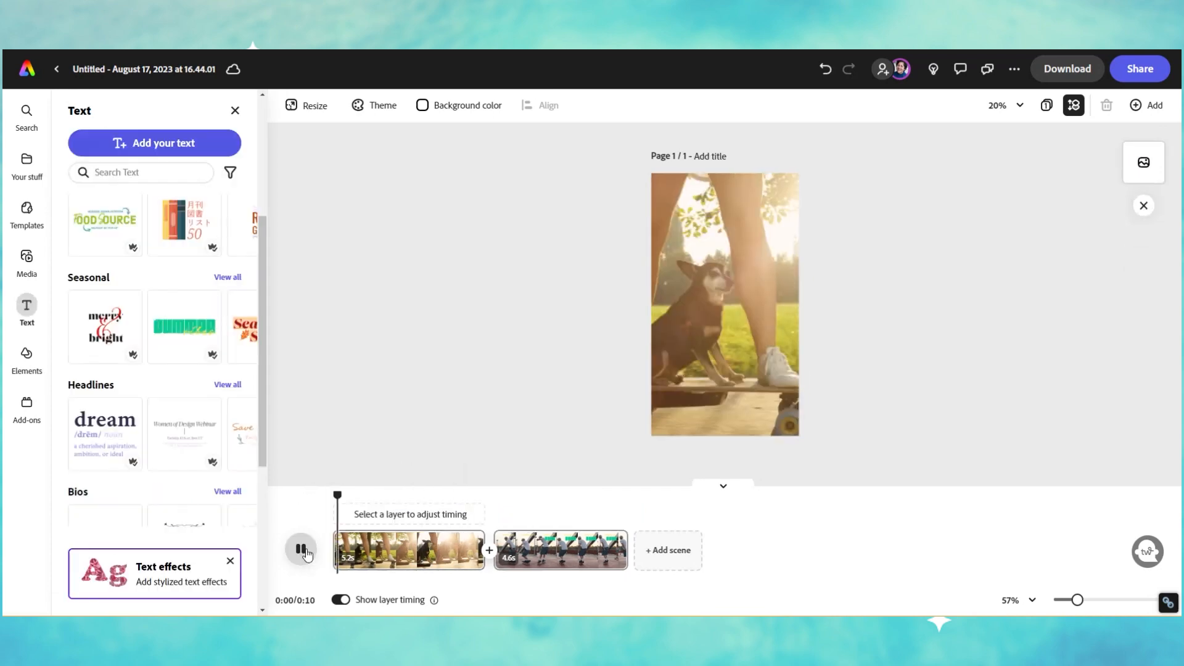